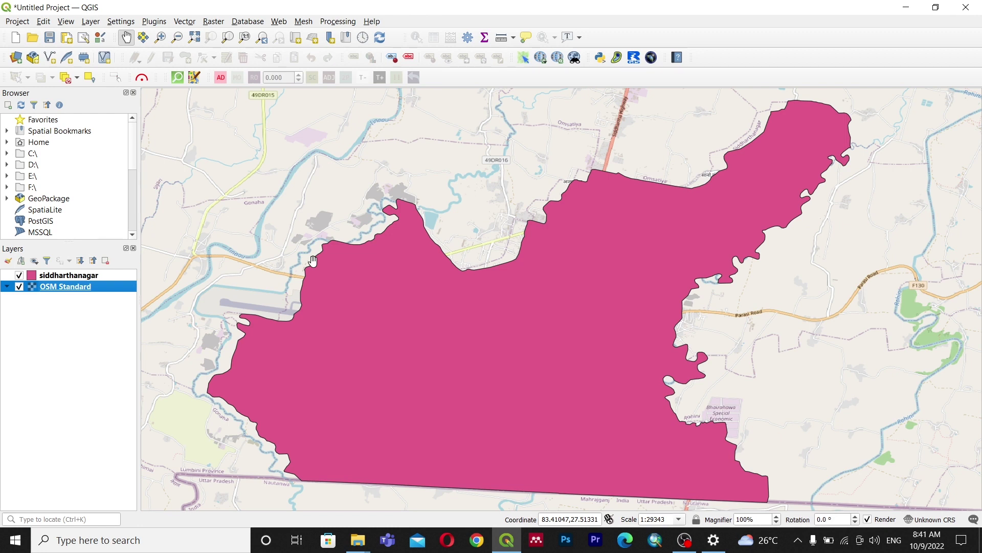
Remove the OSM Standard layer from the project and select the siddharthanagar layer.
left_click(106, 261)
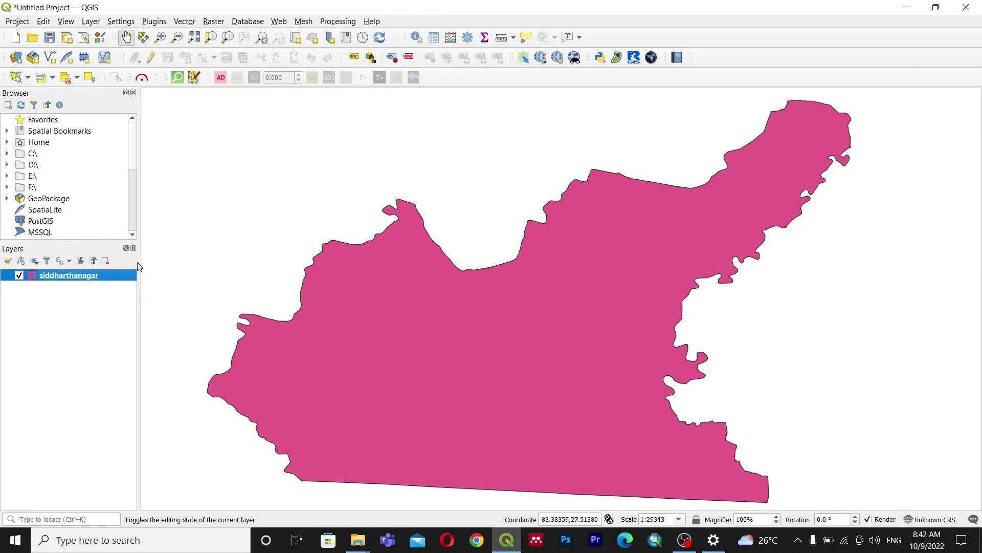
scroll(626, 319, "down", 1)
scroll(599, 306, "up", 1)
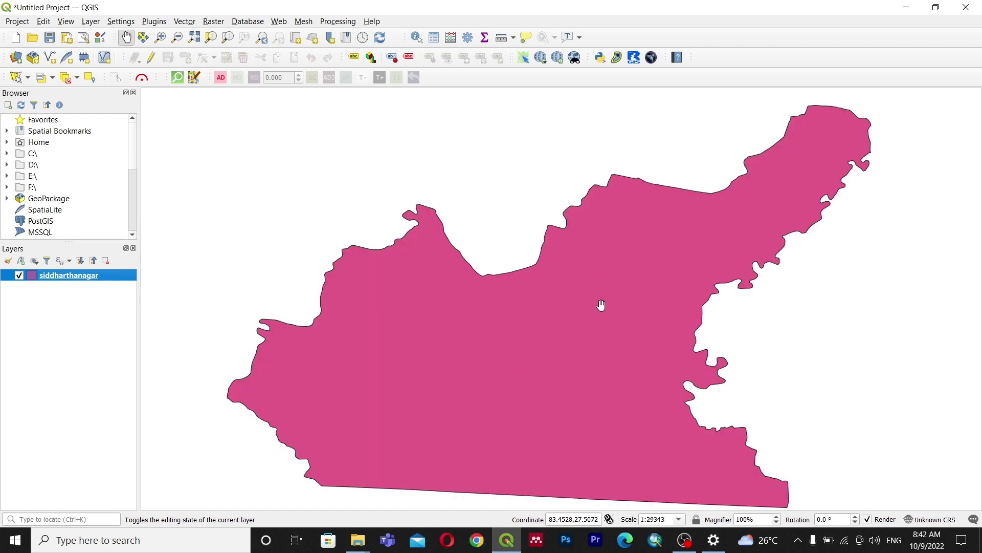
scroll(469, 232, "down", 1)
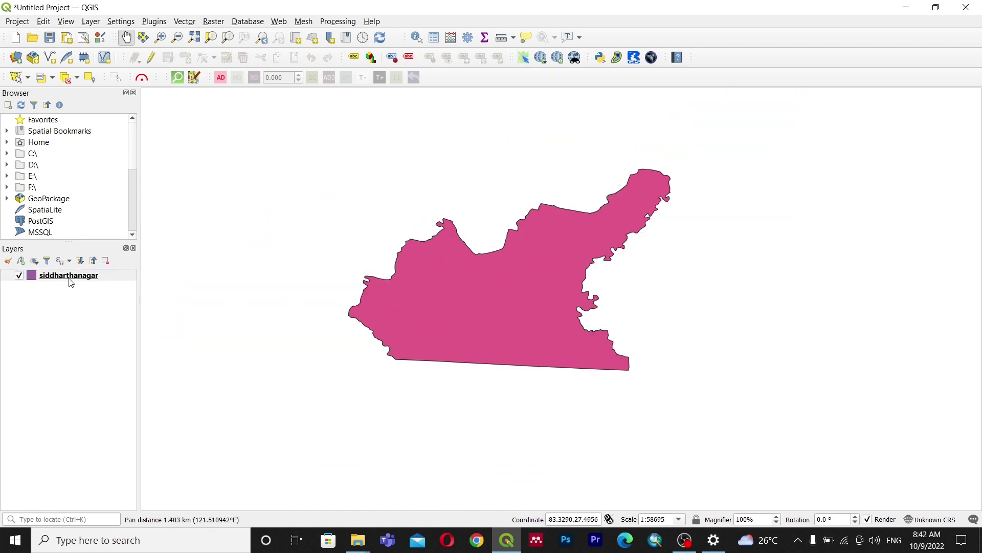
left_click(118, 279)
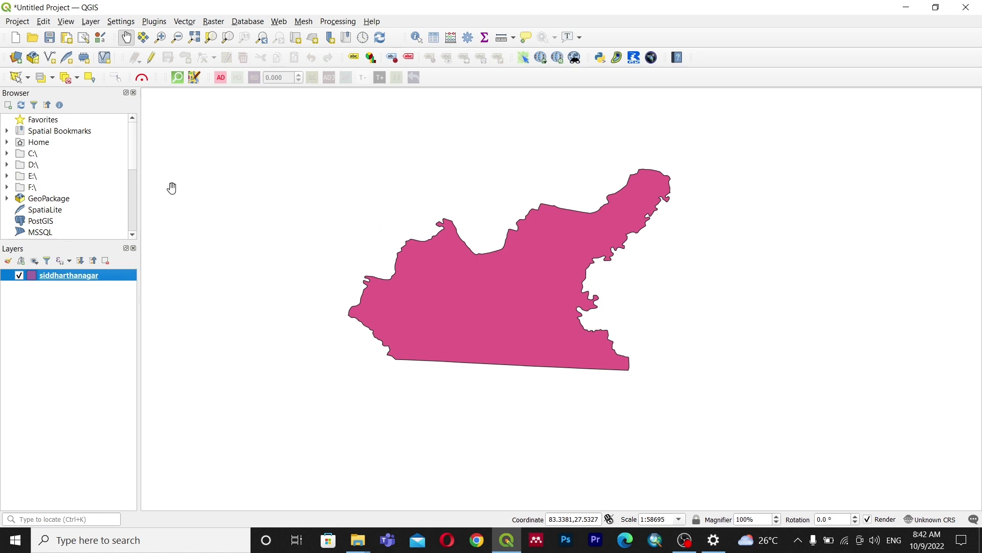
Open the plugin manager, search the not-installed plugins for "osm map", and clear the search.
left_click(155, 22)
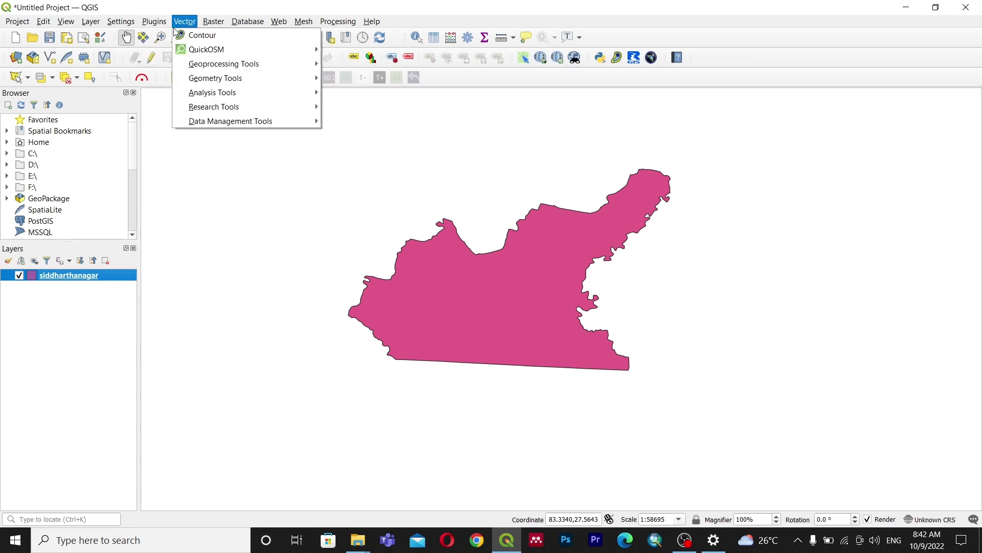
left_click(160, 35)
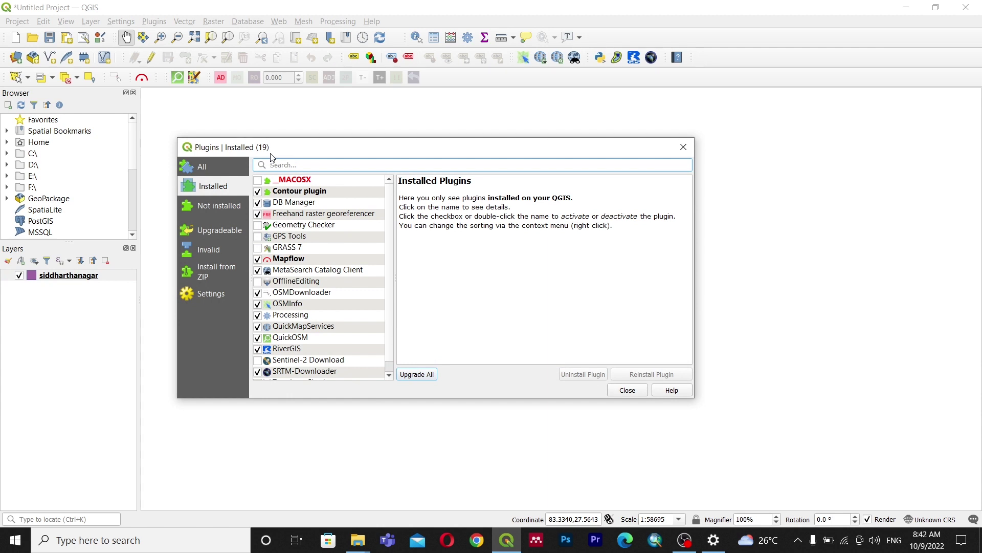
left_click(210, 167)
left_click(220, 191)
left_click(220, 208)
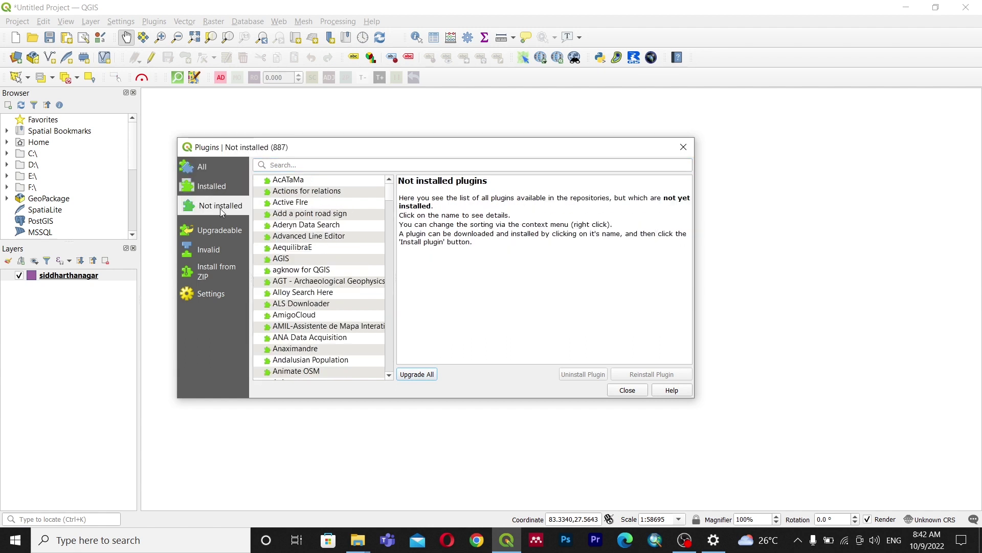
left_click(313, 167)
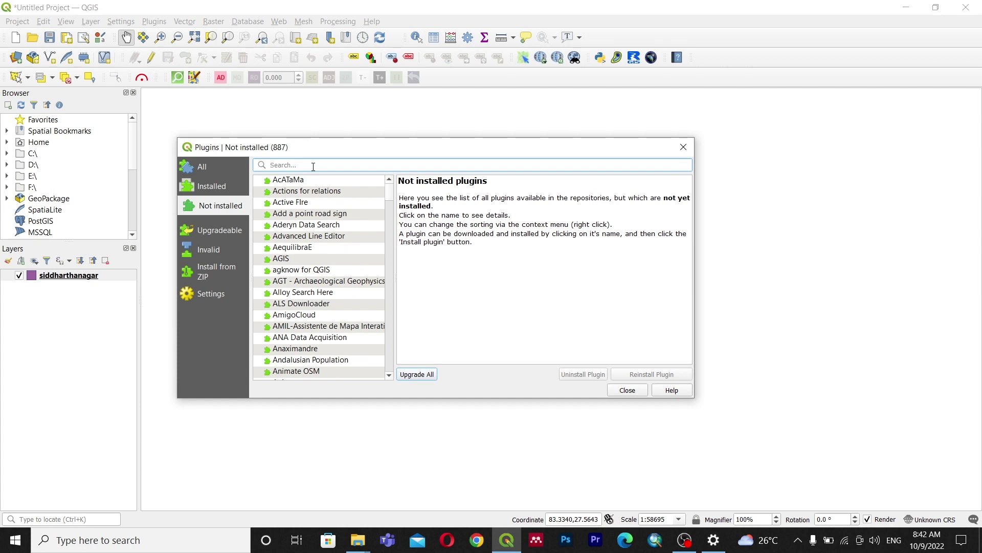
type("osm")
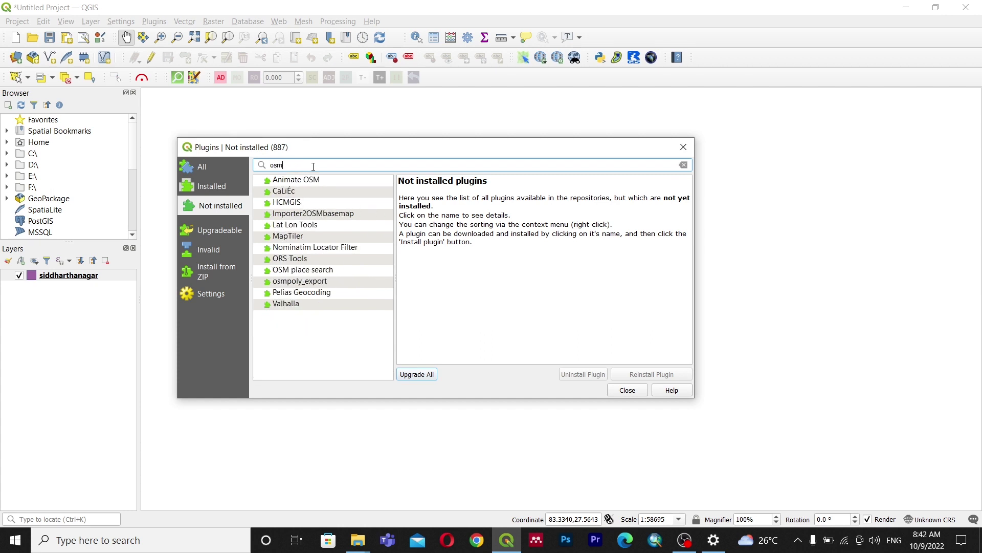
type(" map")
key("ctrl+a")
key("BackSpace")
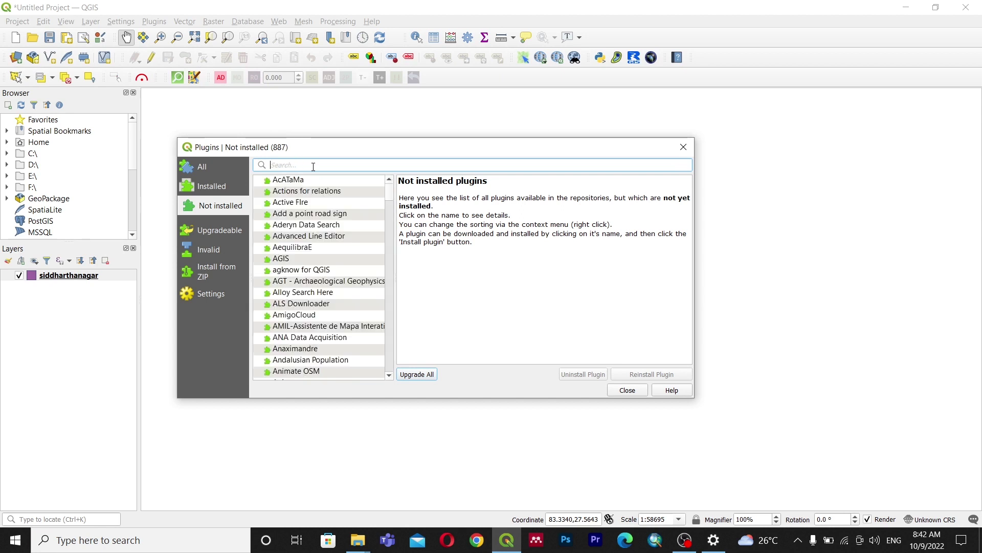
Reinstall the QuickMapServices plugin from the installed plugins and close the plugin manager.
left_click(214, 190)
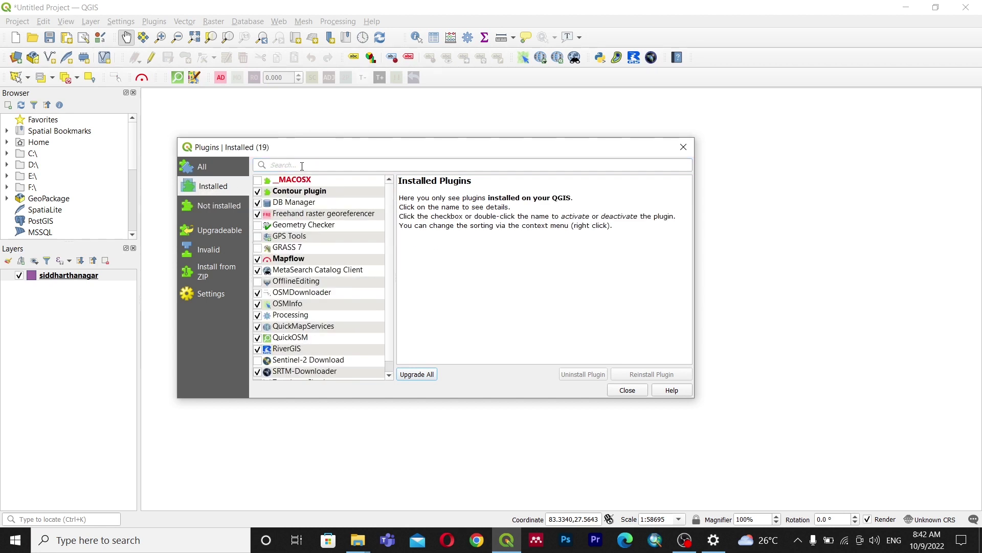
left_click(302, 328)
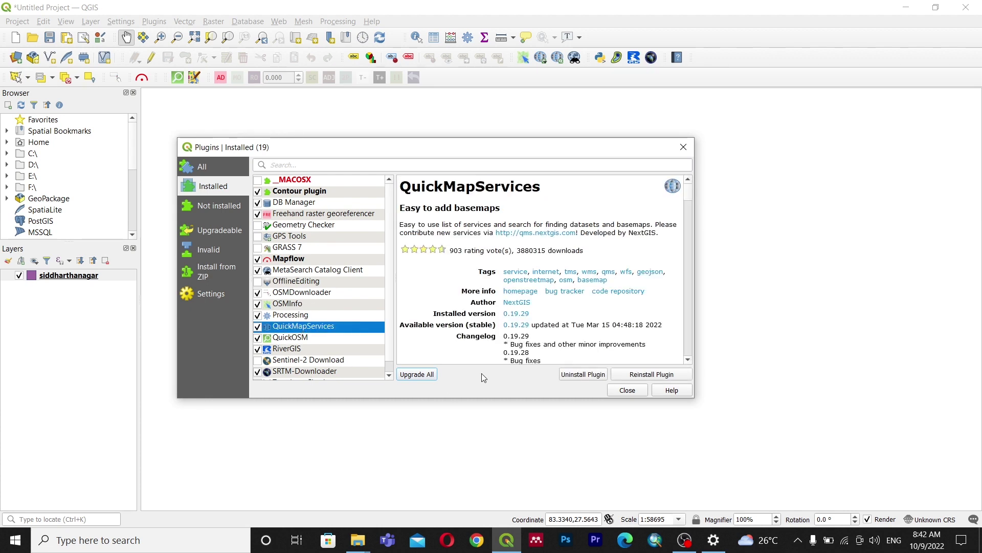
scroll(453, 266, "down", 2)
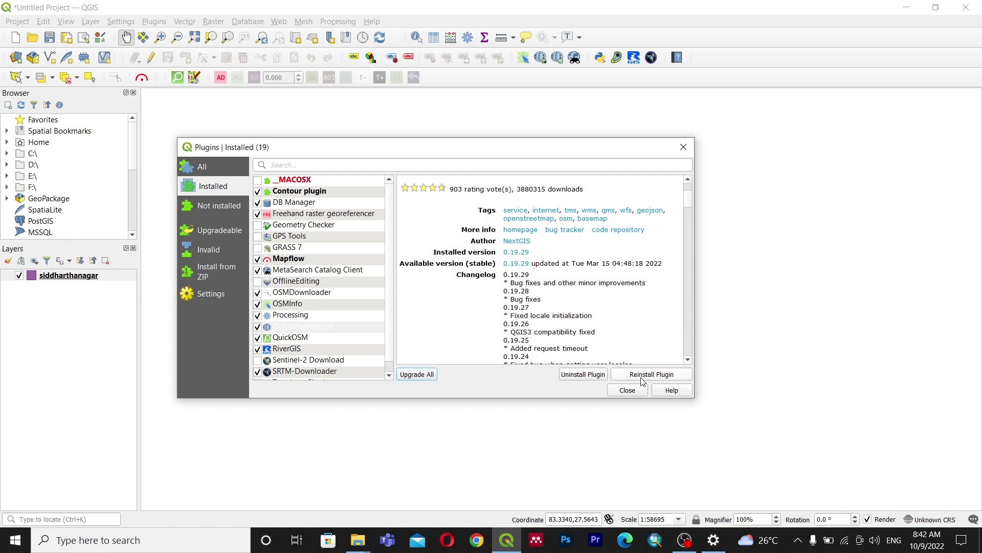
left_click(646, 376)
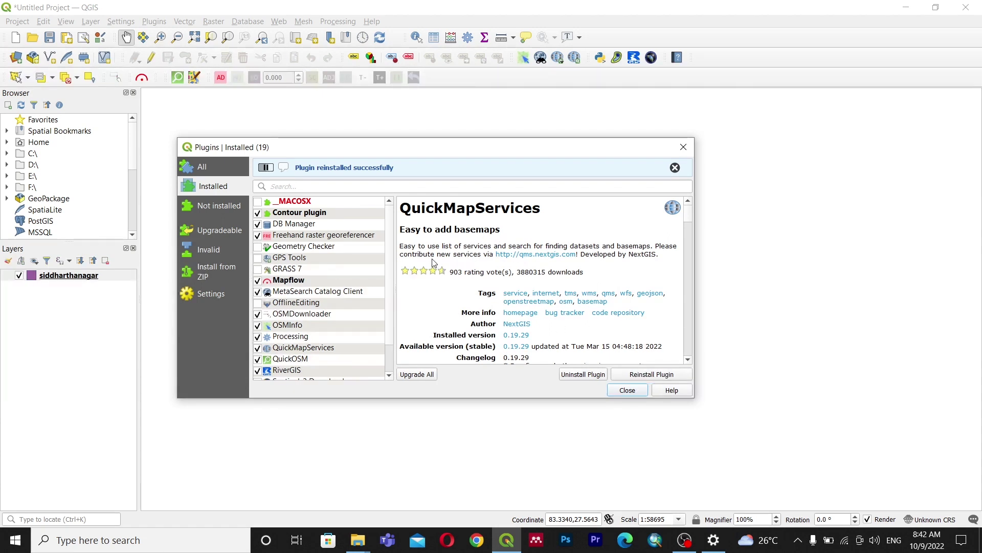
left_click(631, 392)
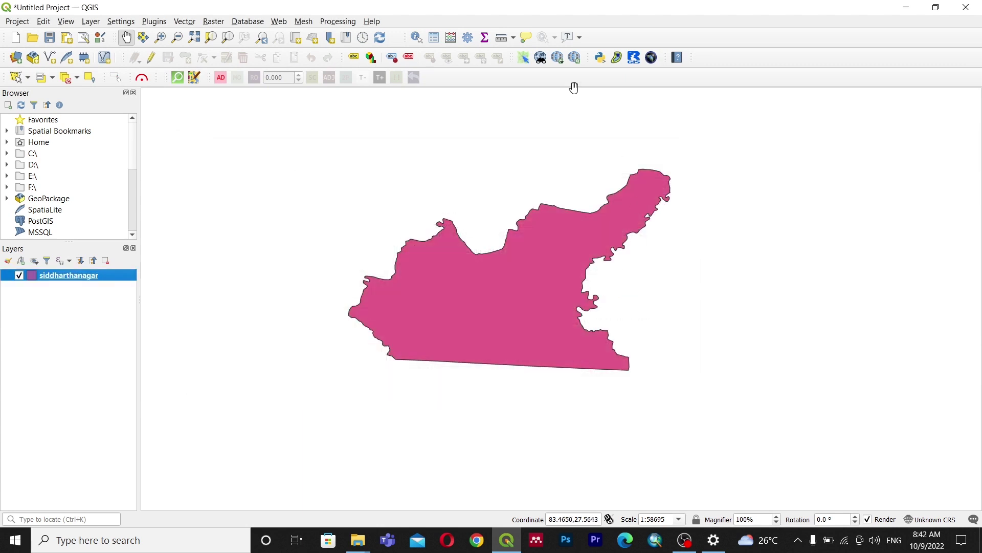
Add the OSM Standard basemap to the project with QuickMapServices.
left_click(540, 58)
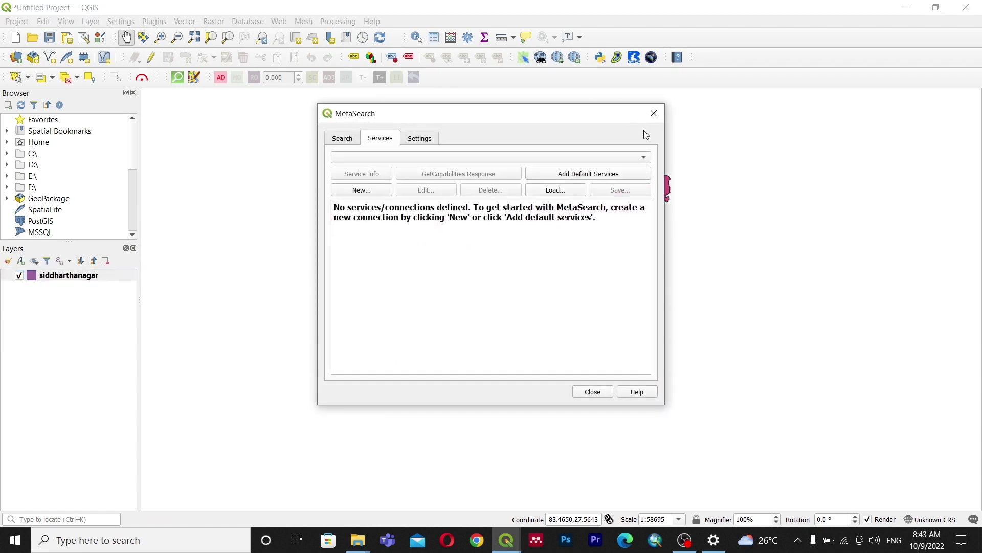
left_click(654, 114)
left_click(560, 58)
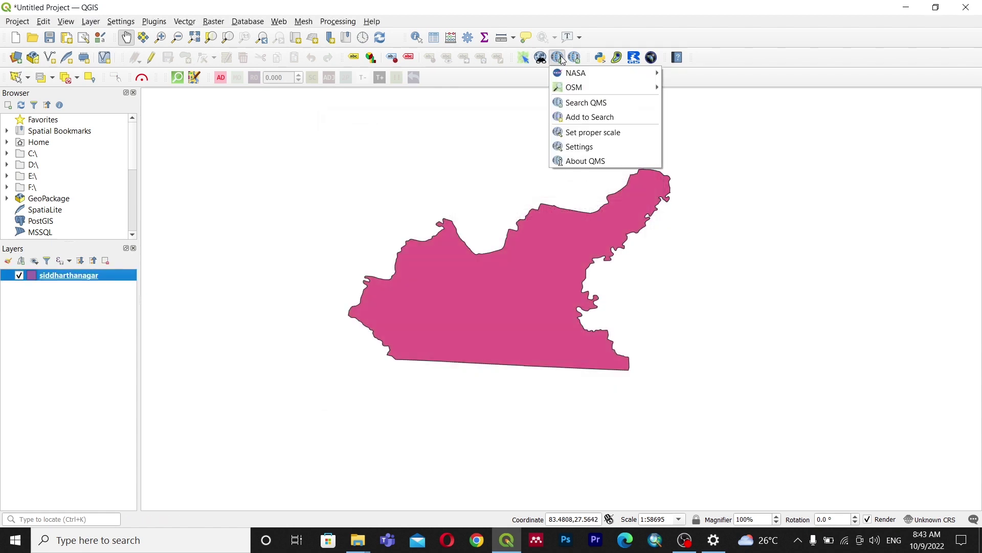
mouse_move(588, 77)
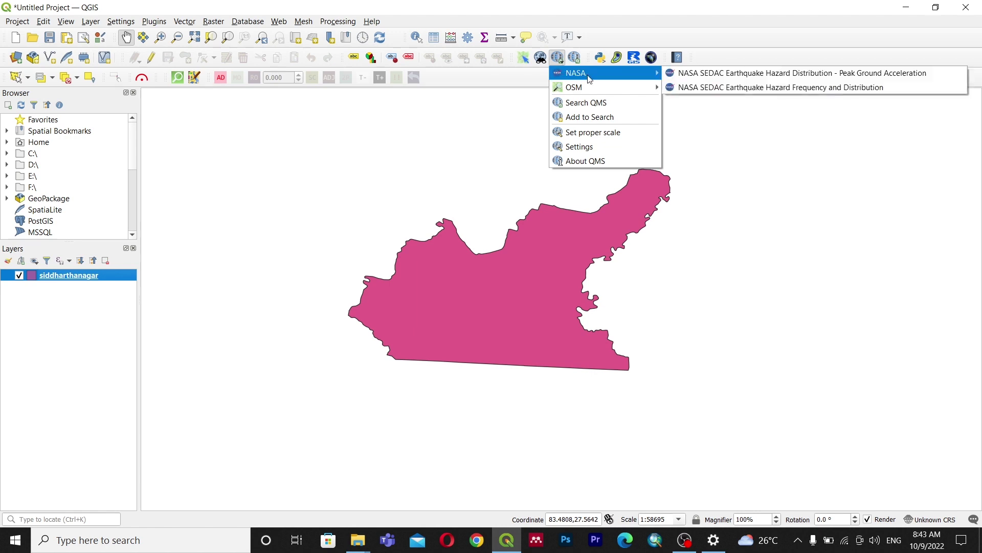
mouse_move(619, 92)
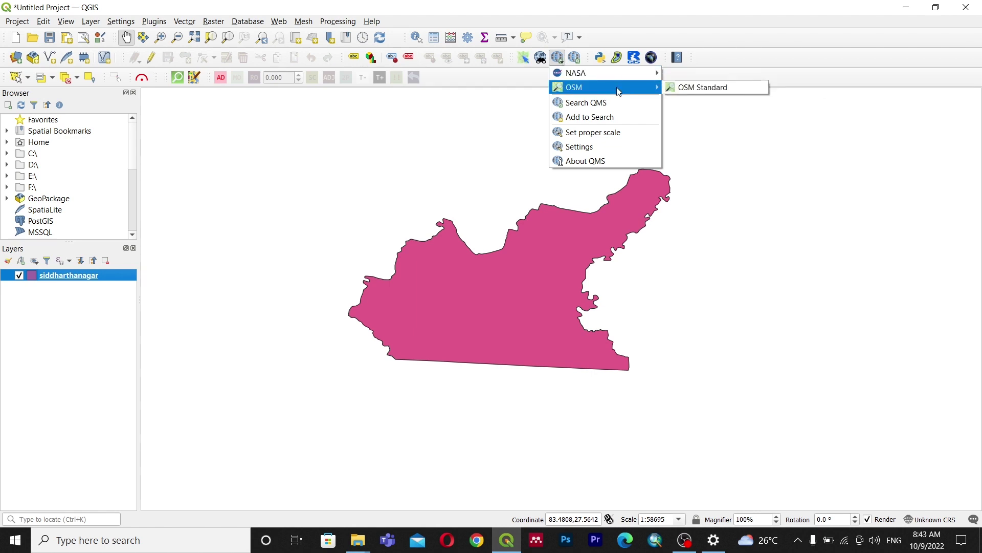
left_click(702, 92)
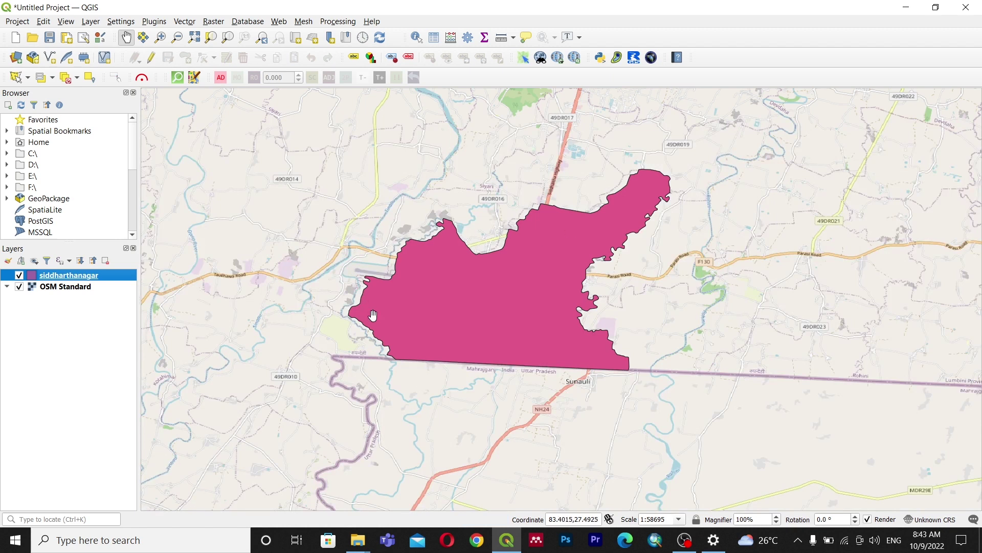
Hide the siddharthanagar layer and examine the OSM basemap's roads and places around Siddharthanagar and along the Siddhartha Highway.
left_click(19, 275)
scroll(542, 296, "up", 3)
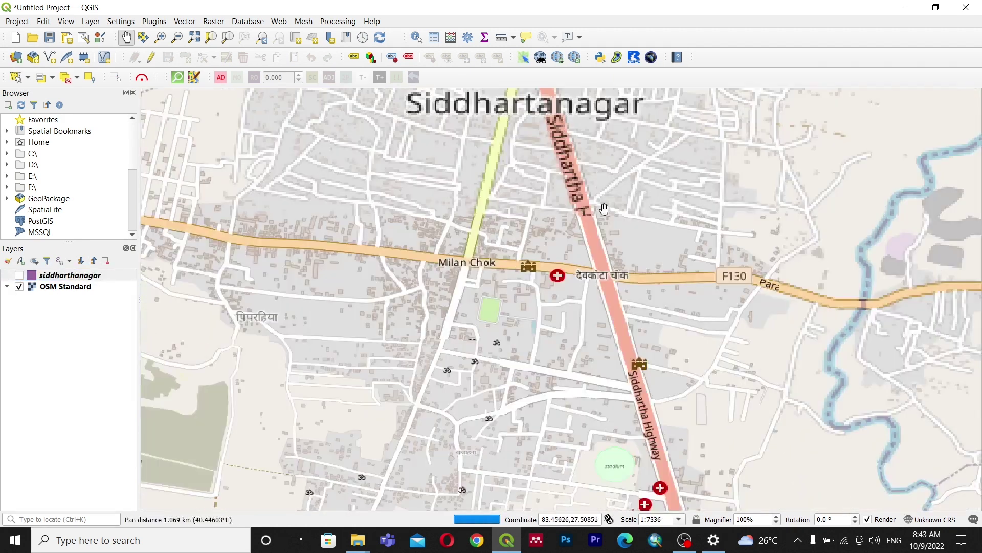
left_click_drag(604, 209, 428, 357)
scroll(502, 396, "up", 1)
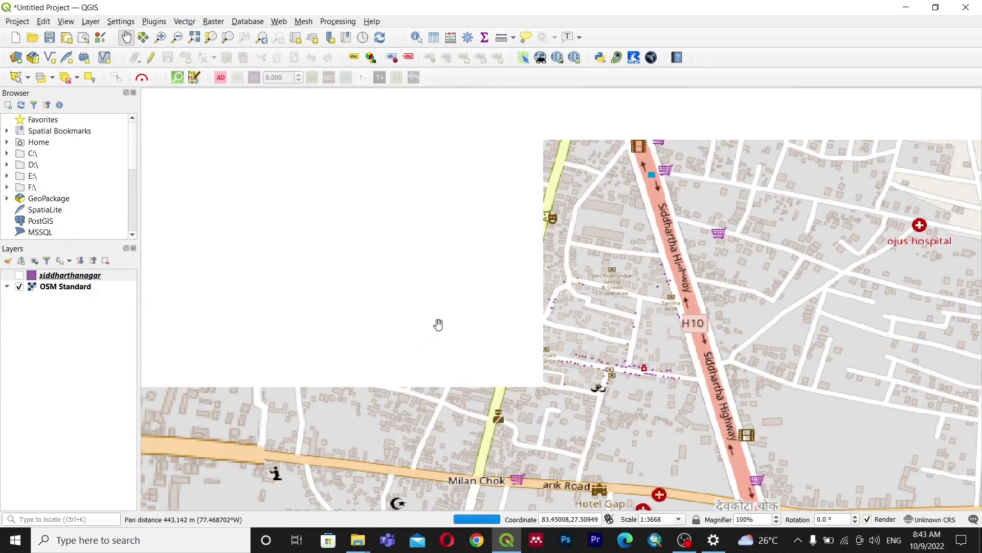
scroll(526, 316, "up", 1)
left_click_drag(526, 315, 538, 435)
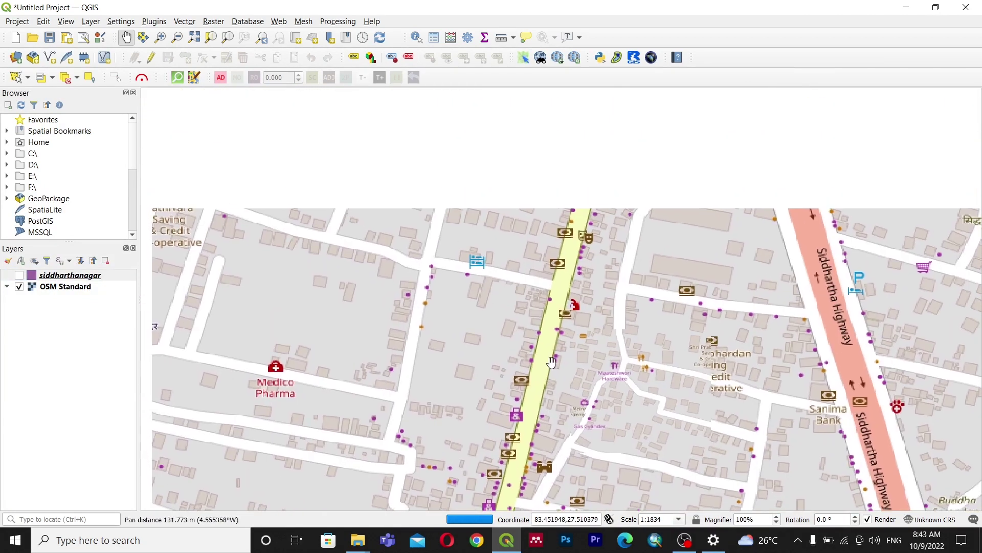
left_click_drag(609, 159, 553, 323)
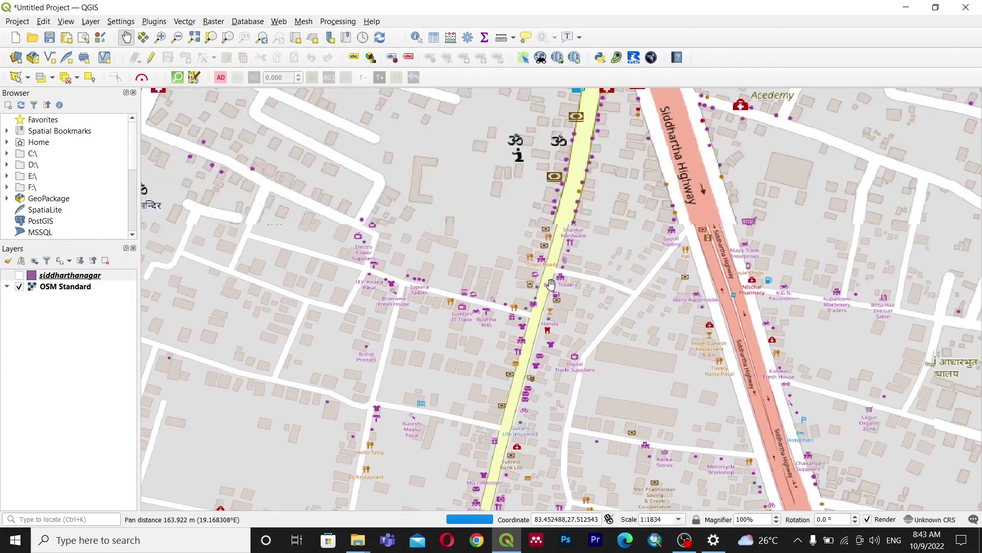
scroll(572, 215, "down", 1)
left_click_drag(572, 215, 538, 334)
scroll(536, 307, "up", 2)
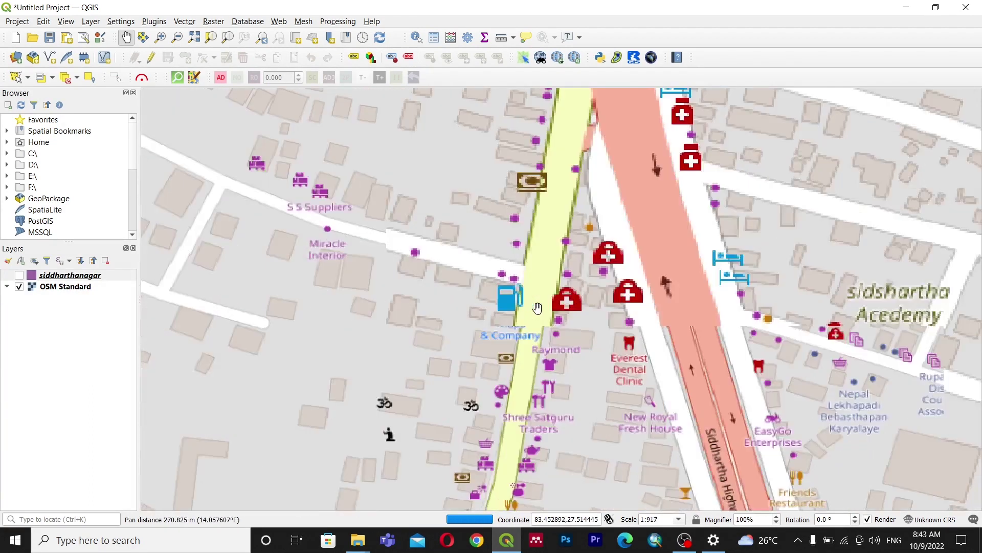
scroll(536, 306, "down", 1)
scroll(536, 307, "down", 2)
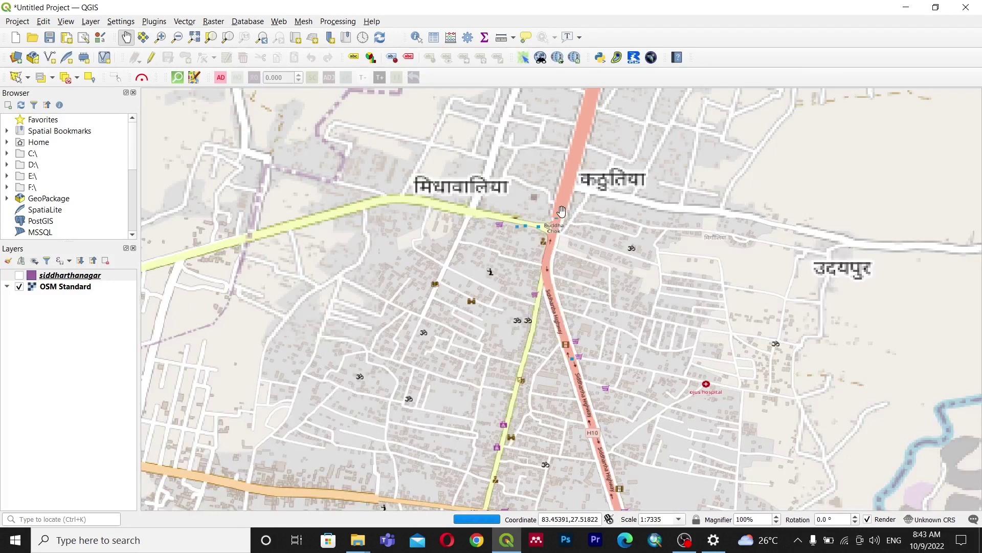
left_click_drag(555, 219, 499, 384)
scroll(496, 379, "down", 2)
left_click_drag(628, 171, 558, 274)
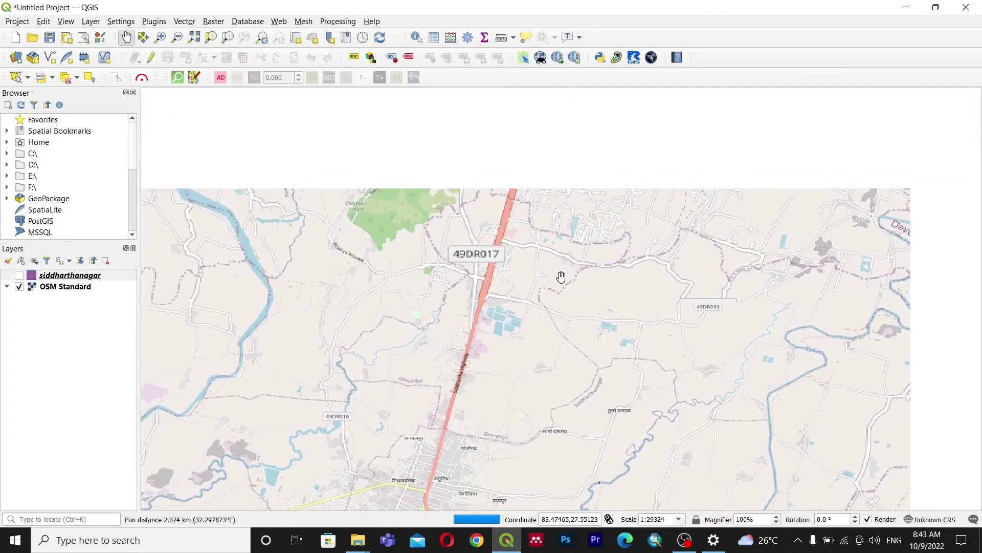
scroll(559, 274, "down", 1)
Show the QuickMapServices panel for searching basemap services.
left_click(559, 63)
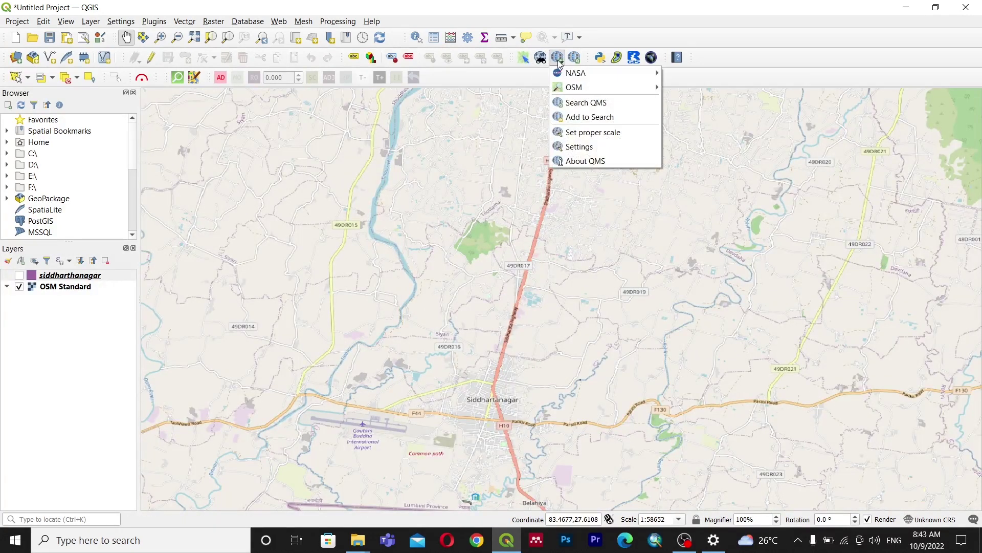
left_click(586, 102)
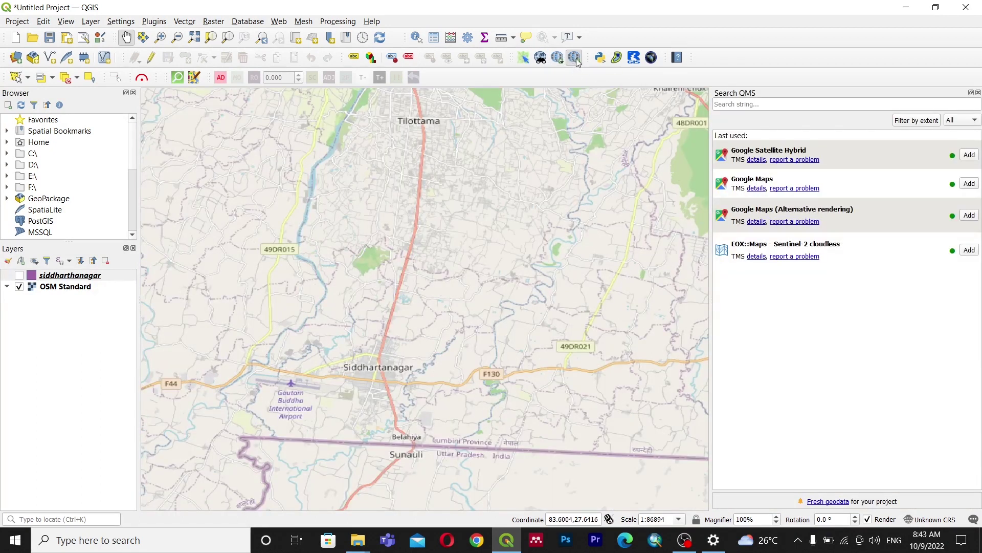
left_click(558, 57)
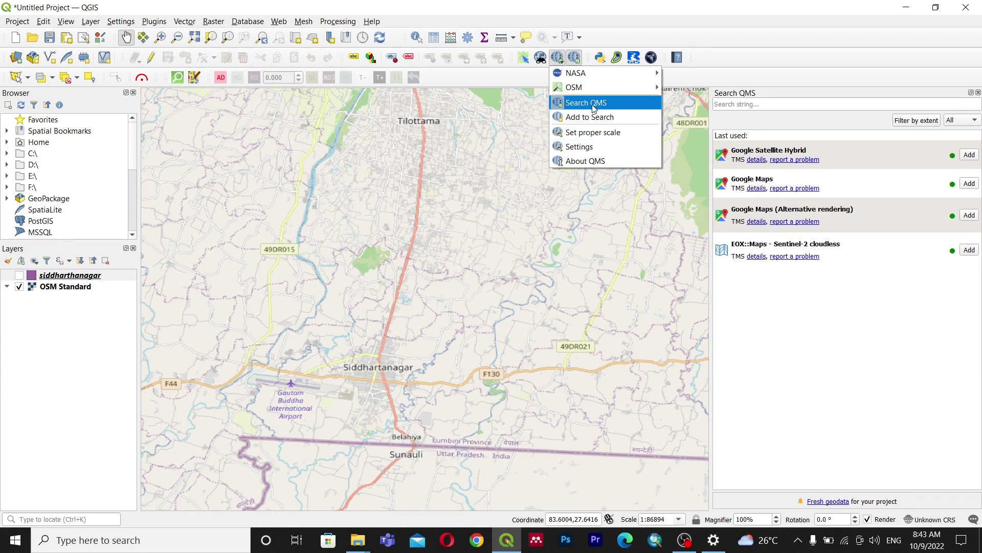
left_click(574, 57)
left_click(574, 57)
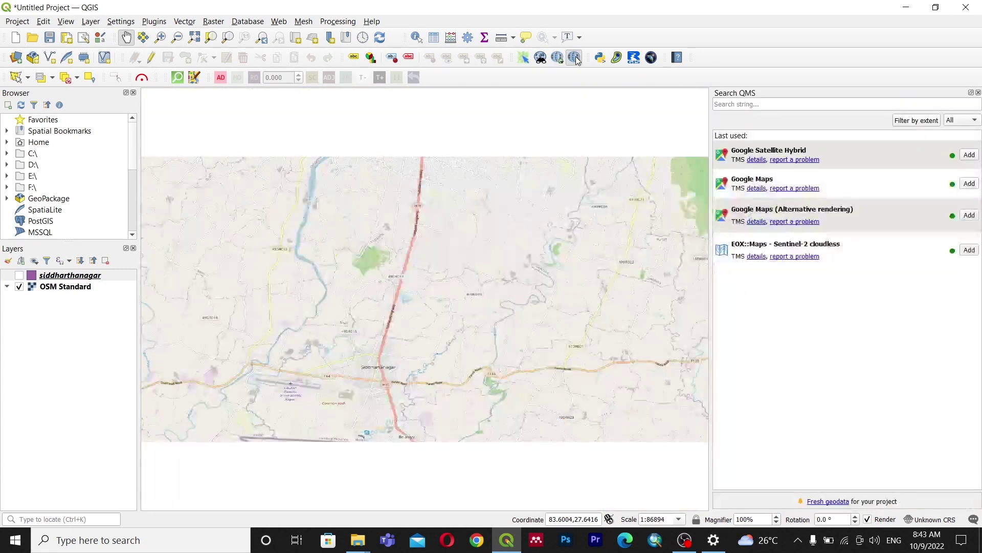
Search the map services for "google map", add the Google Maps basemap, and hide the OSM Standard layer.
left_click(732, 104)
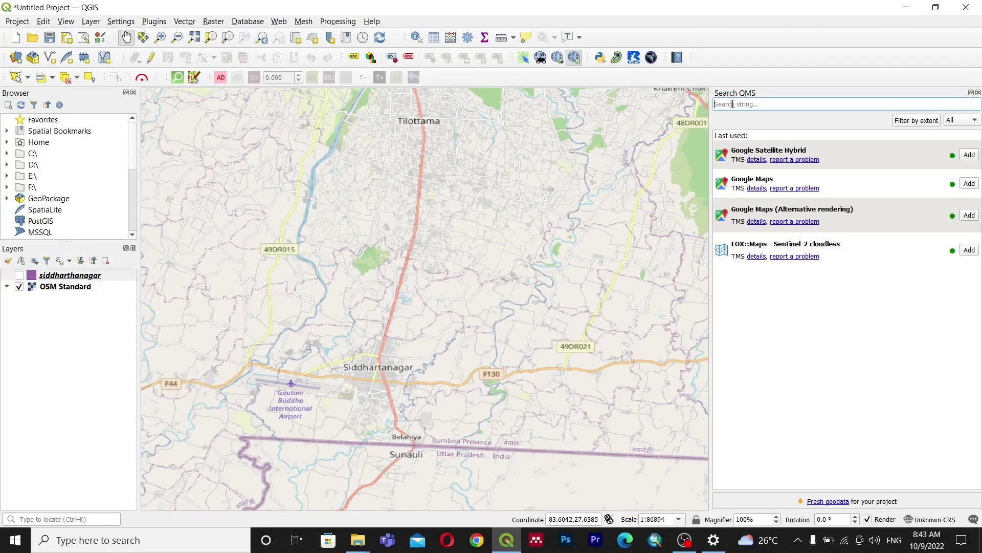
type("google map")
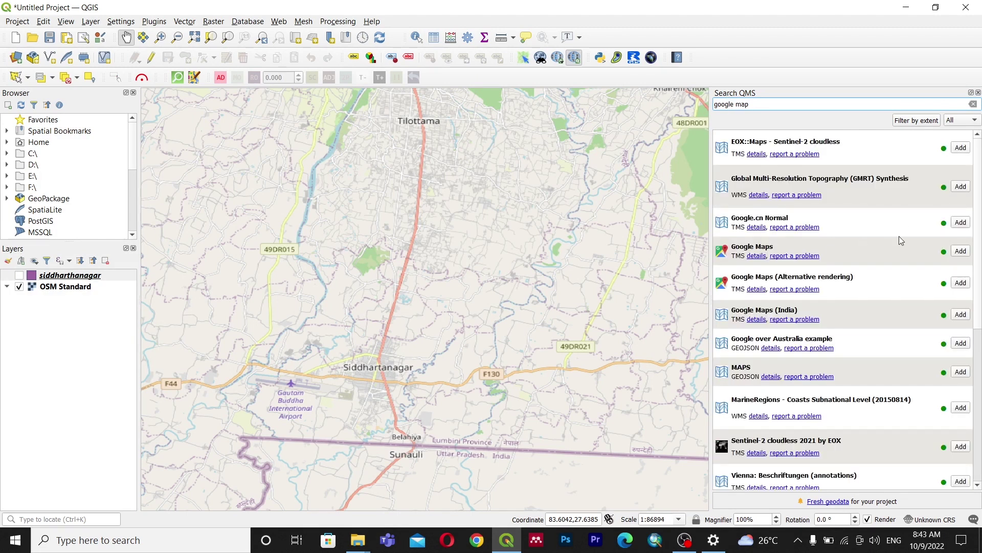
left_click(959, 250)
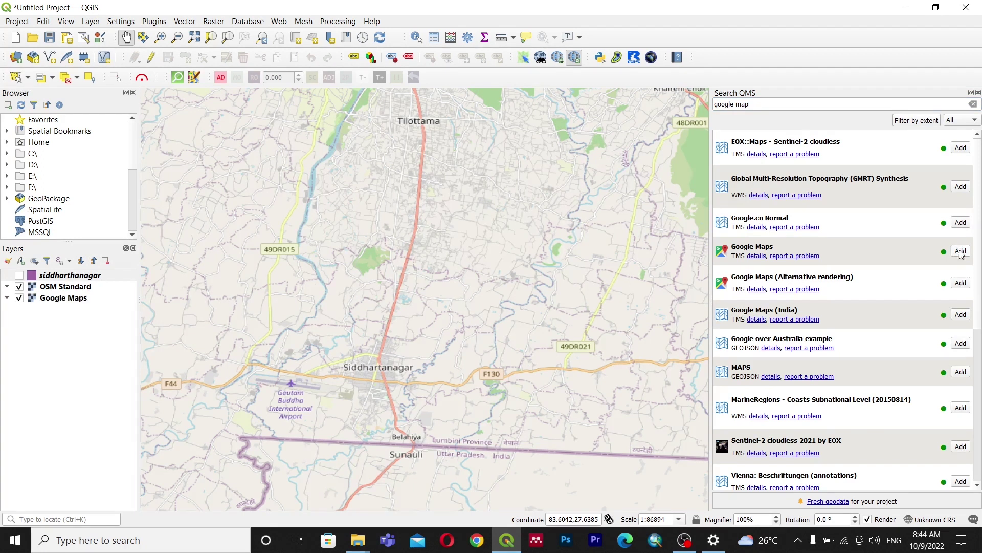
left_click(19, 287)
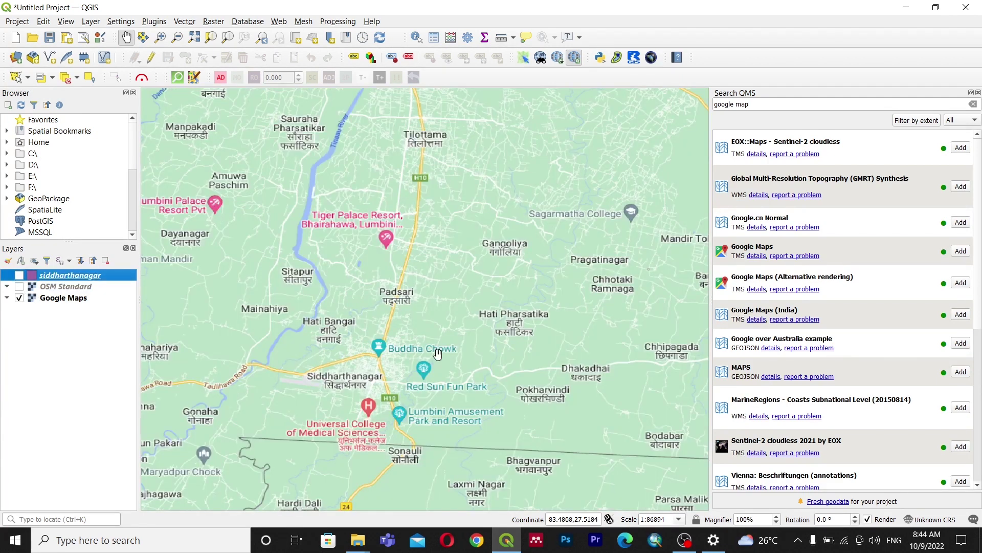
Search the map services for "google" and add the Google Satellite Hybrid basemap to the project.
scroll(357, 367, "up", 2)
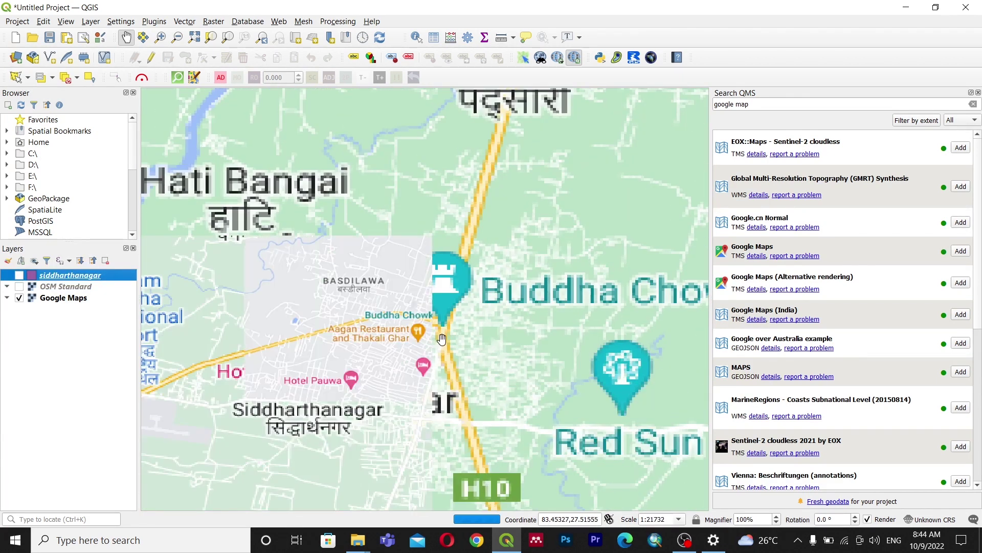
scroll(441, 338, "up", 1)
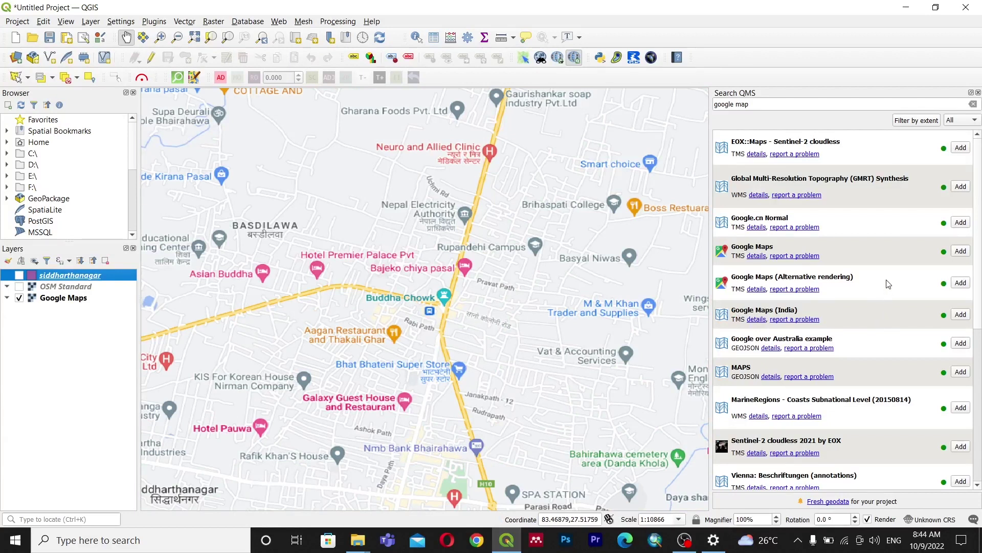
scroll(864, 279, "down", 5)
scroll(865, 278, "up", 5)
left_click(769, 108)
double_click(769, 108)
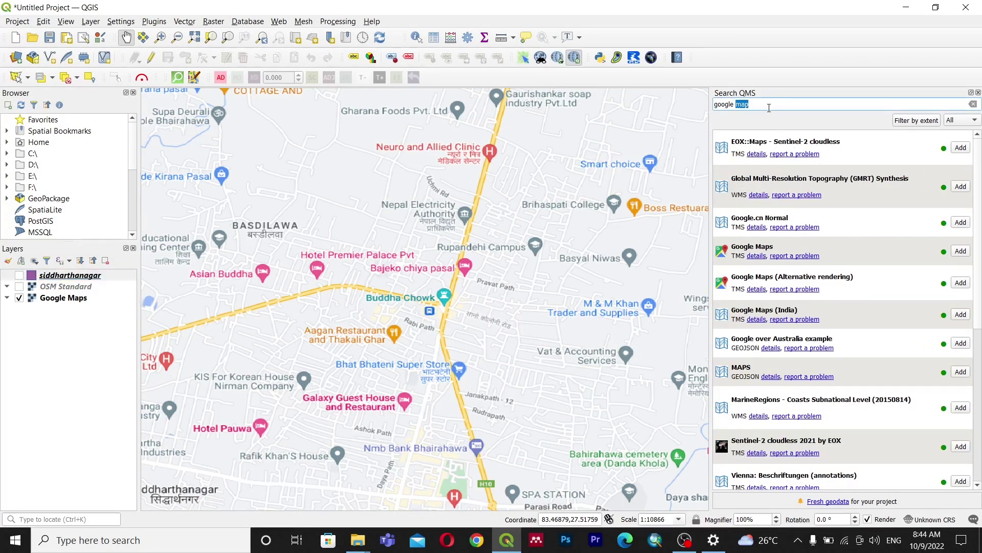
key("BackSpace")
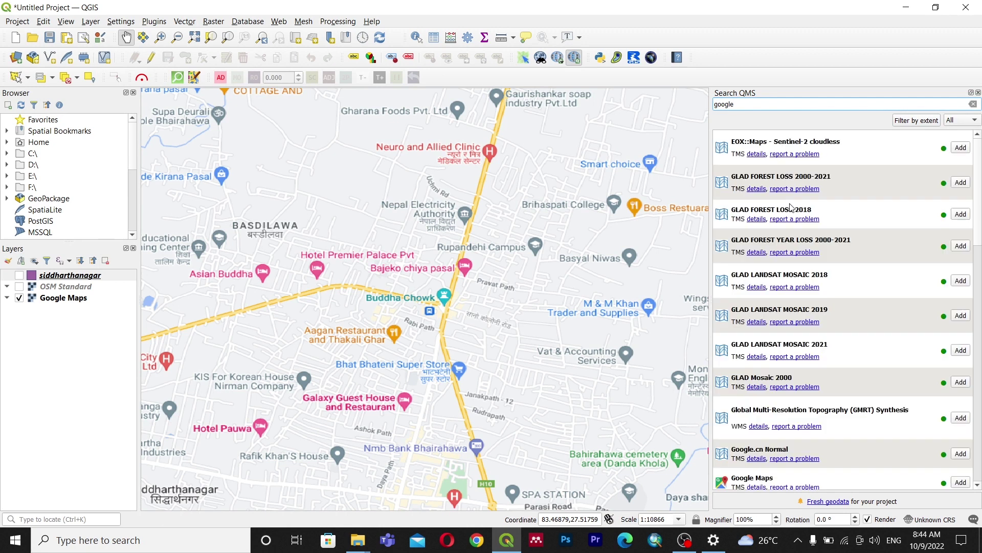
scroll(769, 399, "down", 8)
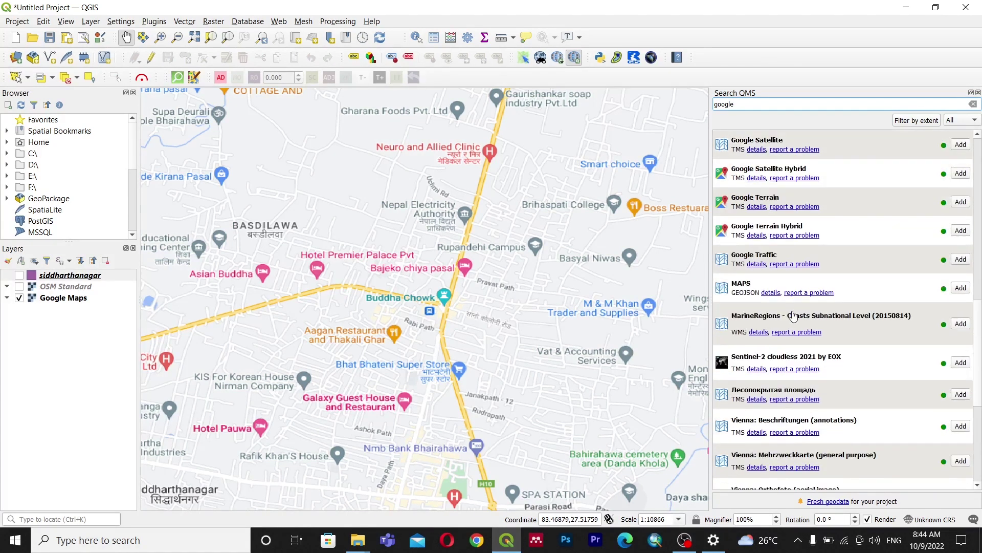
scroll(768, 183, "up", 1)
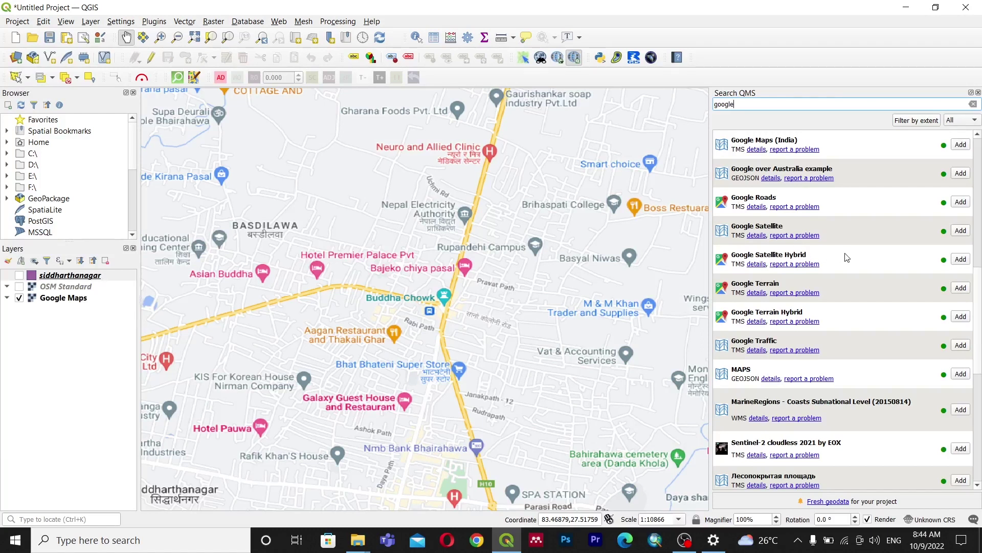
left_click(961, 259)
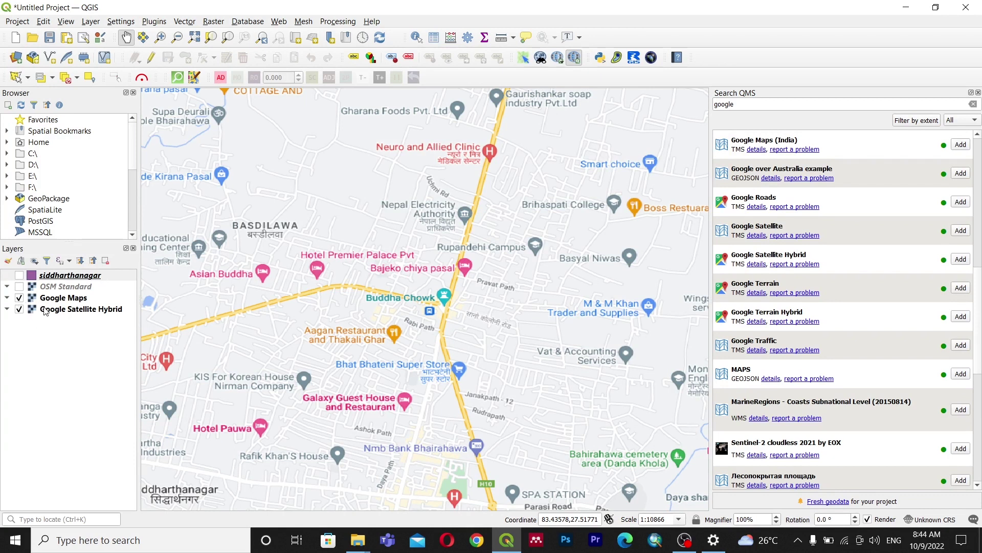
Hide the Google Maps layer and inspect the satellite hybrid imagery around Buddha Chowk.
left_click(19, 297)
scroll(521, 323, "up", 1)
left_click_drag(482, 317, 537, 341)
scroll(446, 305, "up", 1)
scroll(446, 306, "up", 1)
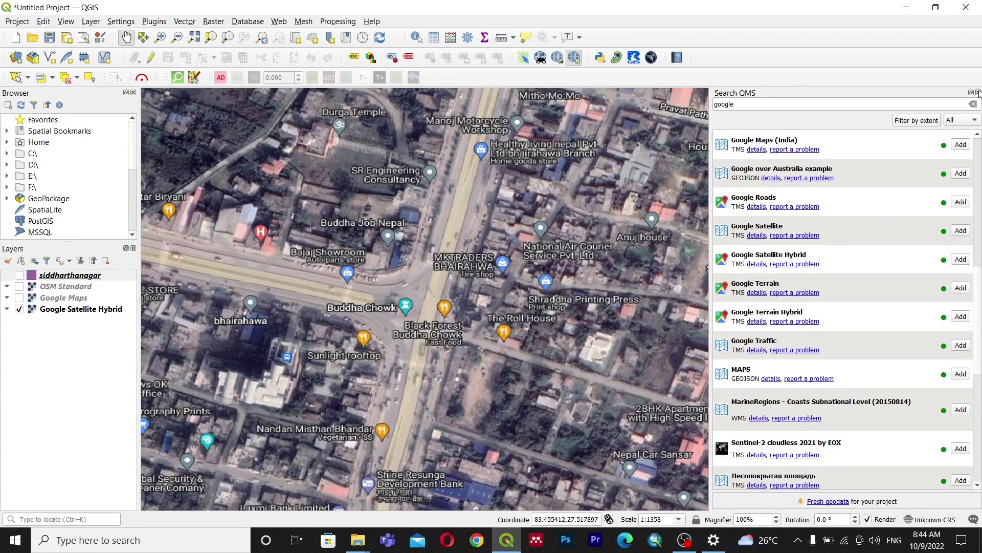
Close the basemap search panel and hide the Google Satellite Hybrid layer after viewing its wider surroundings.
left_click(978, 92)
scroll(445, 353, "down", 2)
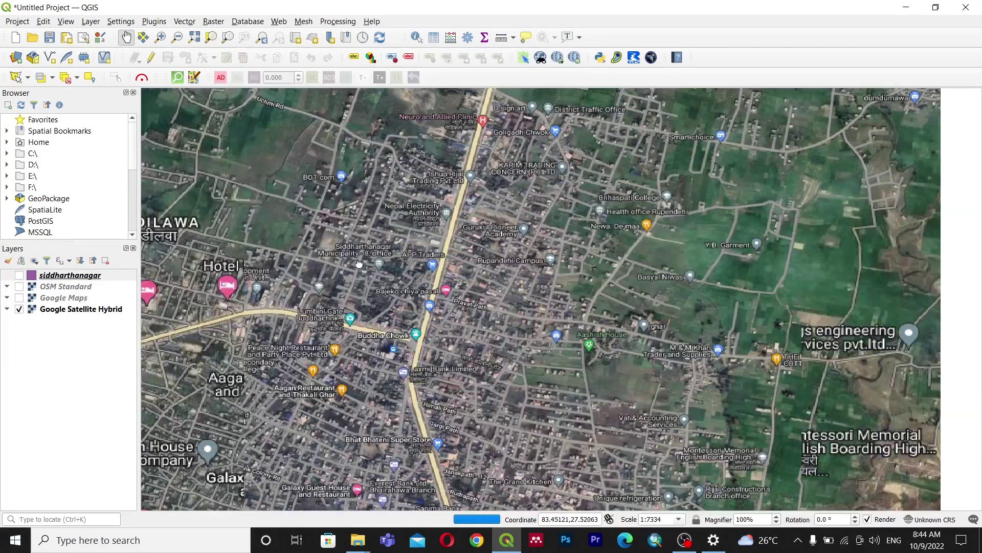
left_click_drag(357, 264, 461, 231)
scroll(460, 231, "down", 2)
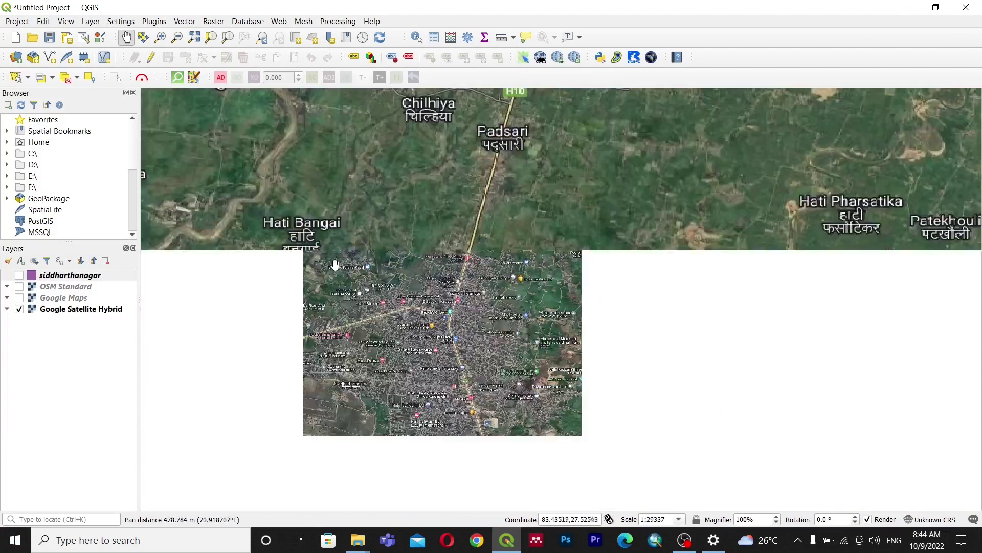
left_click(19, 309)
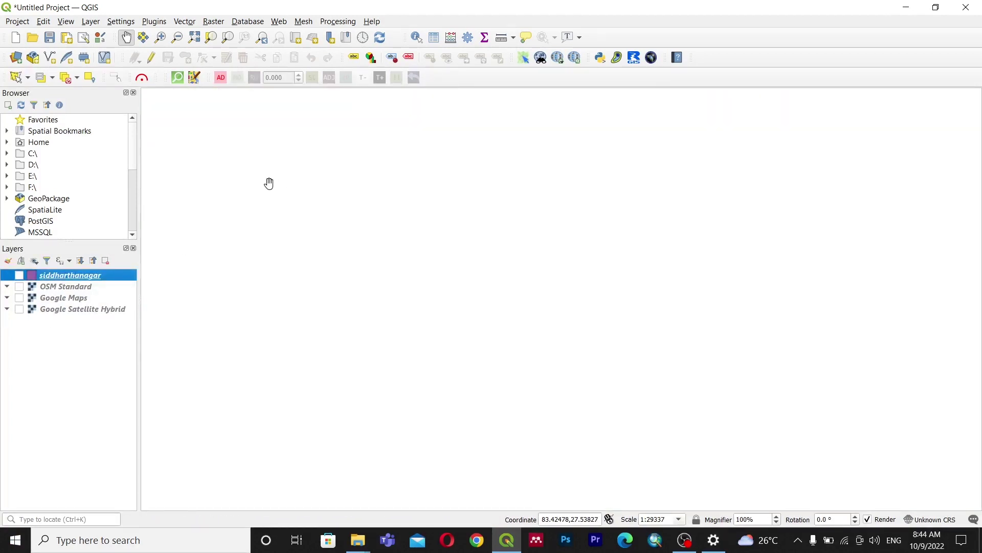
Open the plugin manager and search the installed plugins for "qui".
left_click(151, 22)
left_click(168, 35)
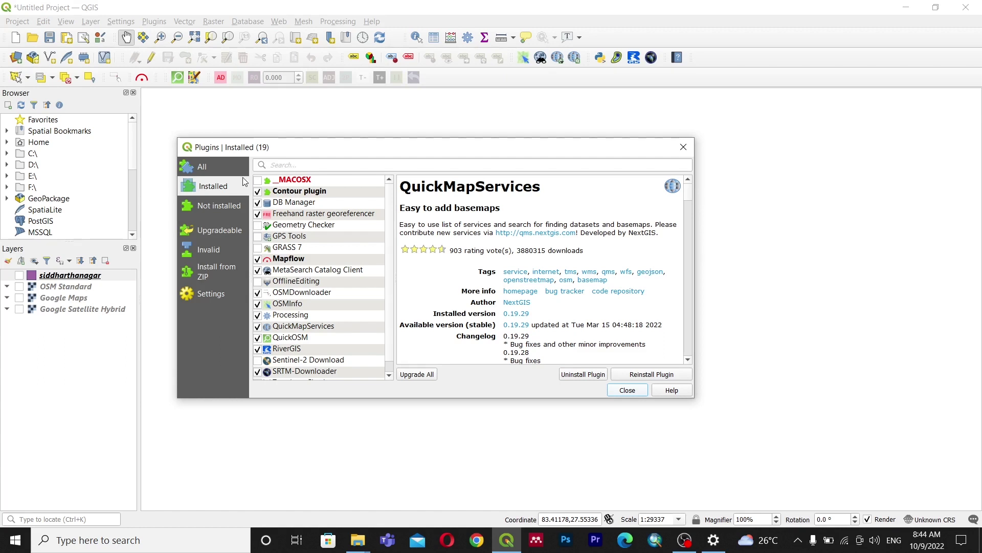
left_click(210, 206)
left_click(214, 186)
left_click(288, 166)
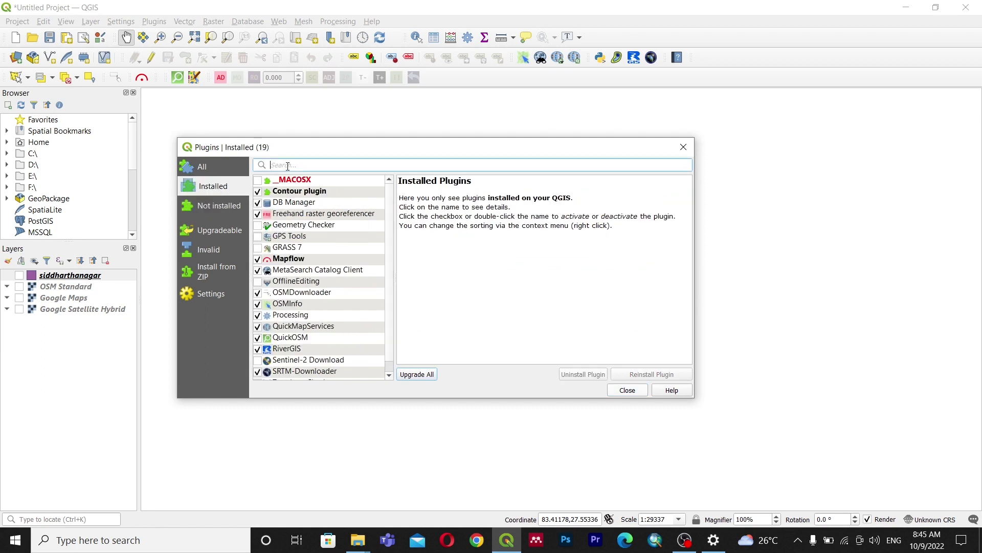
type("qud")
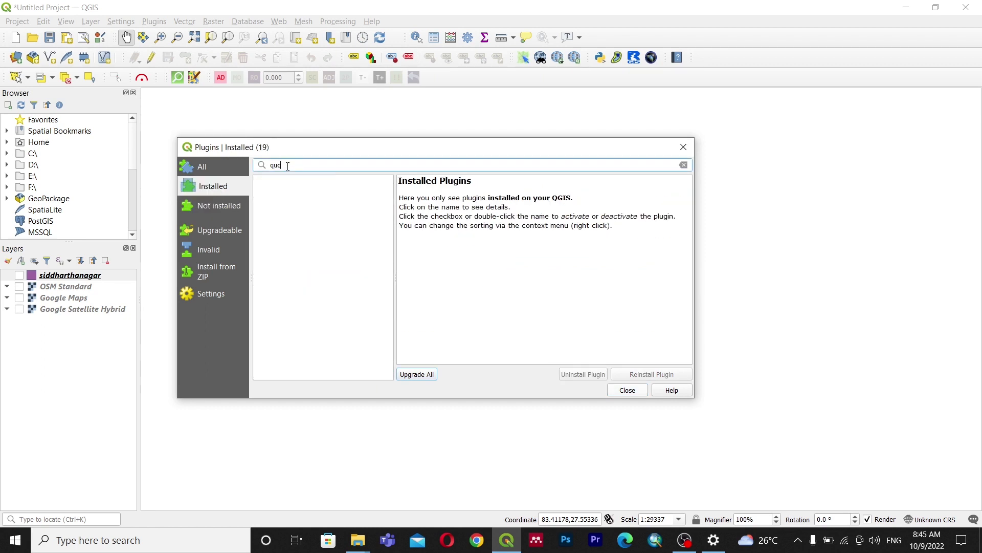
key("BackSpace")
type("i")
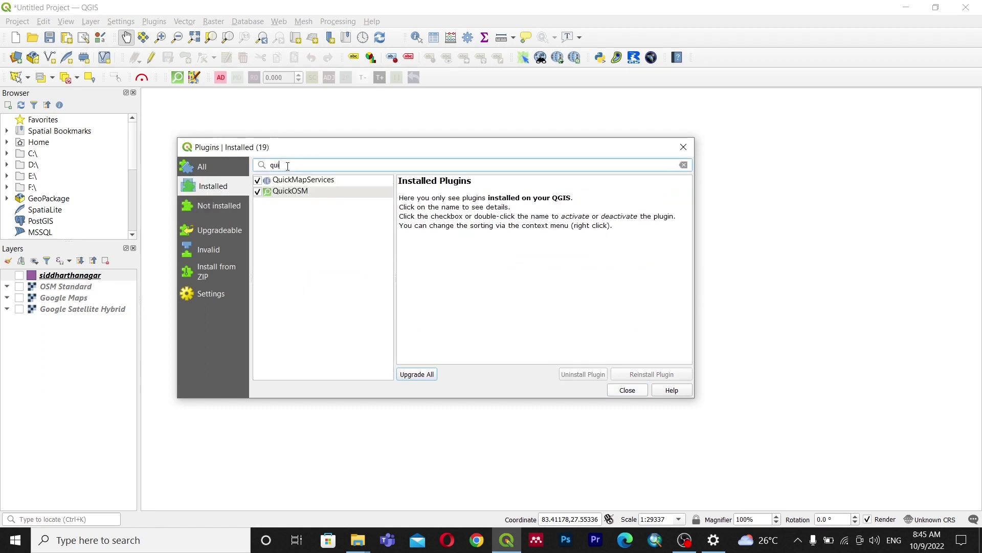
Reinstall the QuickOSM plugin and close the plugin manager.
left_click(310, 194)
left_click(652, 377)
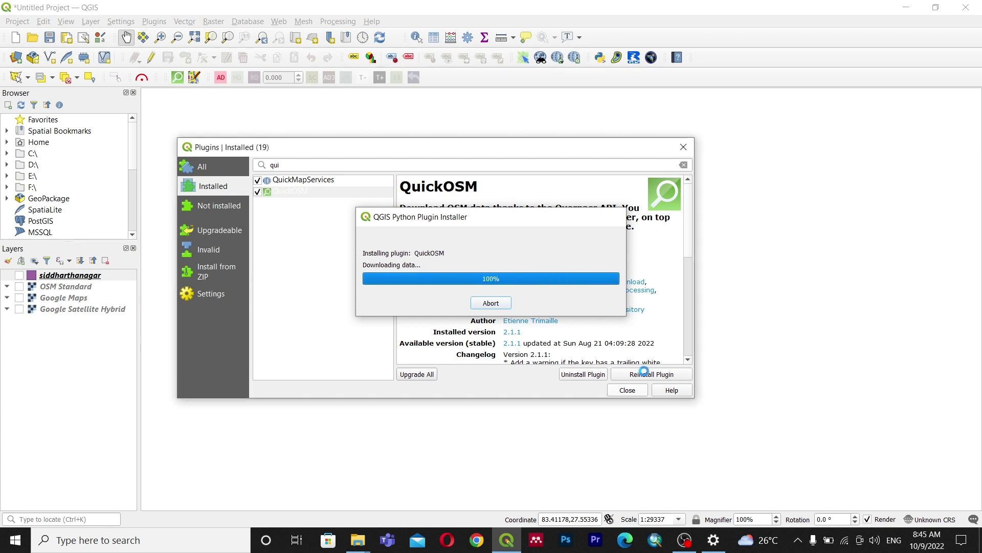
left_click(625, 391)
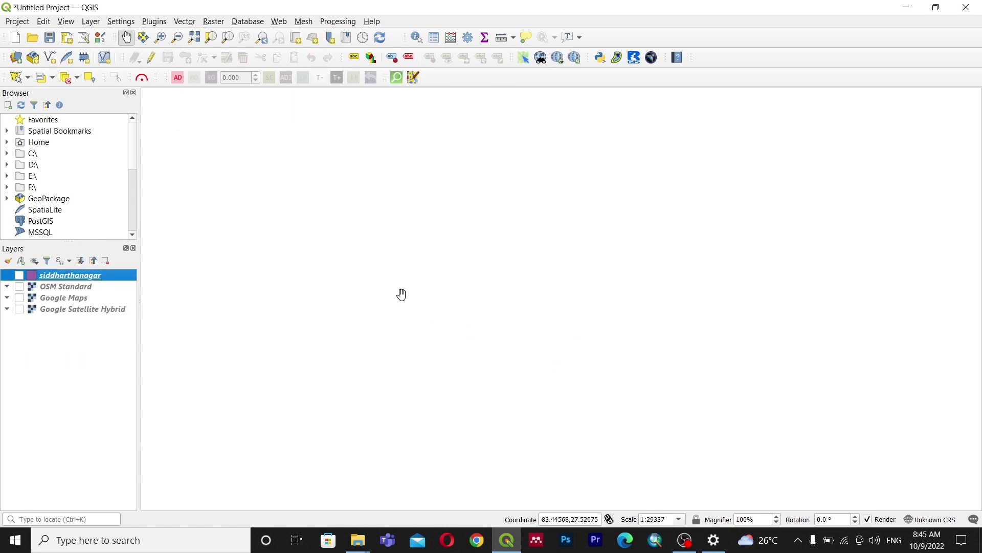
Switch to Chrome, search Google for "osm wiki", and open the OpenStreetMap Wiki main page.
left_click(477, 542)
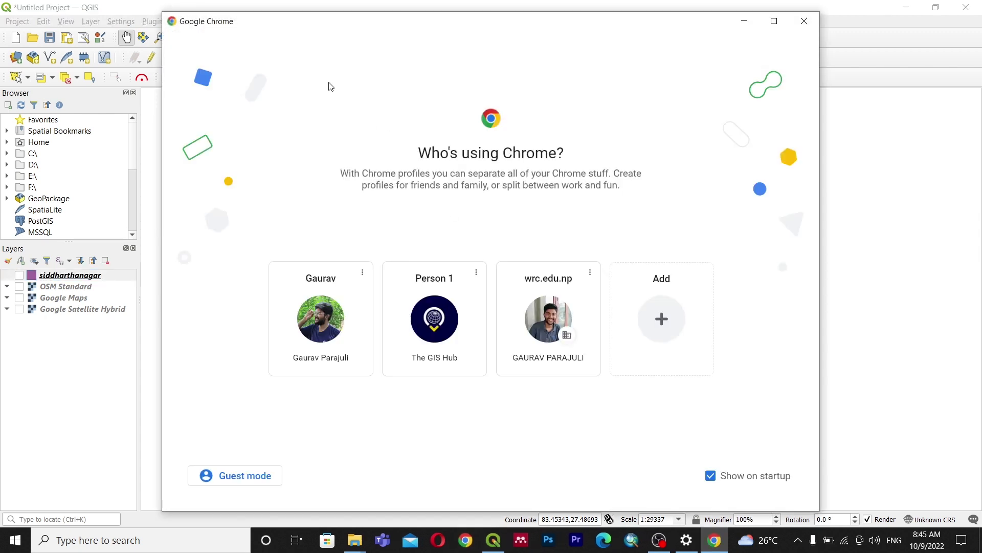
left_click(480, 334)
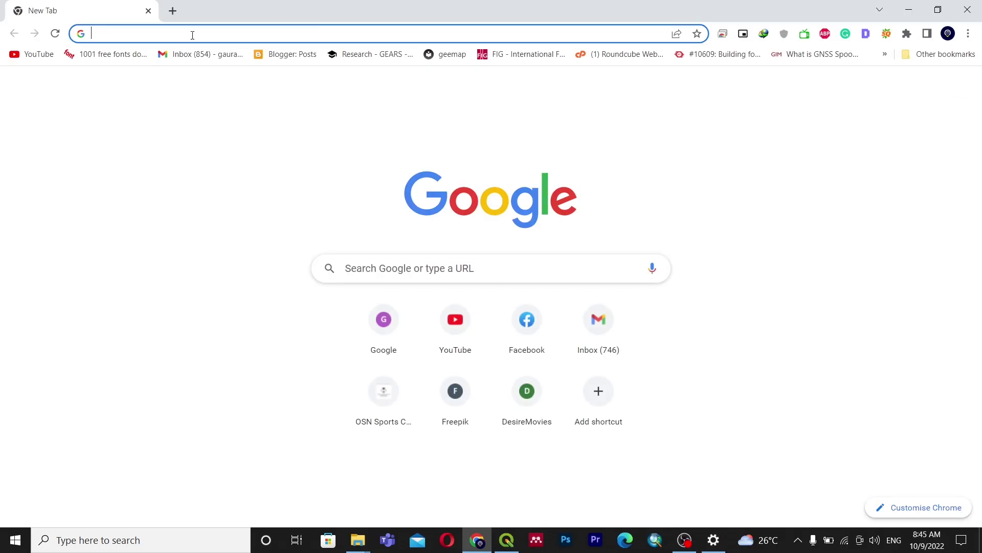
type("osk wiki")
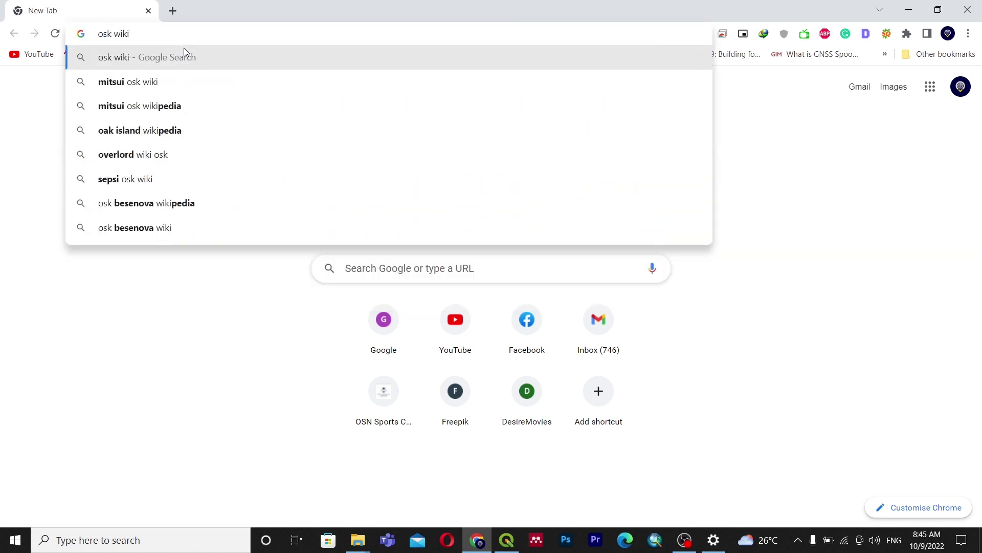
left_click(114, 34)
key("BackSpace")
type("m")
key("Return")
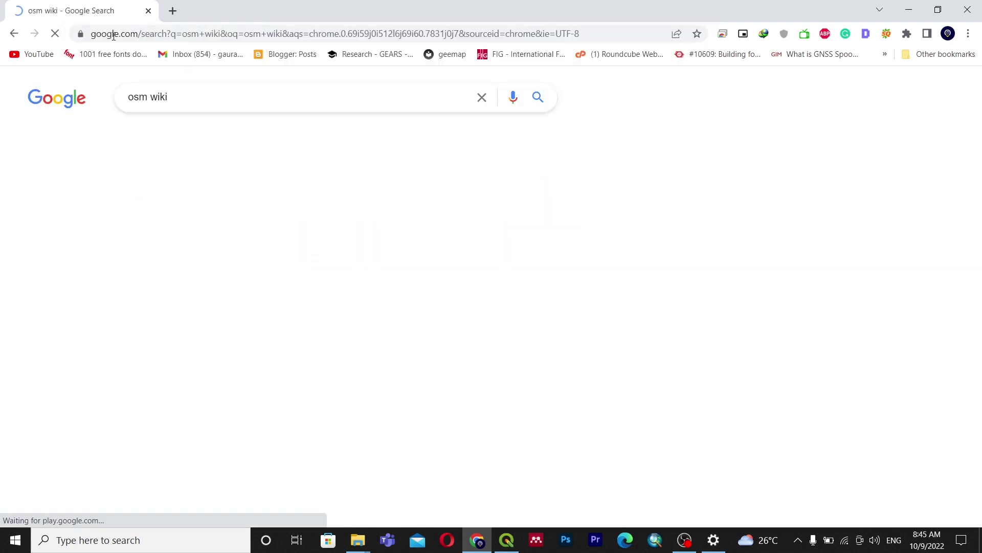
left_click(186, 211)
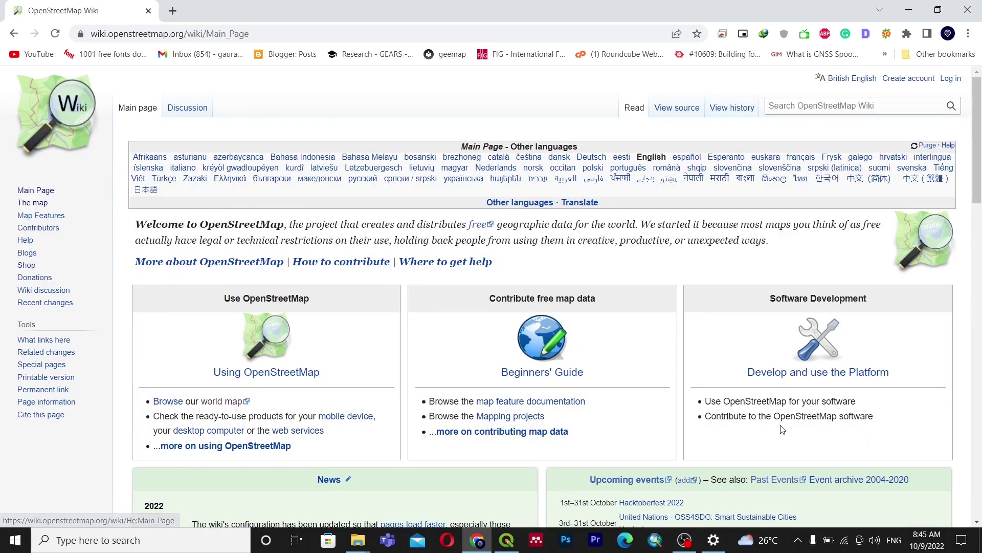
Search the OpenStreetMap Wiki for "atm" to open its tag page.
left_click(790, 107)
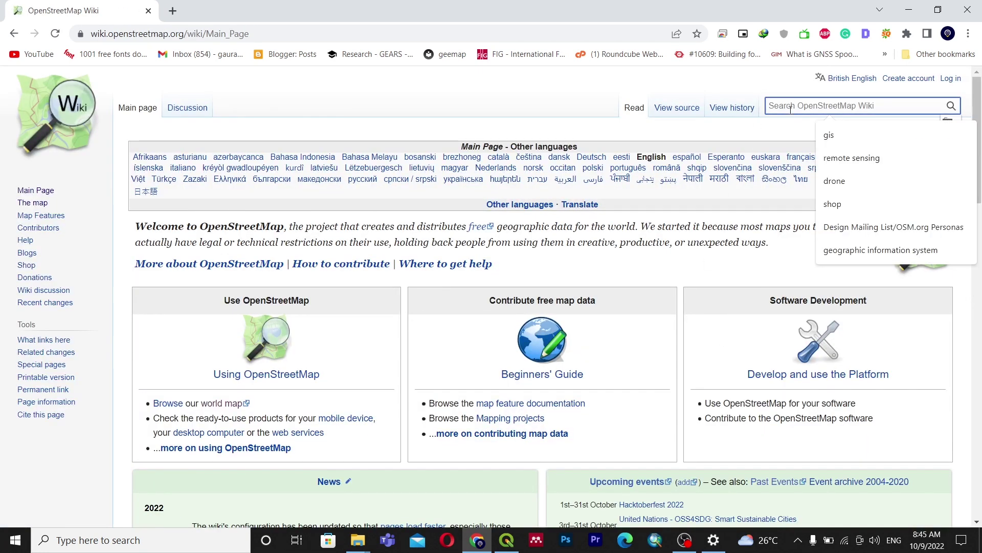
type("ban")
key("BackSpace")
key("BackSpace")
key("BackSpace")
type("atm")
key("Return")
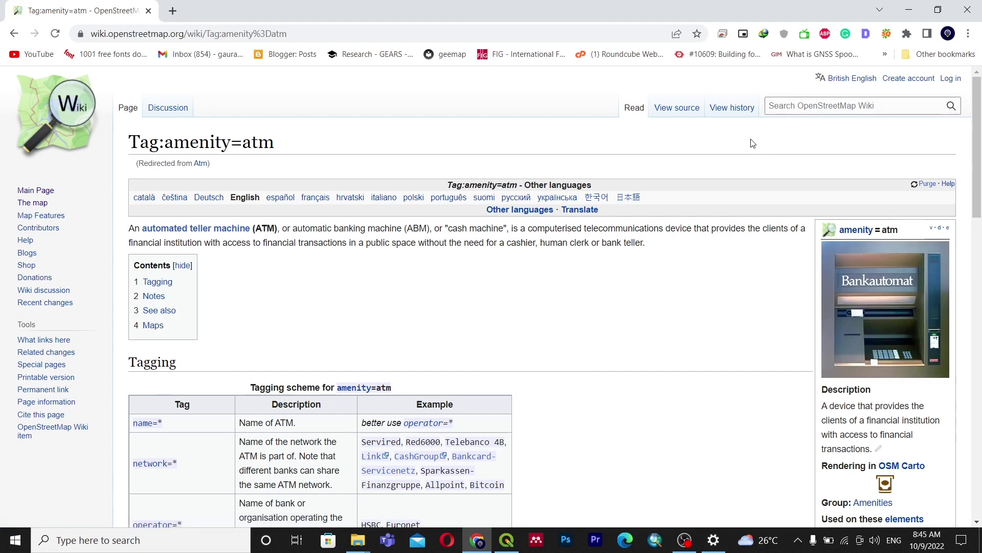
Examine the ATM tag page, focusing on the key and value in its summary box.
scroll(540, 281, "down", 1)
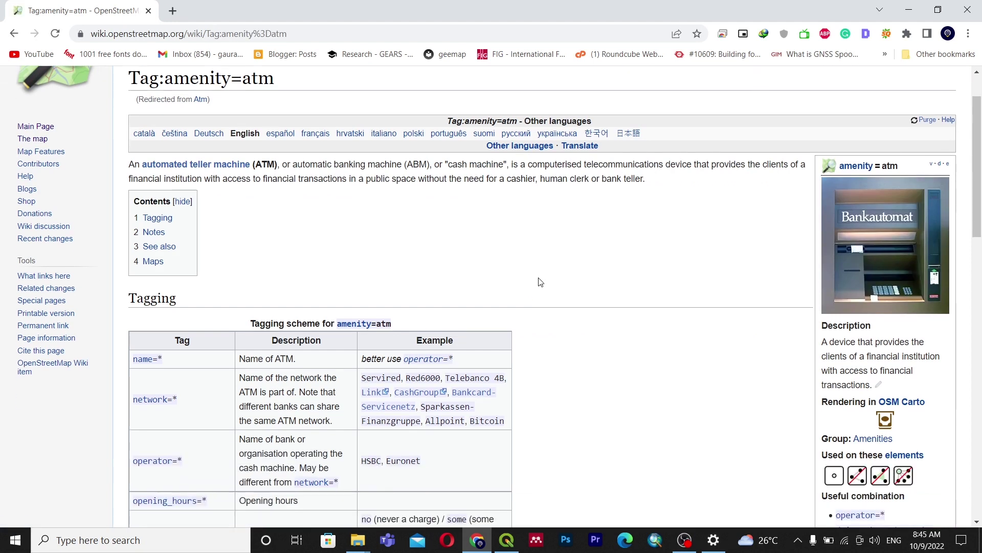
scroll(540, 281, "up", 1)
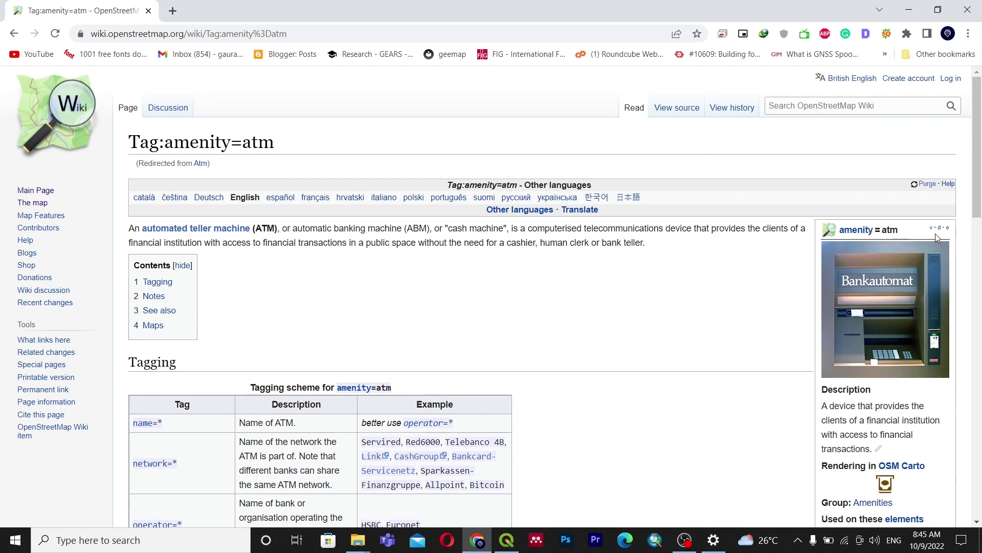
left_click_drag(901, 232, 838, 230)
left_click(916, 232)
left_click_drag(899, 231, 843, 233)
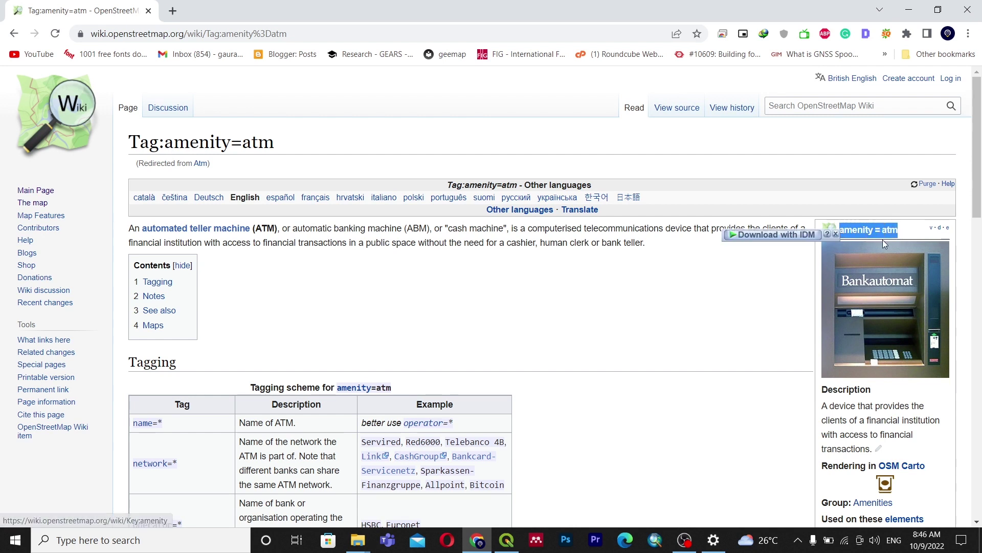
left_click(903, 233)
left_click_drag(891, 234, 843, 233)
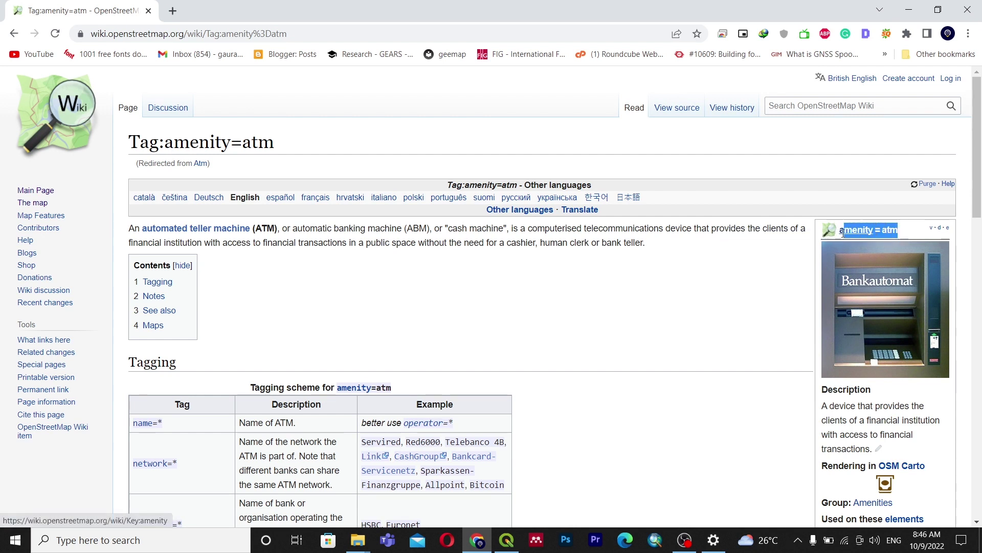
left_click(903, 234)
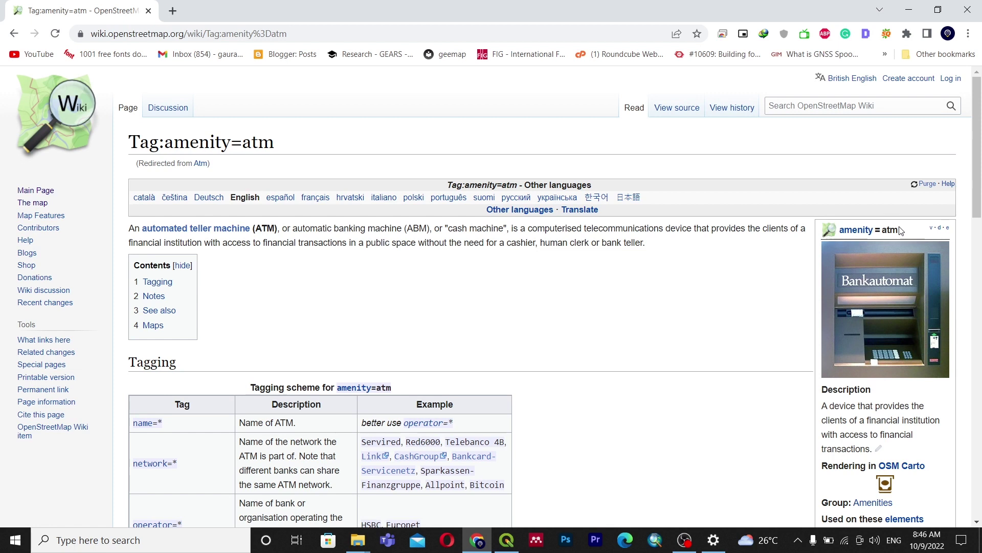
left_click_drag(901, 233, 838, 233)
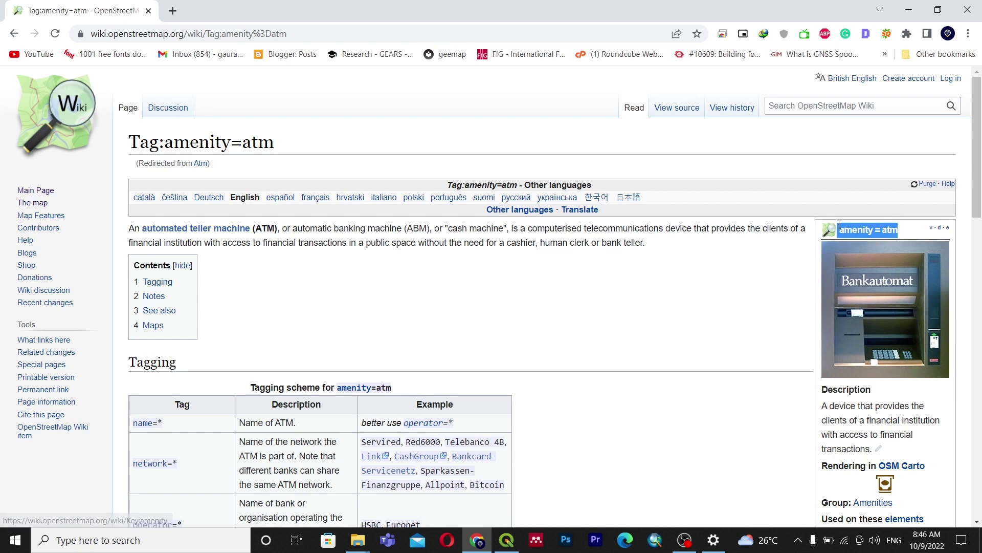
left_click(901, 232)
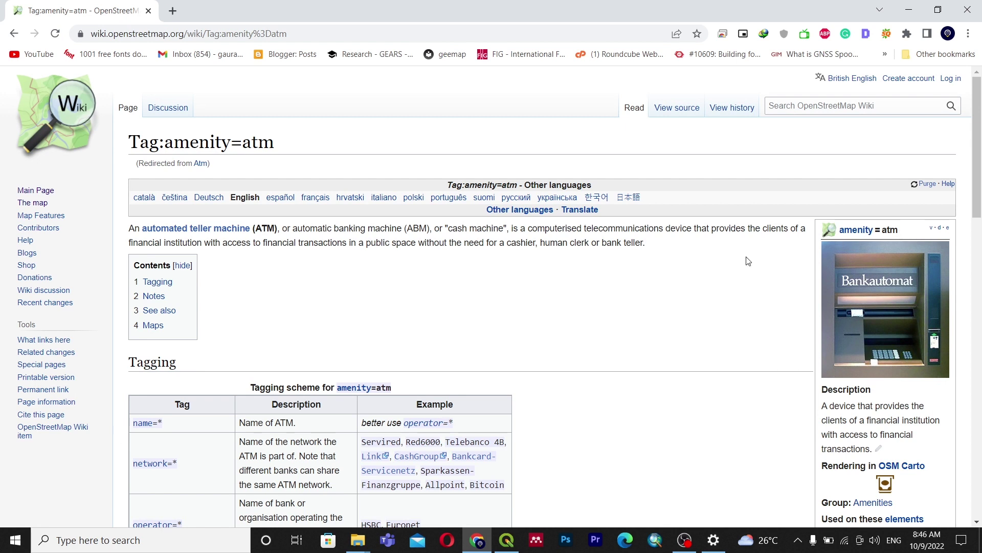
Switch back to QGIS and open the QuickOSM quick query.
left_click(506, 540)
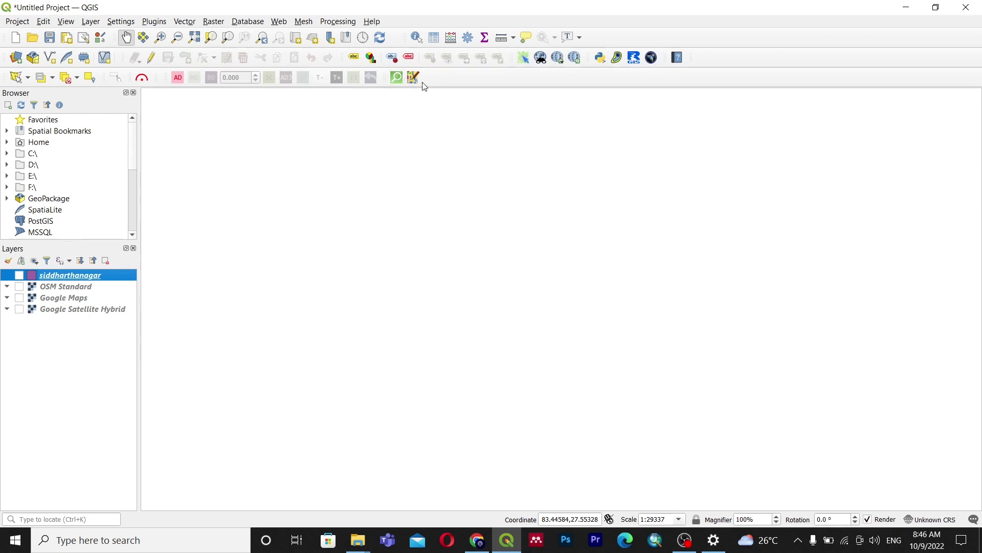
left_click(398, 79)
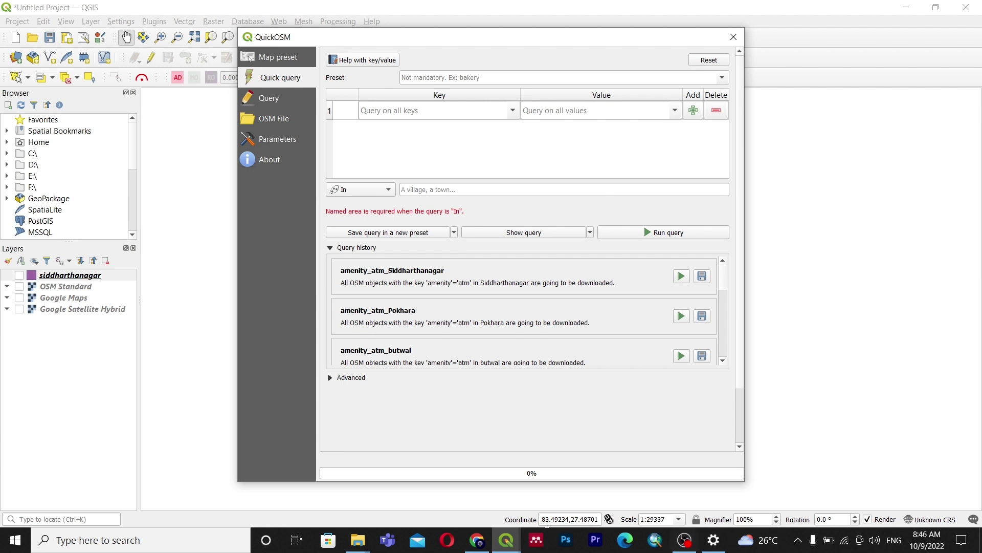
Switch to Chrome and examine the key and value in the title of the ATM tag page.
left_click(476, 540)
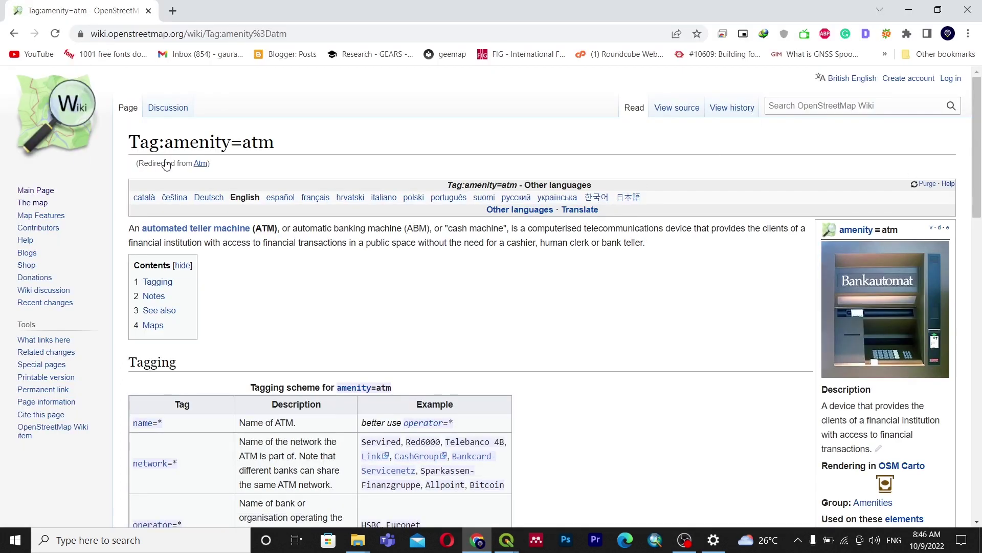
left_click_drag(129, 142, 283, 147)
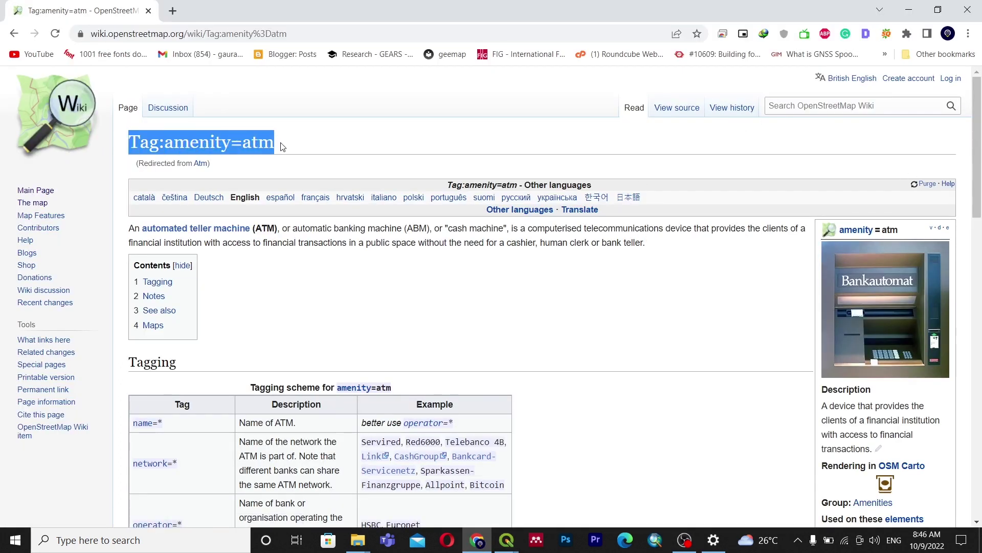
left_click(177, 152)
mouse_move(166, 142)
left_mouse_down()
mouse_move(276, 142)
mouse_move(165, 145)
left_mouse_up()
left_click(212, 147)
left_click_drag(242, 143, 280, 143)
left_click(281, 145)
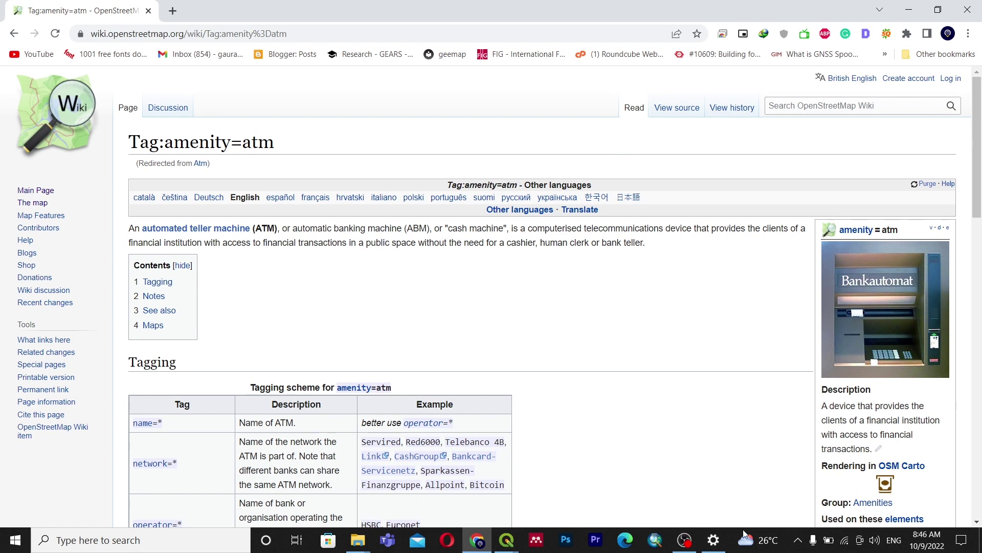
Switch back to the QuickOSM quick query in QGIS and set the key to amenity and the value to atm.
left_click(506, 540)
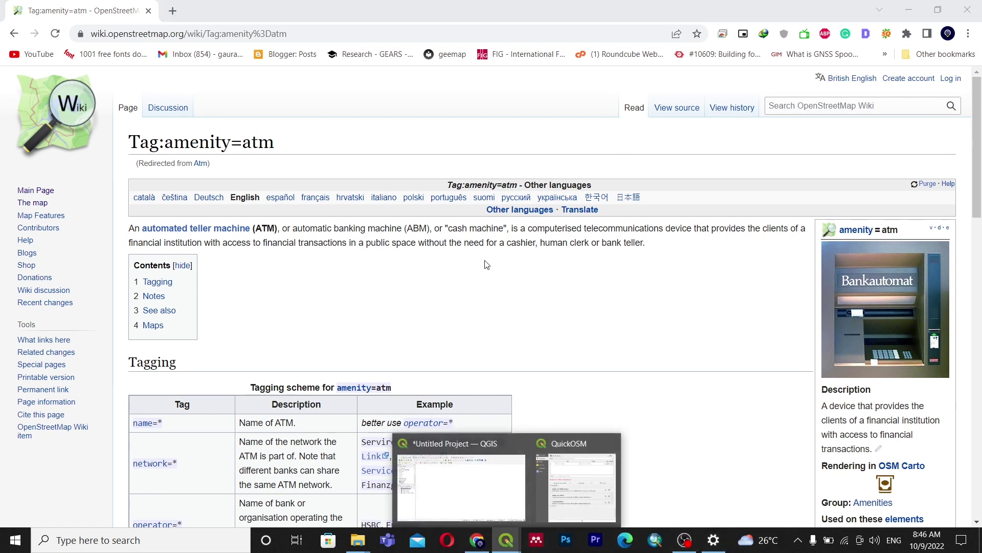
left_click(589, 485)
type("am")
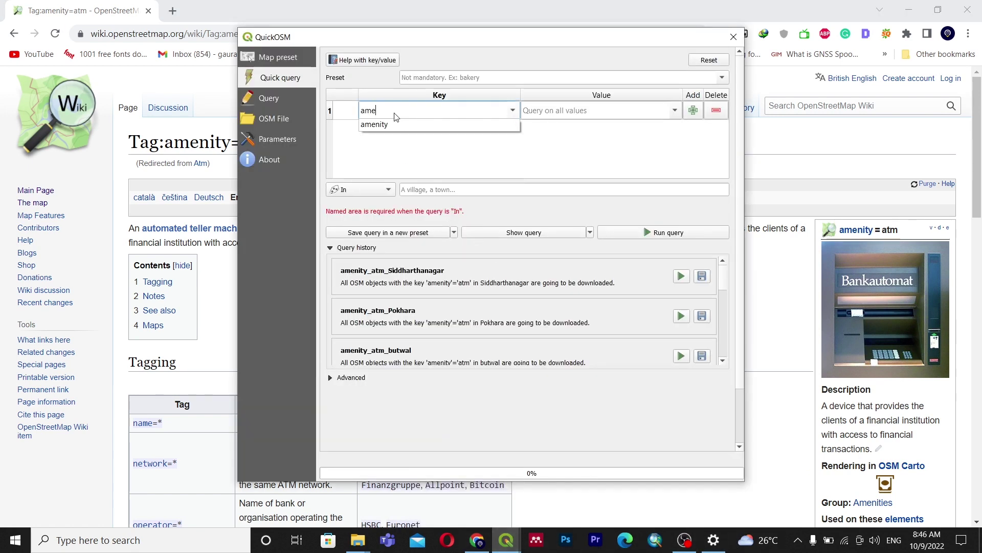
type("e")
left_click(412, 126)
left_click(585, 113)
left_click_drag(484, 44, 574, 62)
type("atm")
left_click(589, 172)
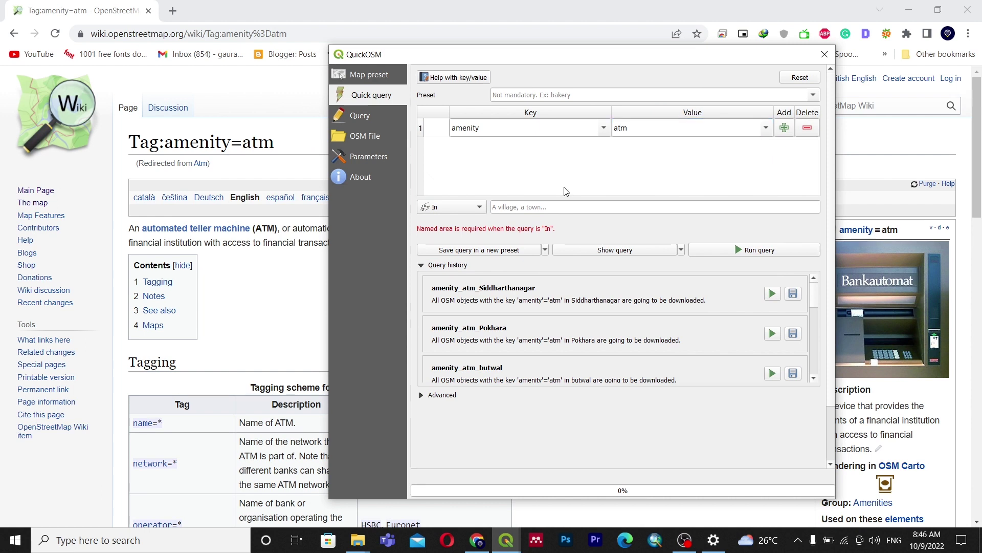
Set the query area to Siddharthanagar, run the ATM query and close QuickOSM once the layer has loaded.
left_click(522, 209)
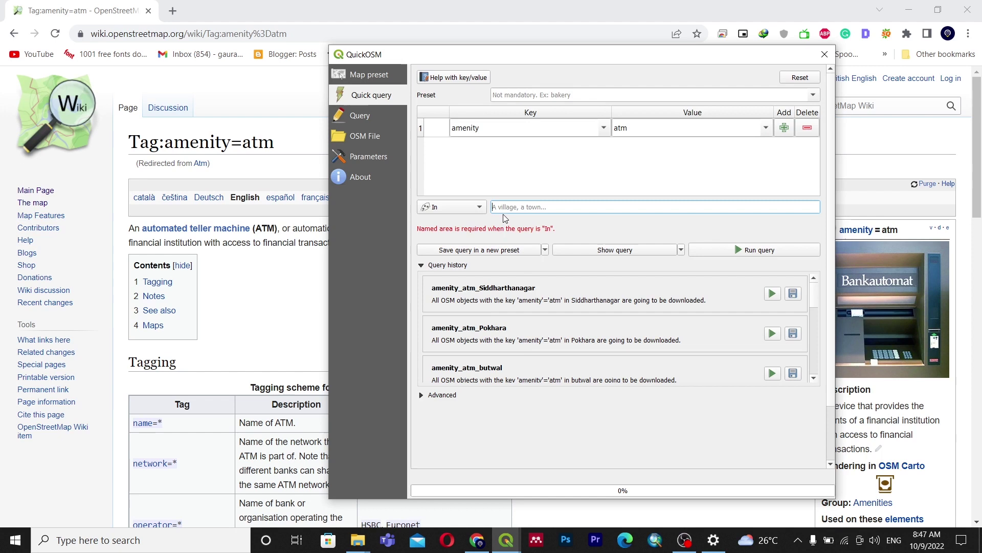
type("Sidd")
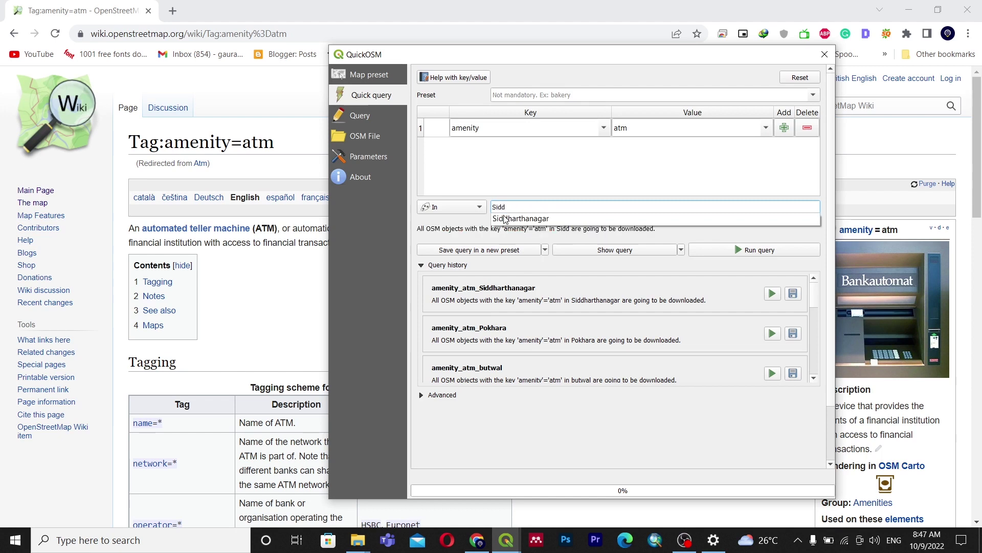
left_click(505, 219)
scroll(537, 353, "down", 3)
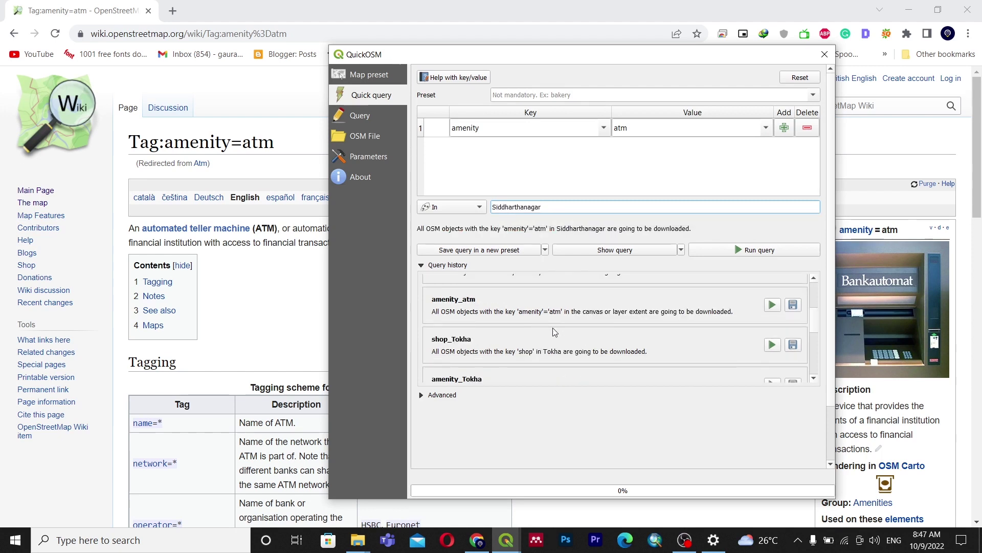
left_click(742, 251)
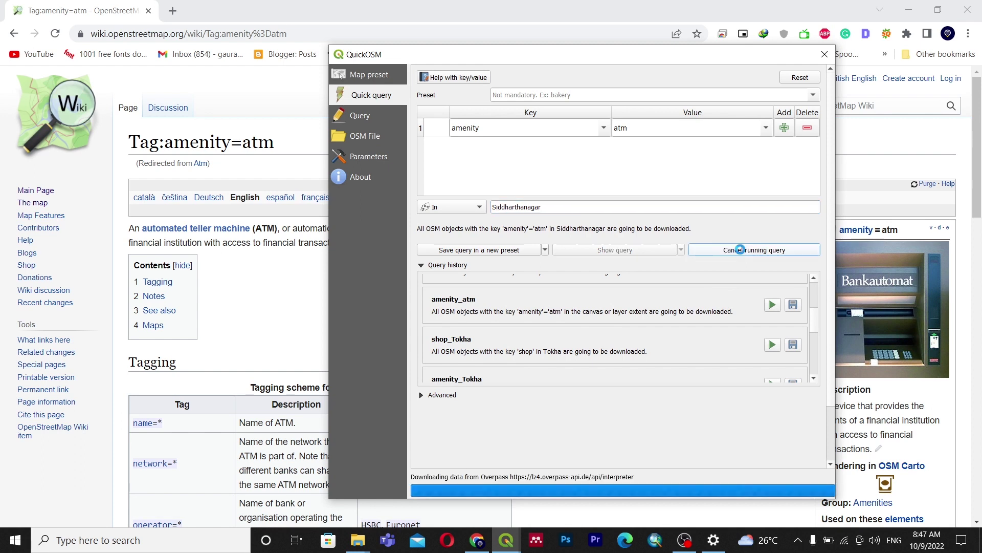
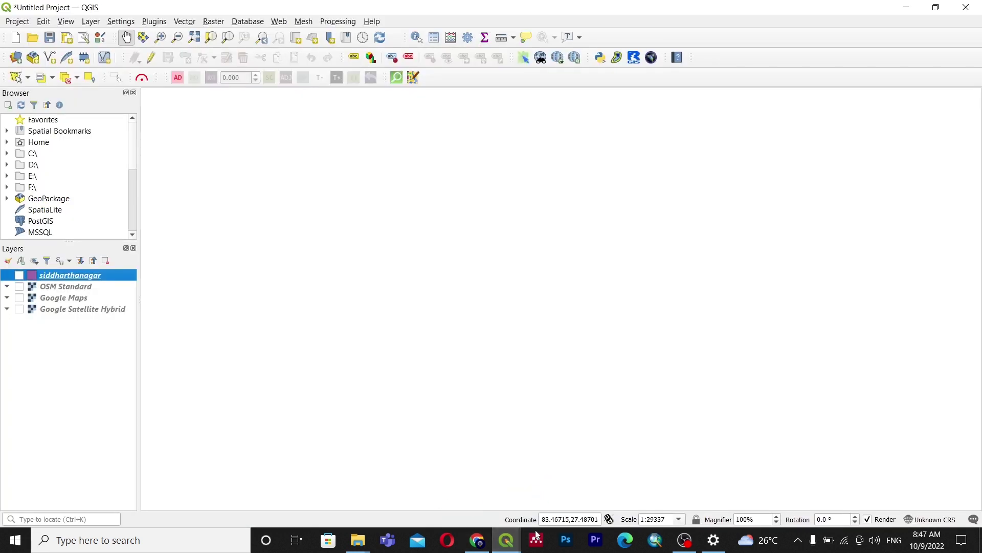
left_click(581, 489)
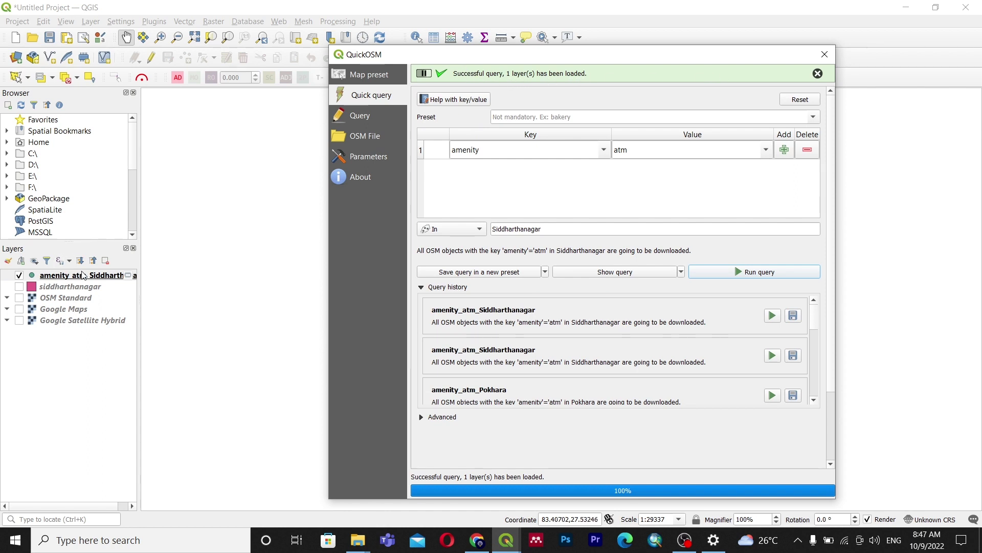
left_click(825, 55)
Bring the downloaded ATM points into view and show the Google Satellite Hybrid basemap beneath them.
left_click_drag(453, 381, 480, 225)
scroll(512, 369, "down", 1)
left_click_drag(531, 397, 522, 335)
scroll(504, 319, "up", 1)
left_click_drag(487, 278, 484, 300)
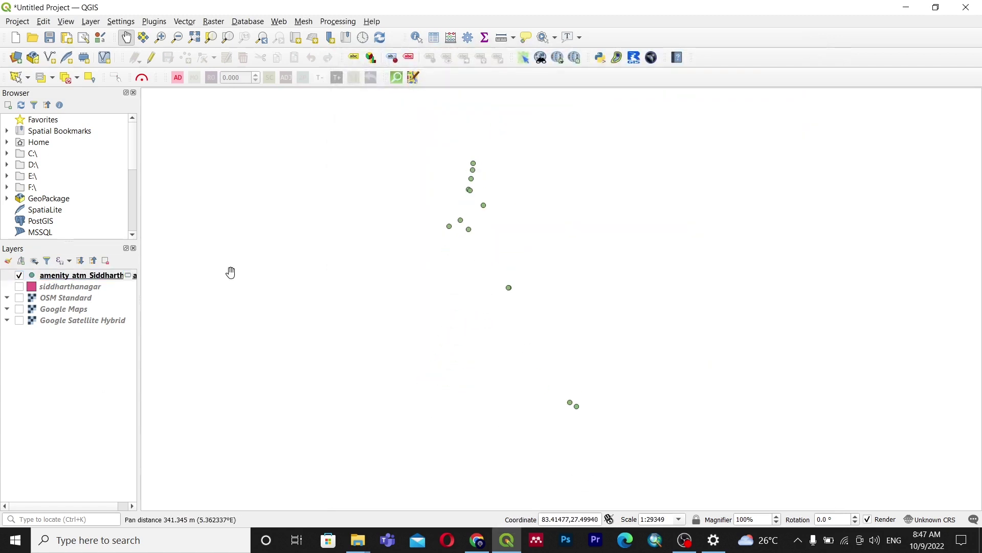
left_click(20, 320)
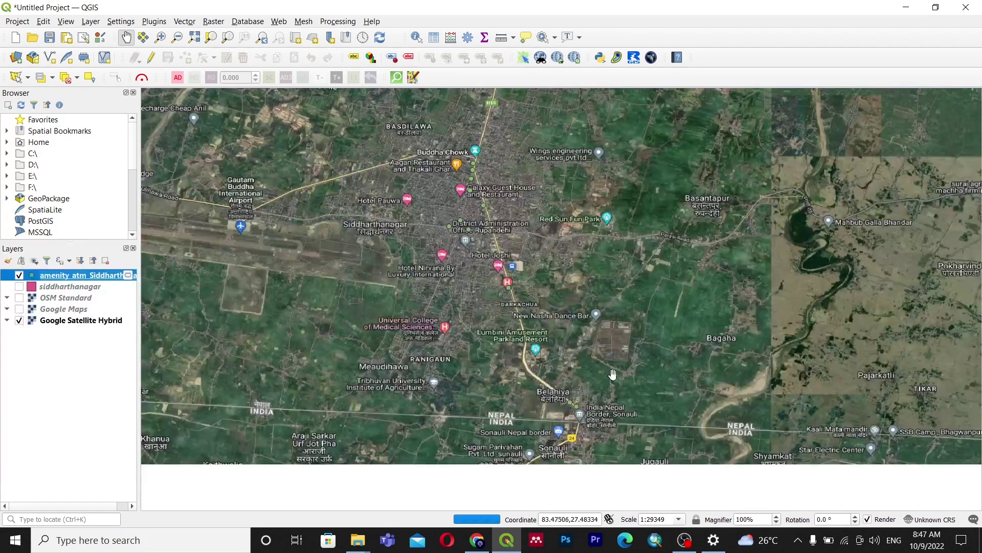
Examine individual ATM points against the satellite basemap's bank and ATM labels, then view the whole Siddharthanagar area.
scroll(523, 342, "up", 1)
scroll(512, 269, "up", 1)
scroll(503, 238, "up", 2)
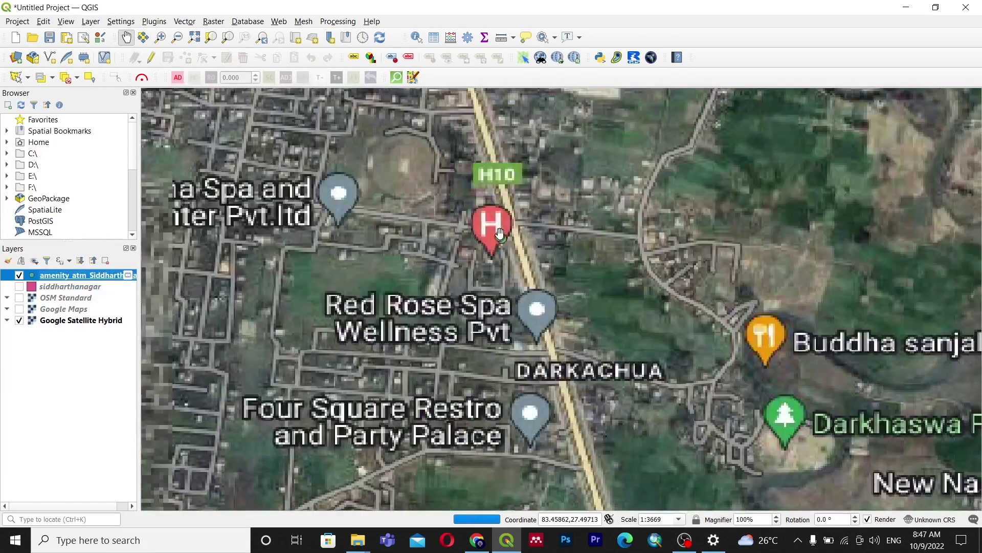
scroll(469, 227, "up", 2)
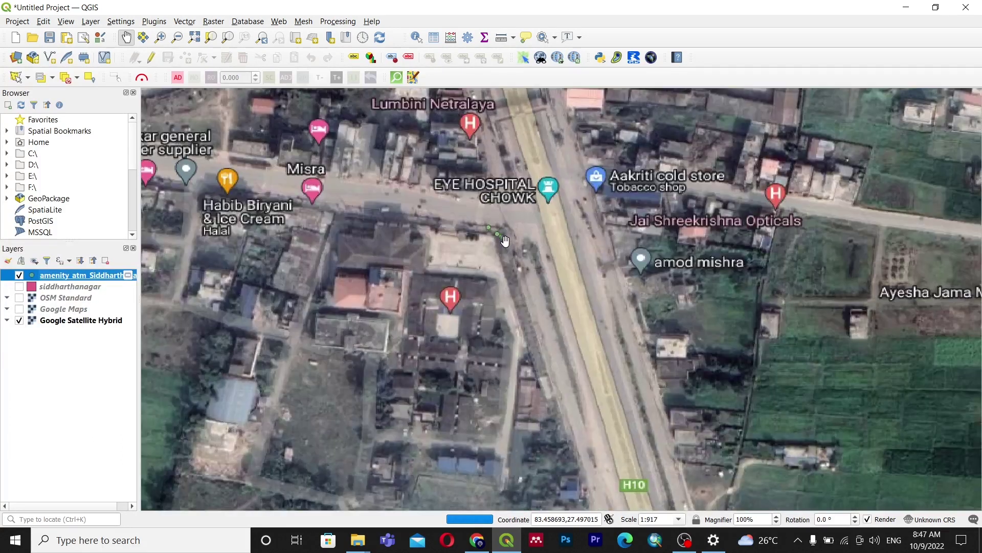
scroll(467, 226, "up", 1)
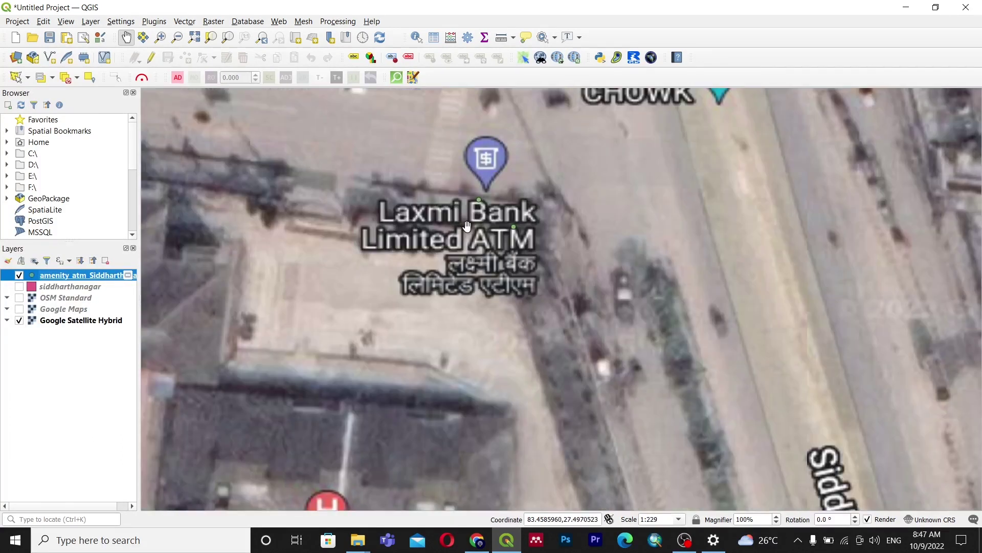
scroll(477, 167, "down", 3)
left_click_drag(473, 167, 529, 353)
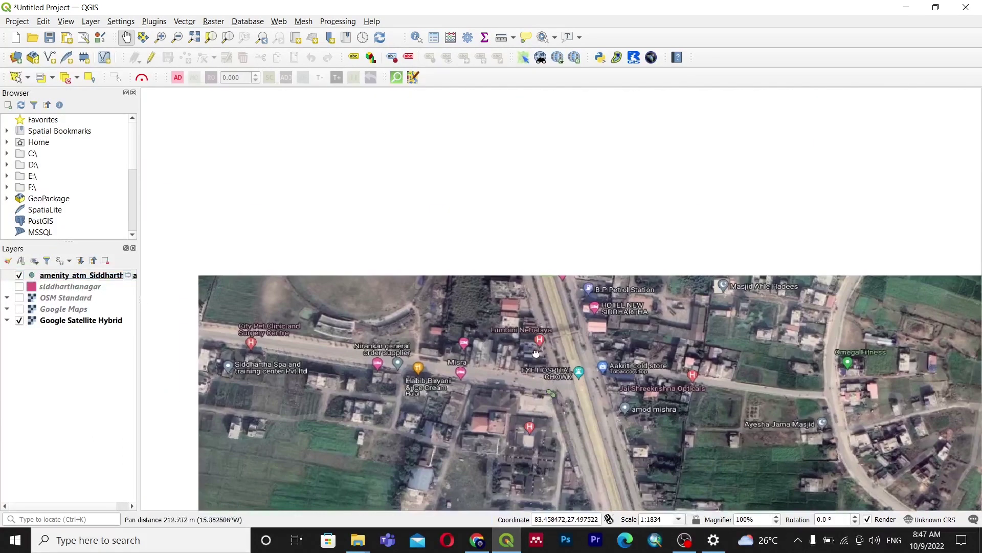
scroll(528, 351, "down", 2)
left_click_drag(423, 210, 460, 331)
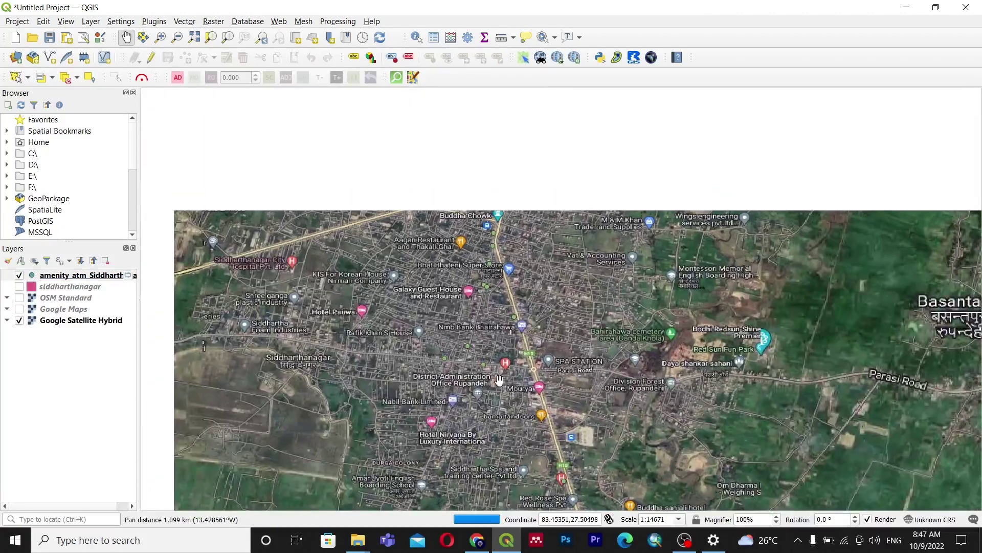
scroll(459, 331, "up", 1)
scroll(460, 333, "up", 4)
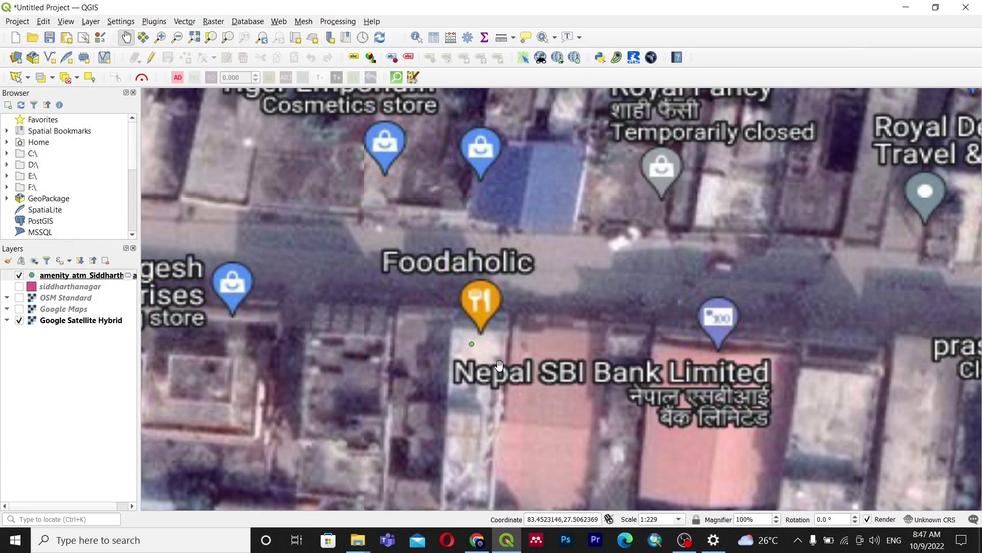
scroll(473, 342, "down", 7)
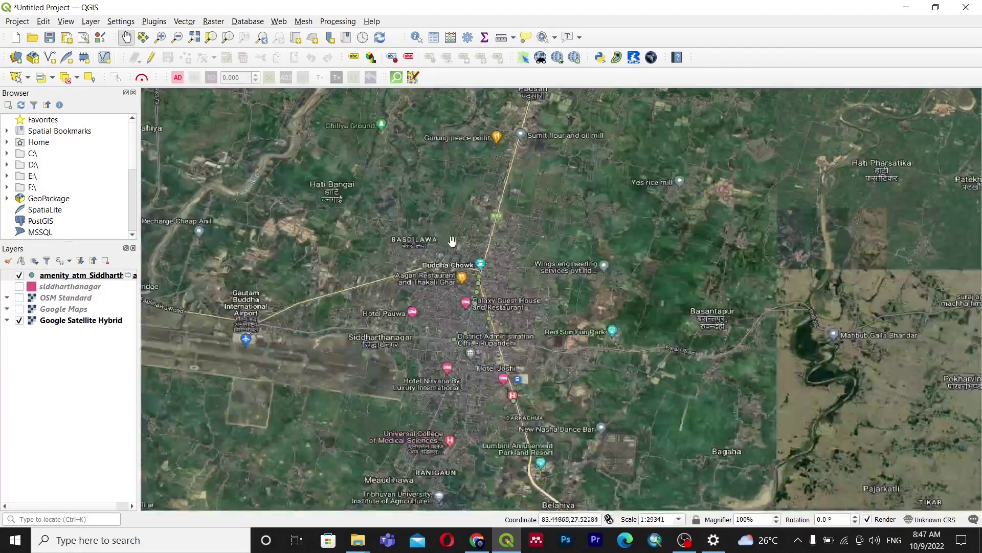
left_click_drag(455, 296, 495, 354)
left_click_drag(505, 399, 458, 252)
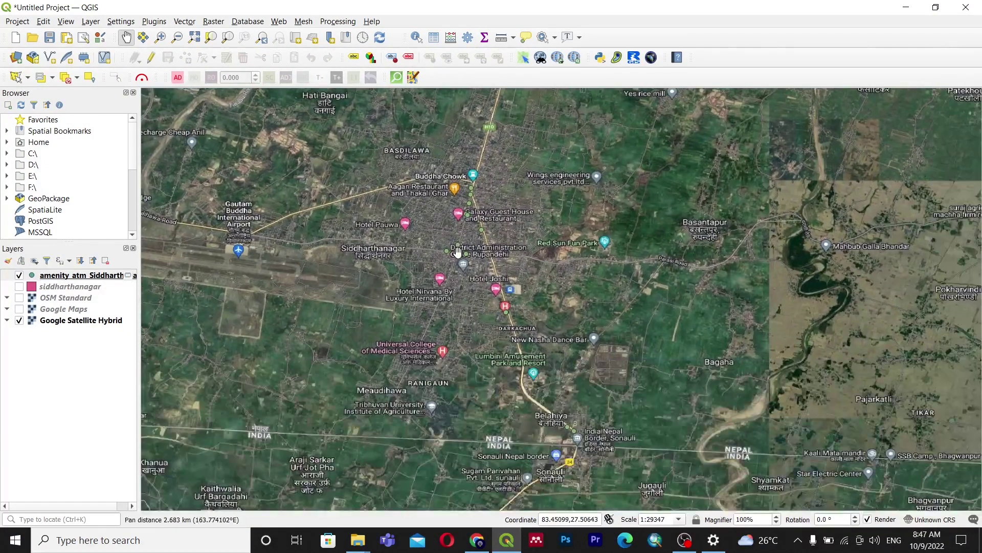
Switch to Chrome and search the OpenStreetMap Wiki for "building" to open its page.
left_click(477, 539)
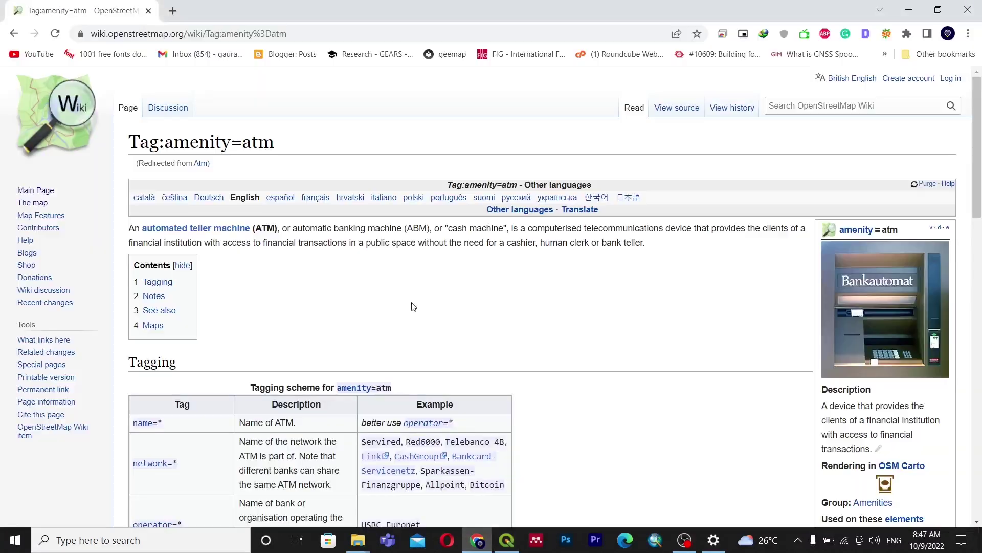
left_click(825, 106)
type("b")
key("BackSpace")
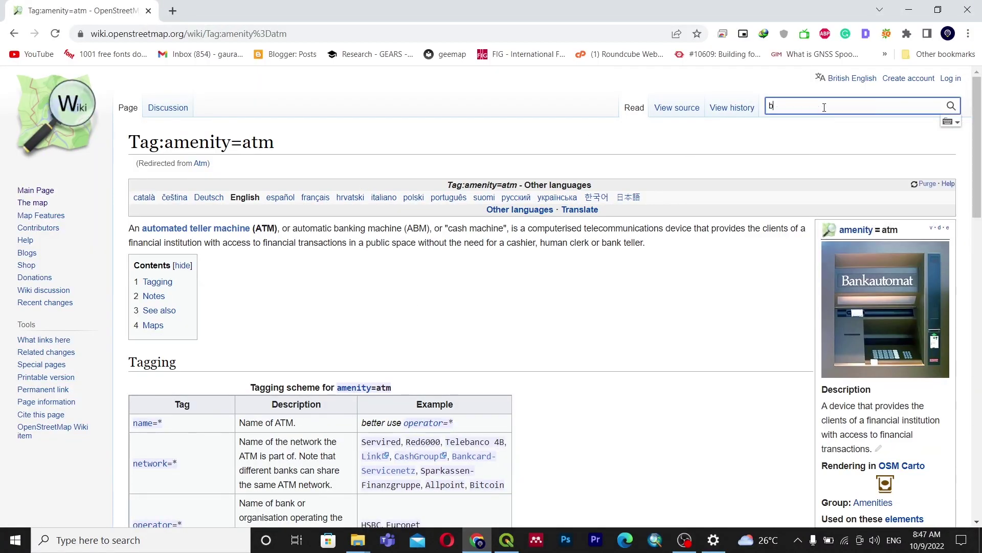
type("b")
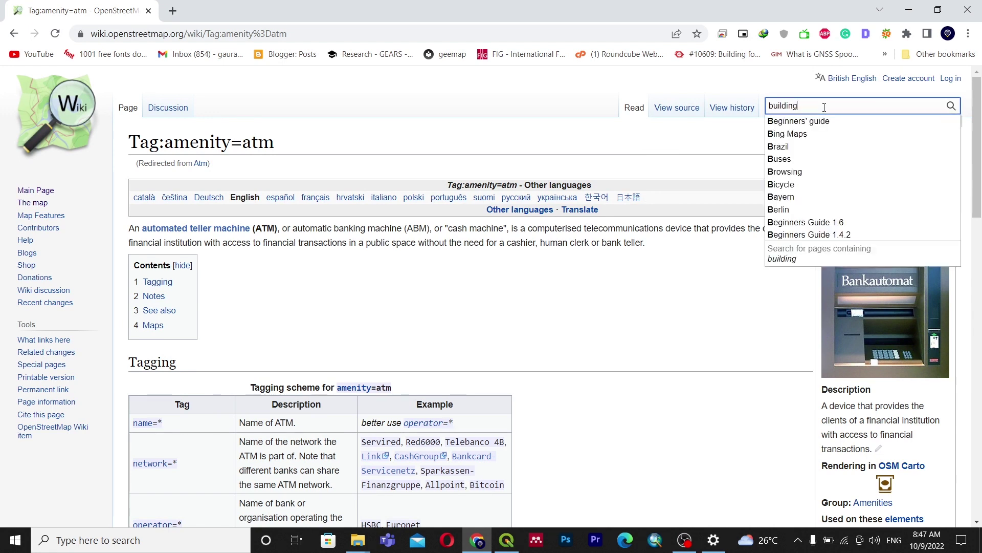
type("uilding")
key("Return")
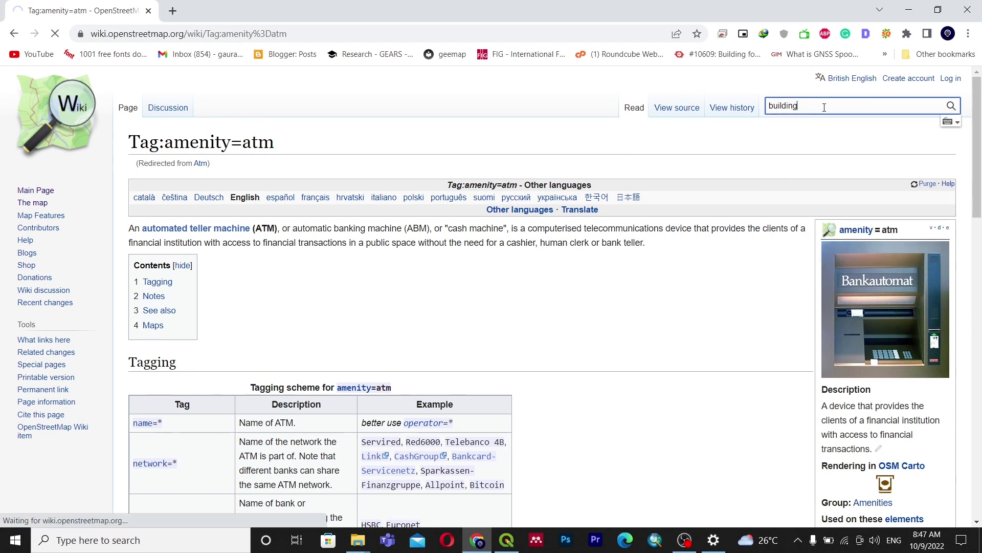
left_click(950, 106)
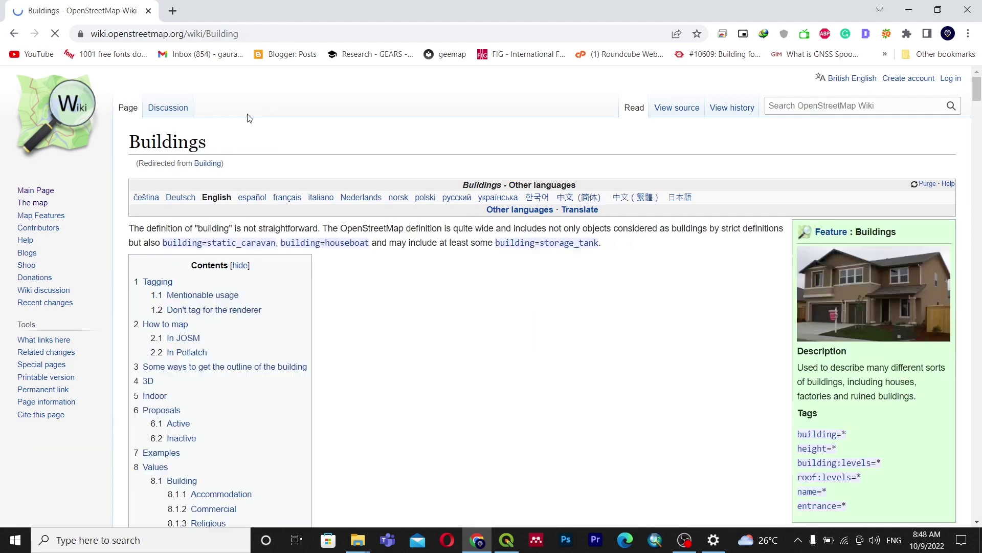
Examine the Buildings wiki page, focusing on the building=* tag in its summary box and the values under Tagging.
scroll(364, 219, "down", 3)
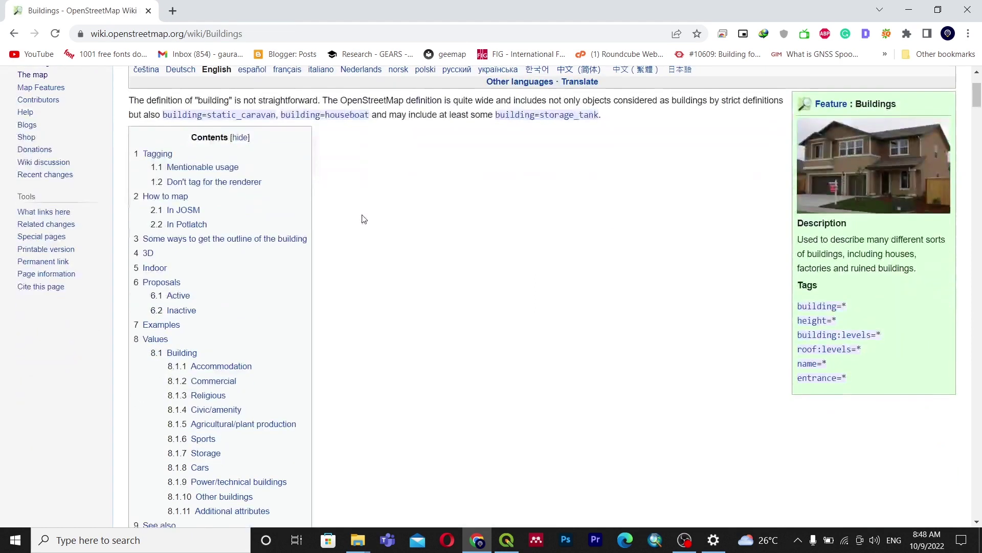
scroll(360, 211, "up", 2)
scroll(358, 206, "down", 6)
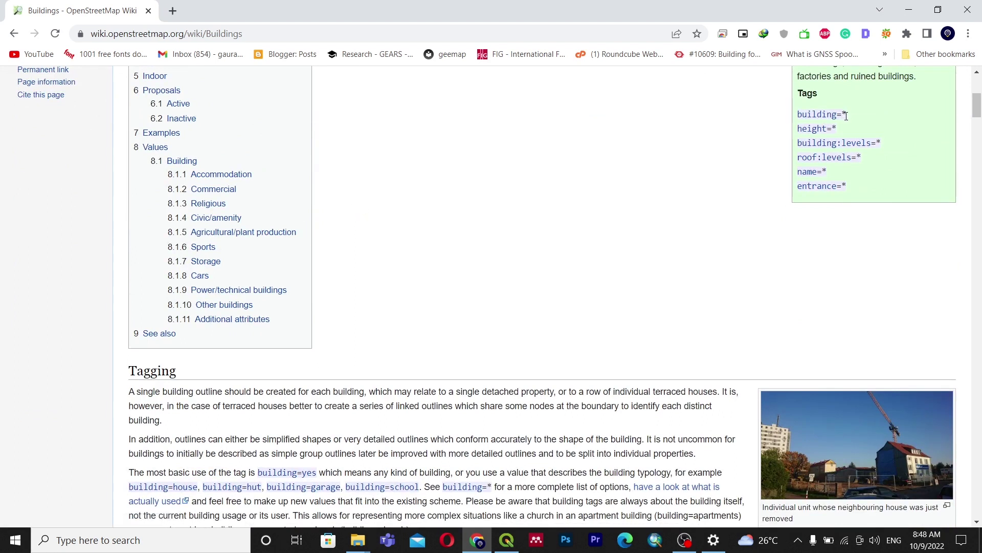
left_click_drag(844, 114, 806, 114)
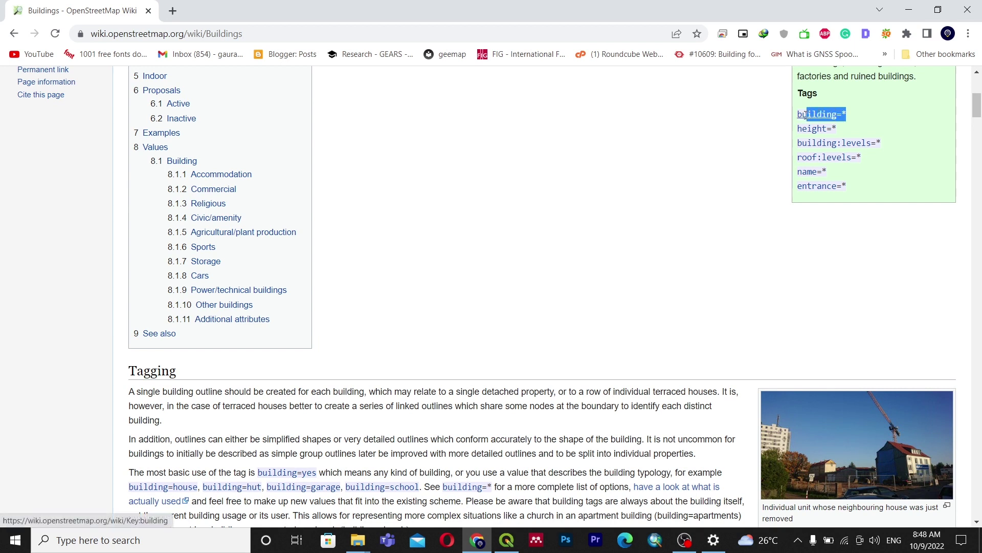
left_click(670, 225)
scroll(671, 226, "down", 3)
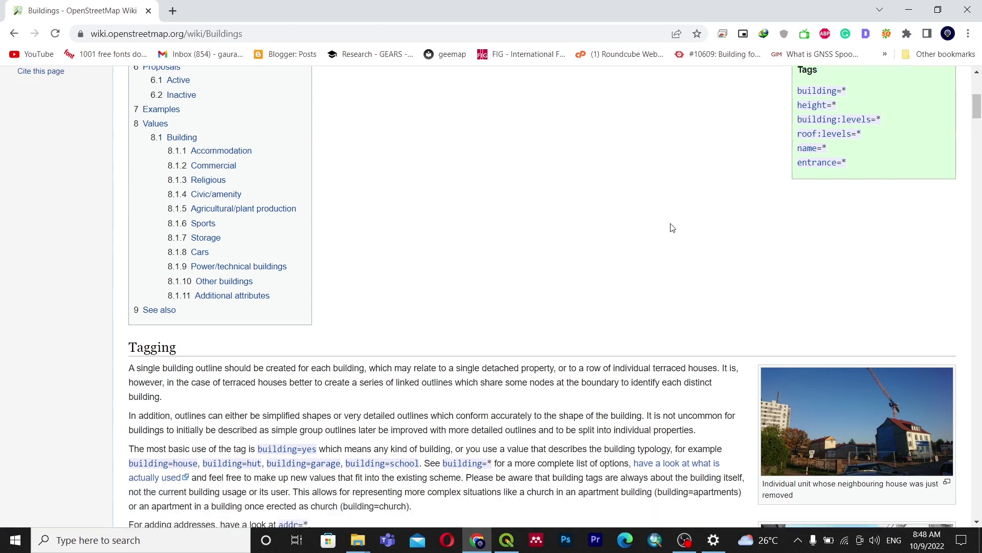
scroll(671, 225, "down", 2)
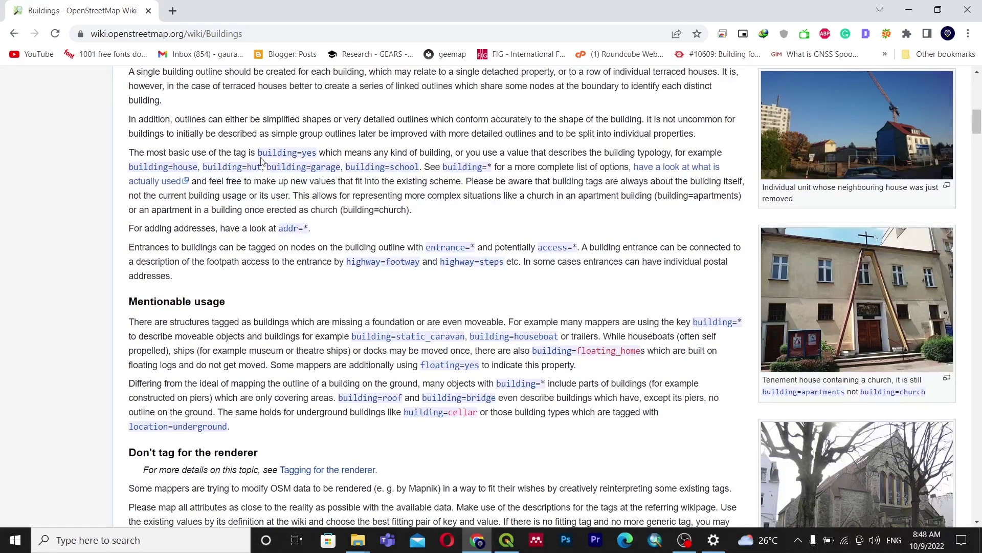
scroll(777, 158, "up", 4)
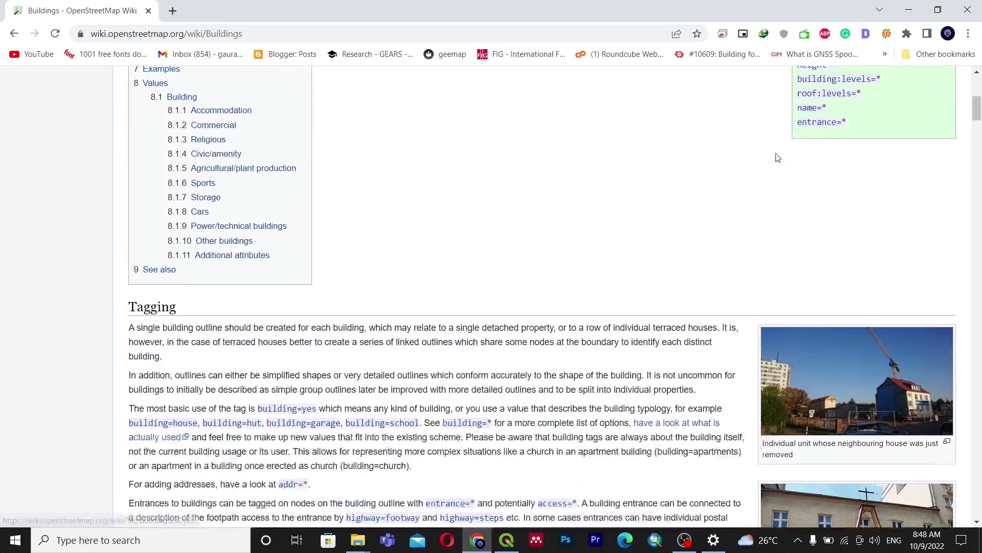
scroll(777, 158, "up", 3)
left_click_drag(846, 241, 796, 243)
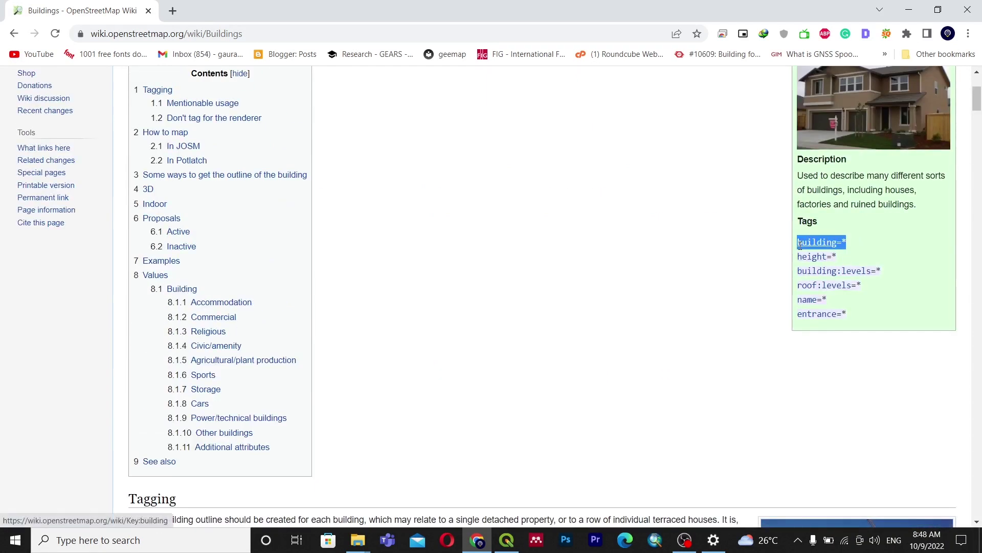
Switch back to QGIS and centre the map on the Siddharthanagar ATM points.
left_click(506, 540)
left_click_drag(476, 187, 482, 234)
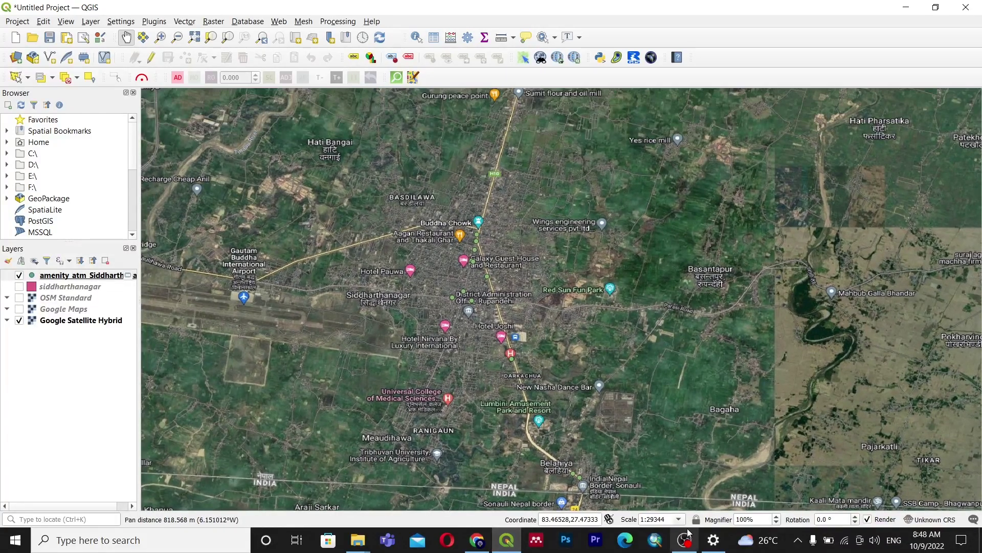
Recheck the building tag on the Chrome wiki page, return to QGIS and set up a QuickOSM query for building = yes.
left_click(476, 545)
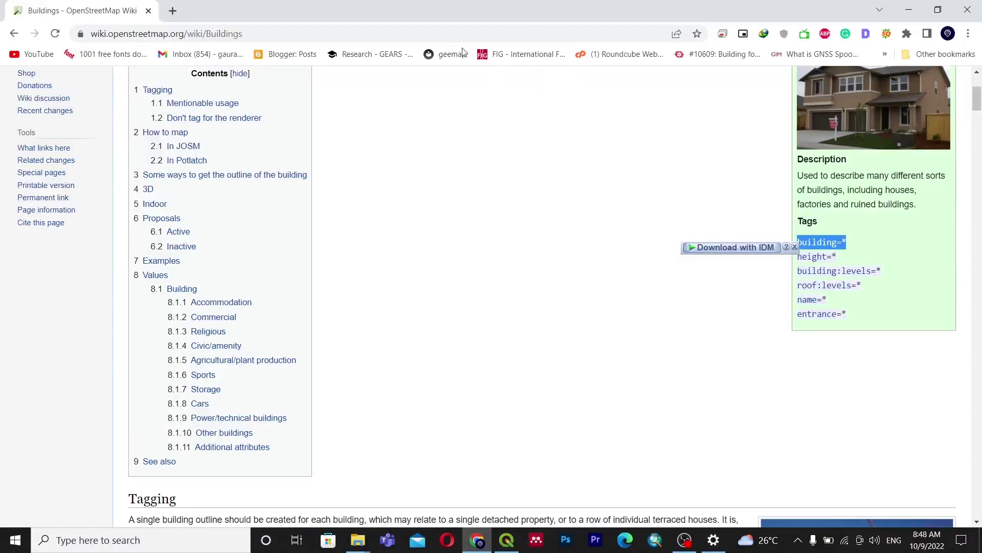
left_click(506, 539)
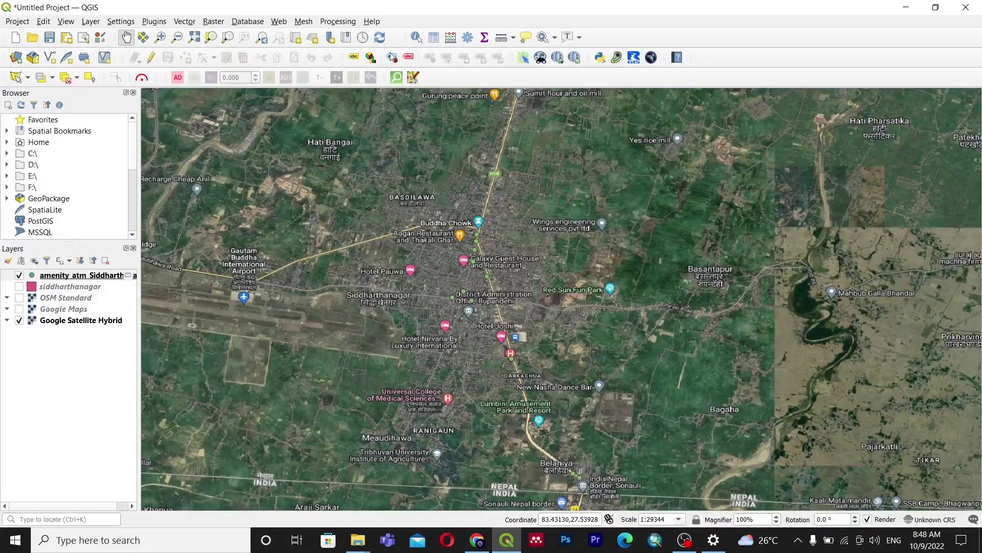
left_click(395, 80)
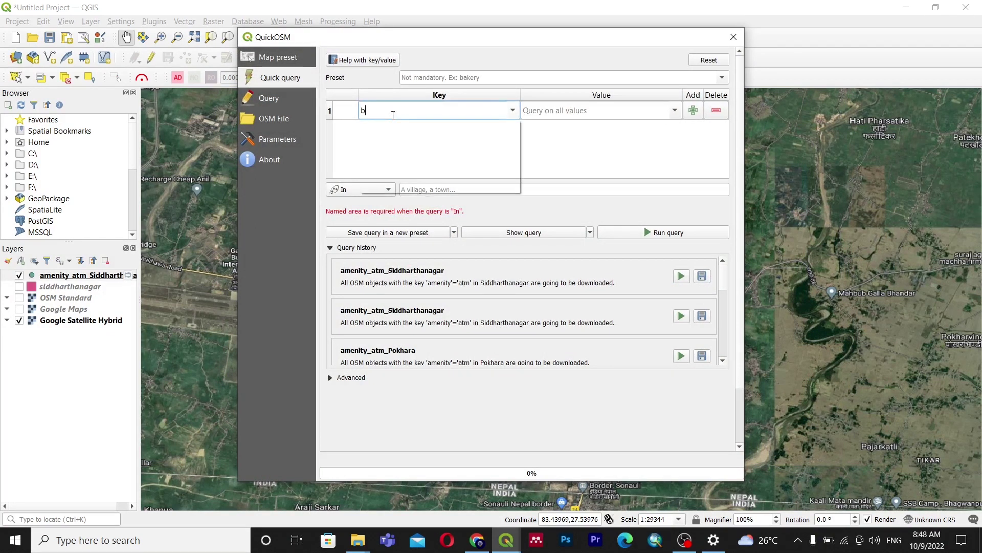
type("bu")
left_click(397, 125)
left_click(598, 110)
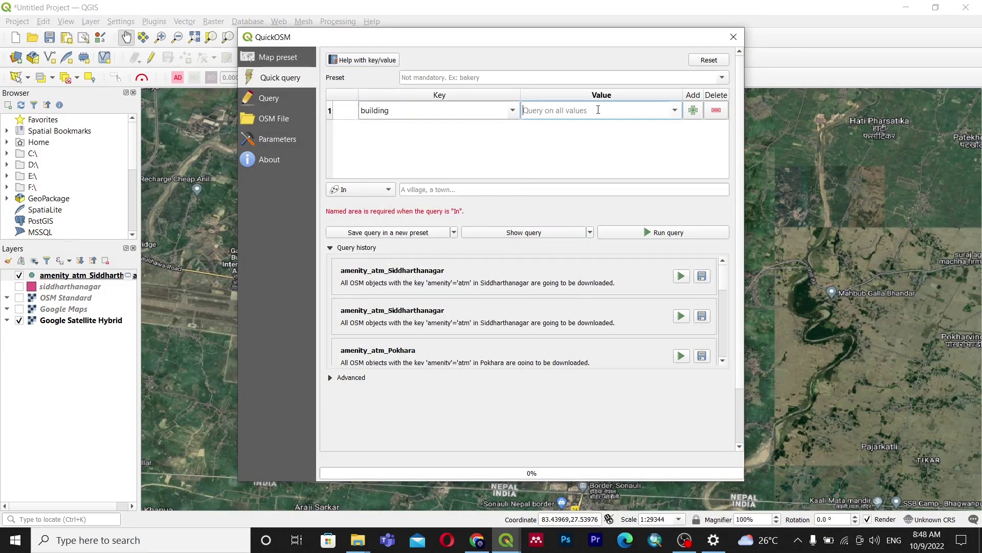
type("y")
left_click(551, 124)
Restrict the building query to the named area Siddharthanagar, run it and close QuickOSM.
left_click(420, 191)
type("S")
left_click(434, 202)
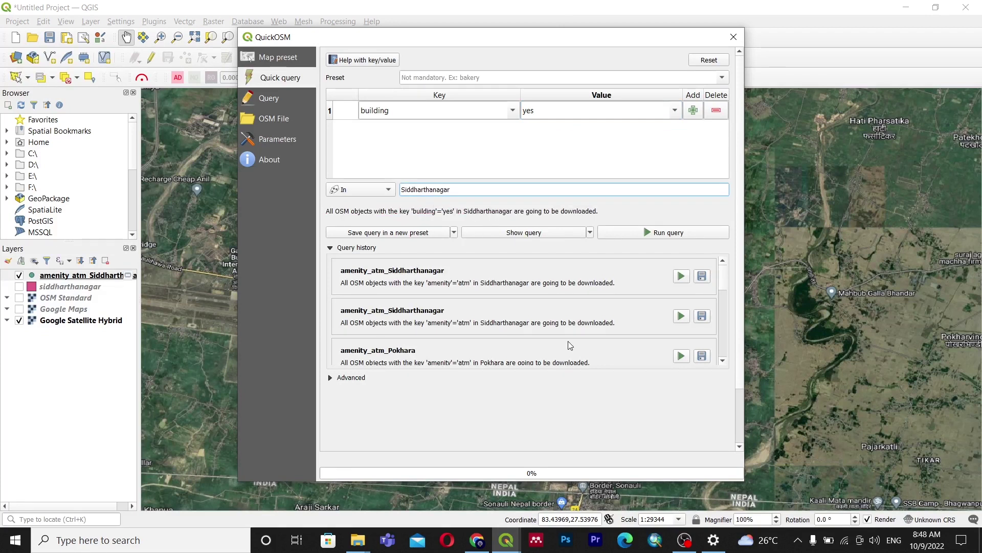
left_click(667, 234)
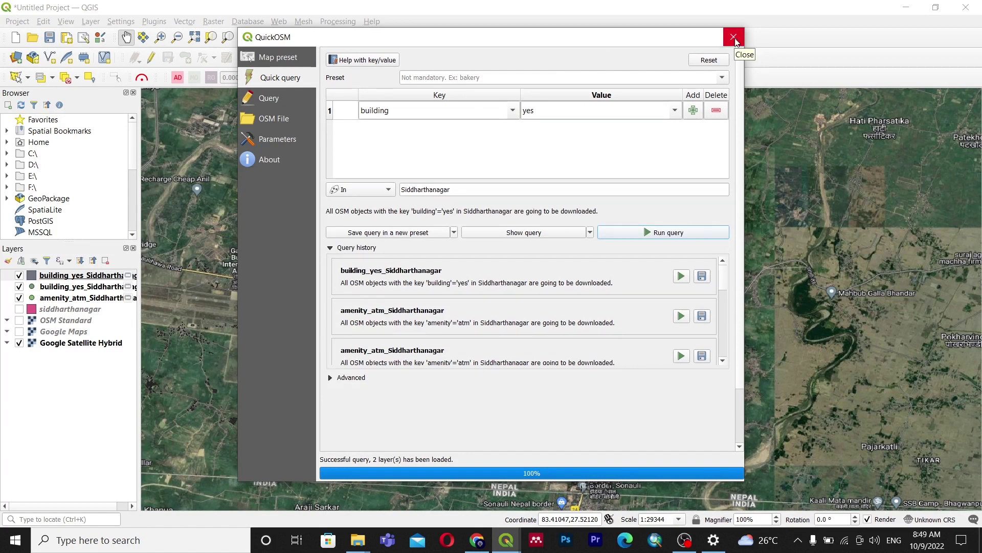
left_click(733, 37)
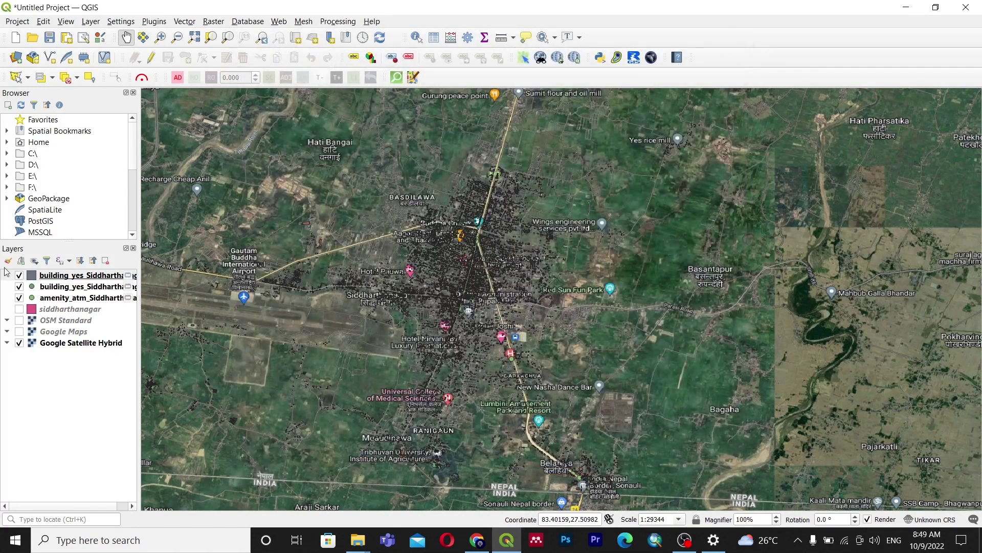
Hide the downloaded building_yes_Siddharthanagar point layer and remove it from the project.
left_click(19, 286)
left_click(62, 287)
right_click(62, 287)
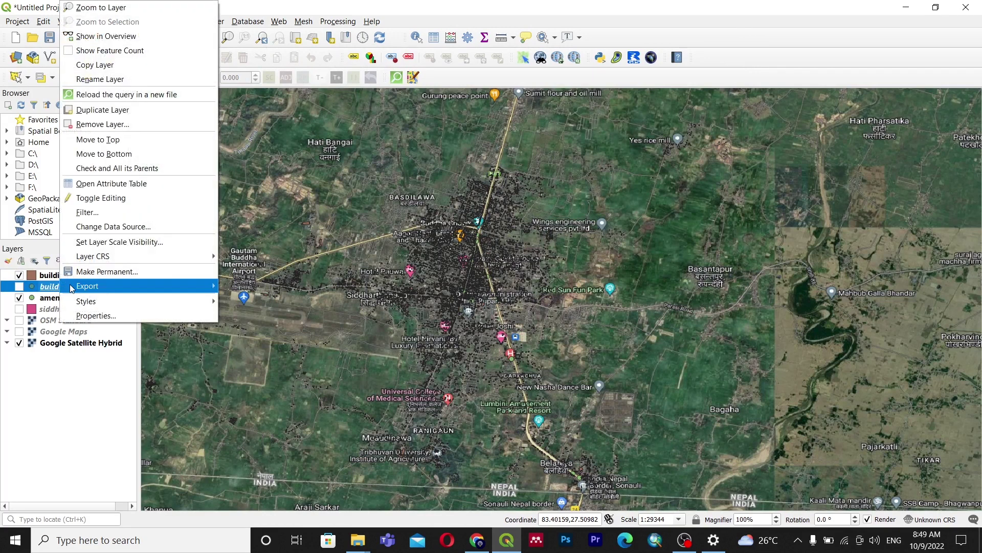
left_click(102, 124)
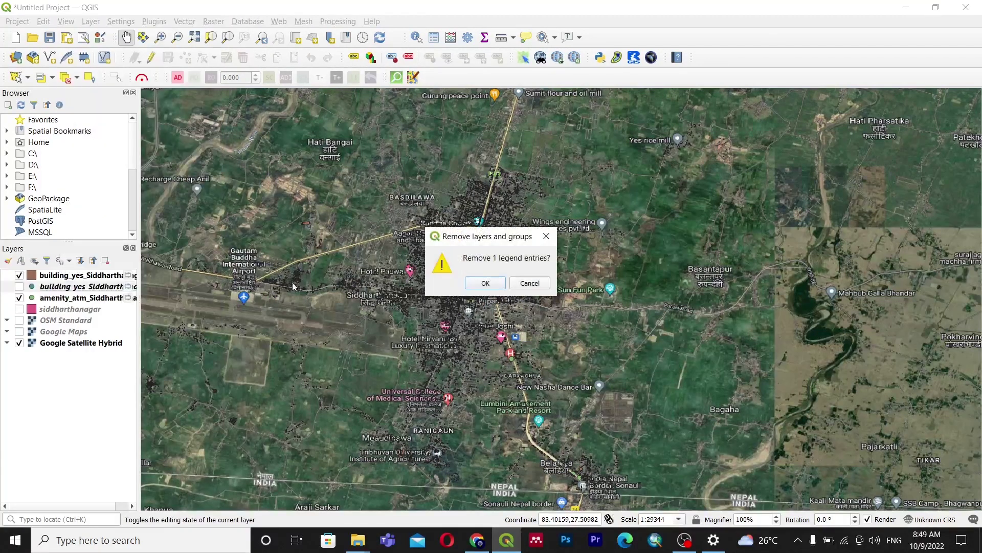
left_click(484, 282)
Examine the downloaded building footprints against the satellite imagery around Buddha Chowk and along the main highway.
scroll(581, 266, "up", 3)
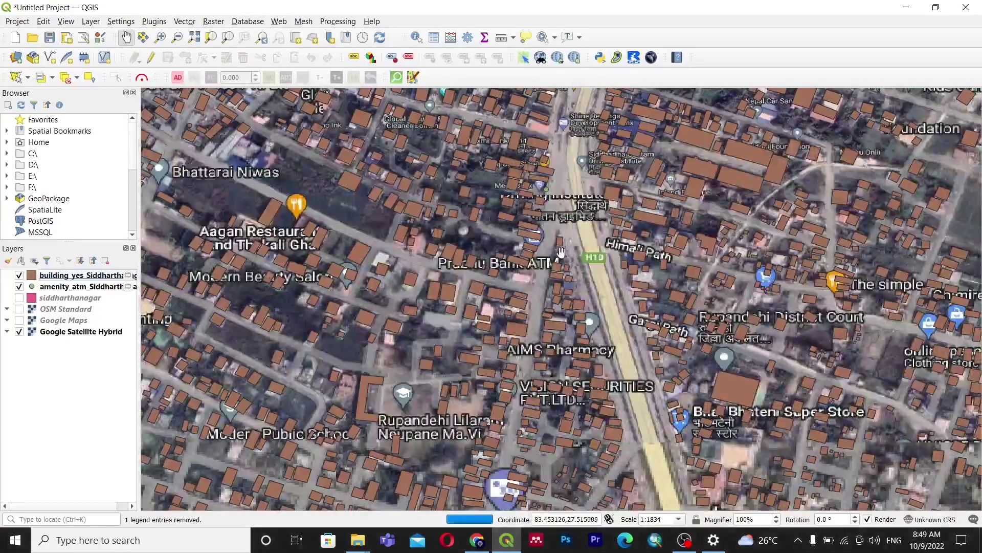
scroll(580, 266, "up", 2)
left_click_drag(570, 206, 537, 337)
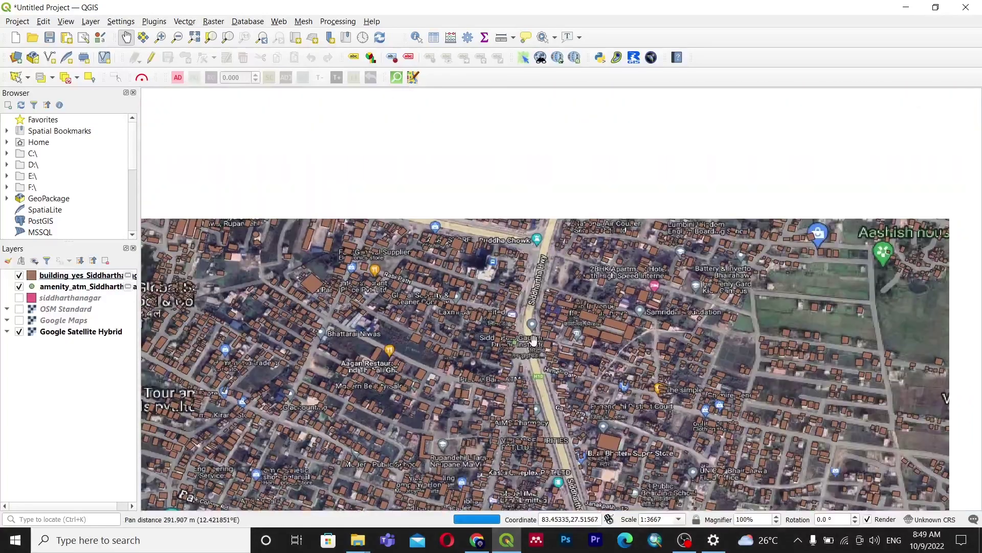
scroll(489, 270, "up", 1)
left_click_drag(489, 241, 481, 288)
scroll(481, 287, "down", 3)
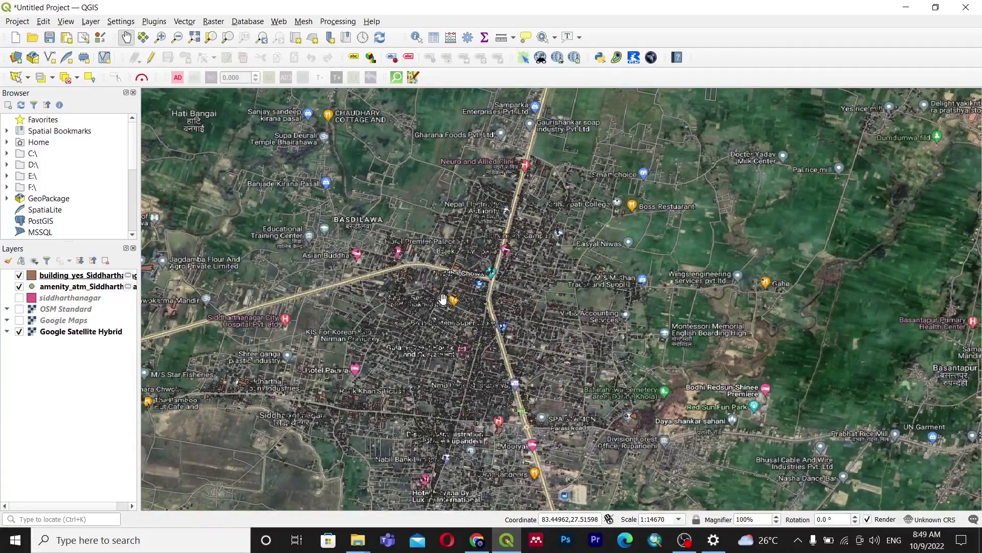
scroll(443, 299, "up", 1)
left_click_drag(522, 210, 503, 275)
scroll(502, 275, "up", 1)
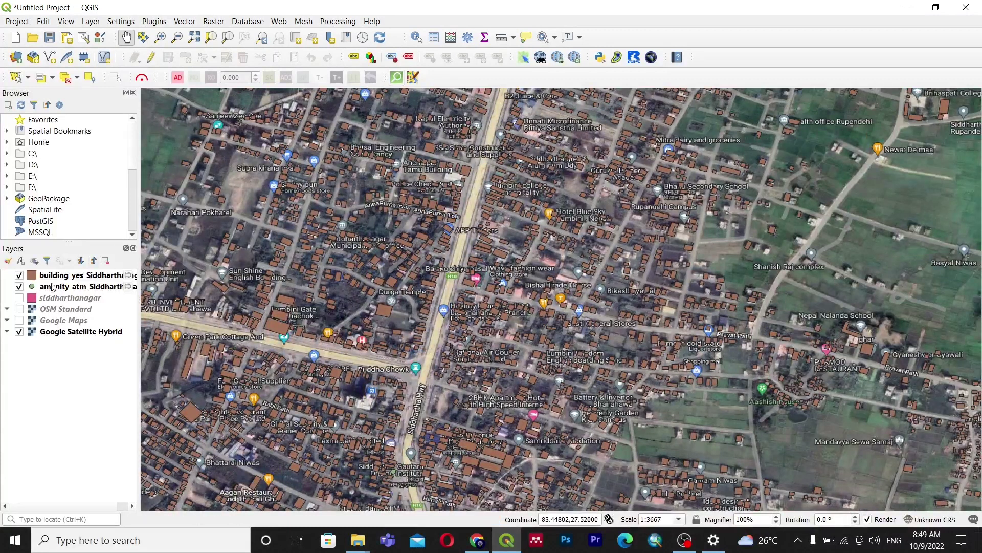
Show the siddharthanagar boundary layer and remove the building_yes_Siddharthanagar polygon layer from the project.
left_click(19, 297)
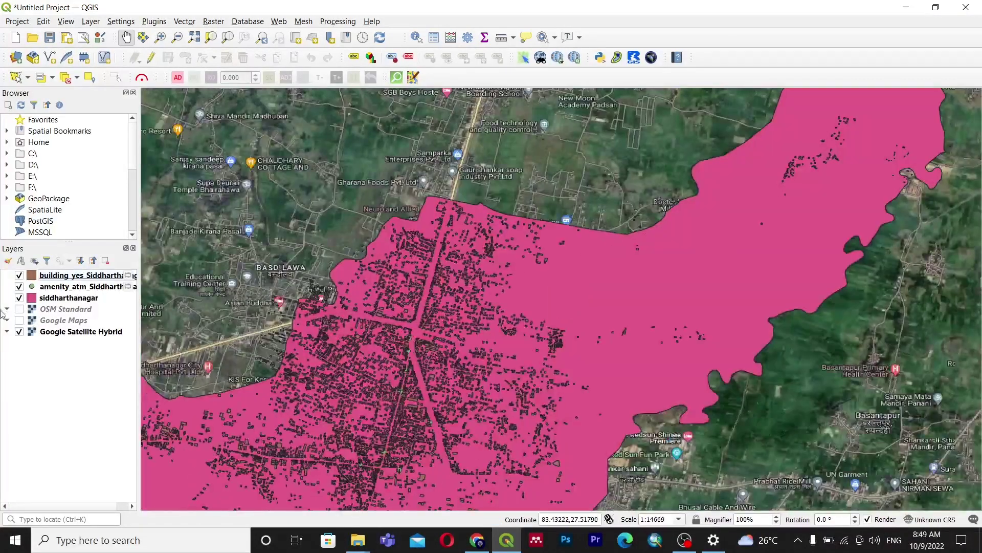
right_click(55, 276)
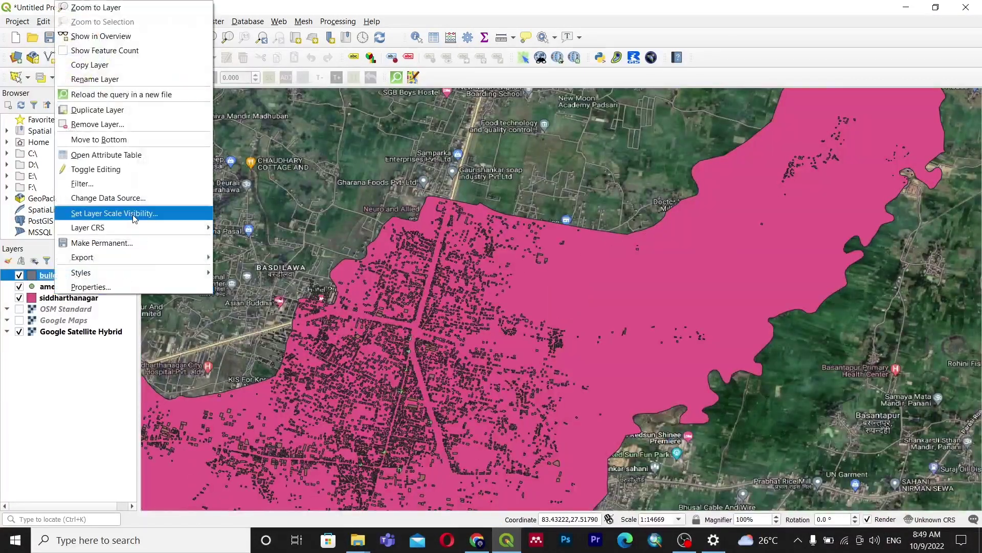
left_click(98, 125)
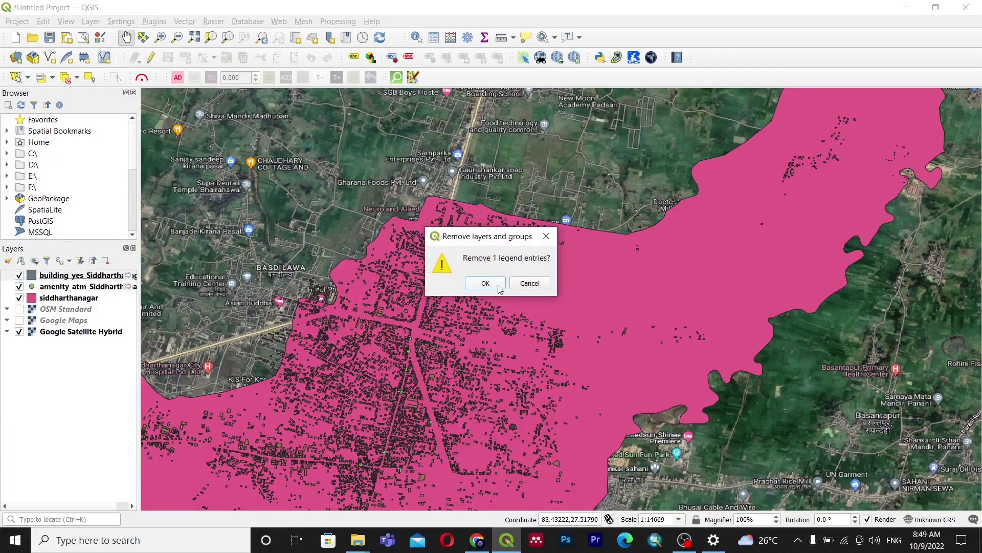
left_click(500, 290)
Set up a new QuickOSM quick query with the key building and the value yes.
left_click_drag(465, 351, 459, 237)
scroll(454, 246, "down", 1)
left_click_drag(413, 270, 523, 256)
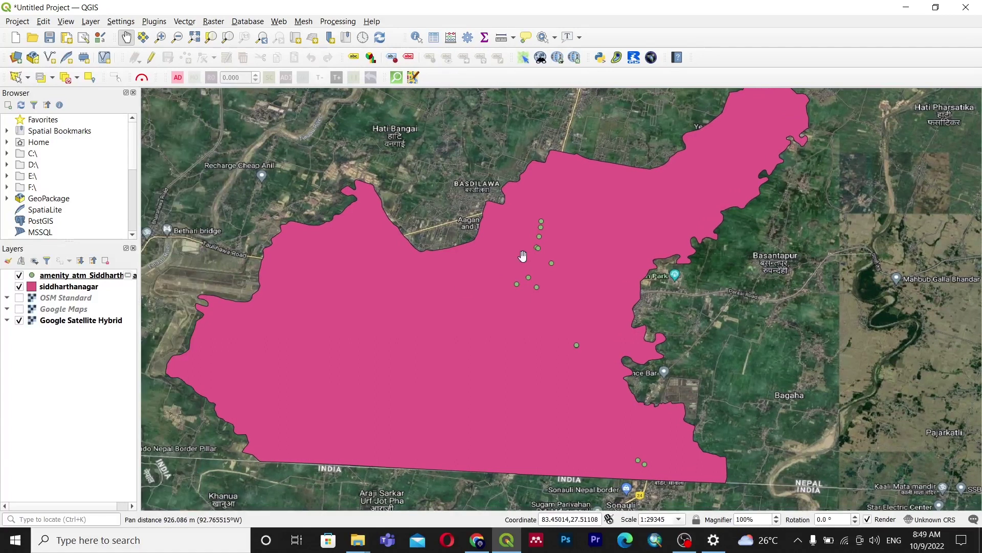
scroll(523, 256, "down", 1)
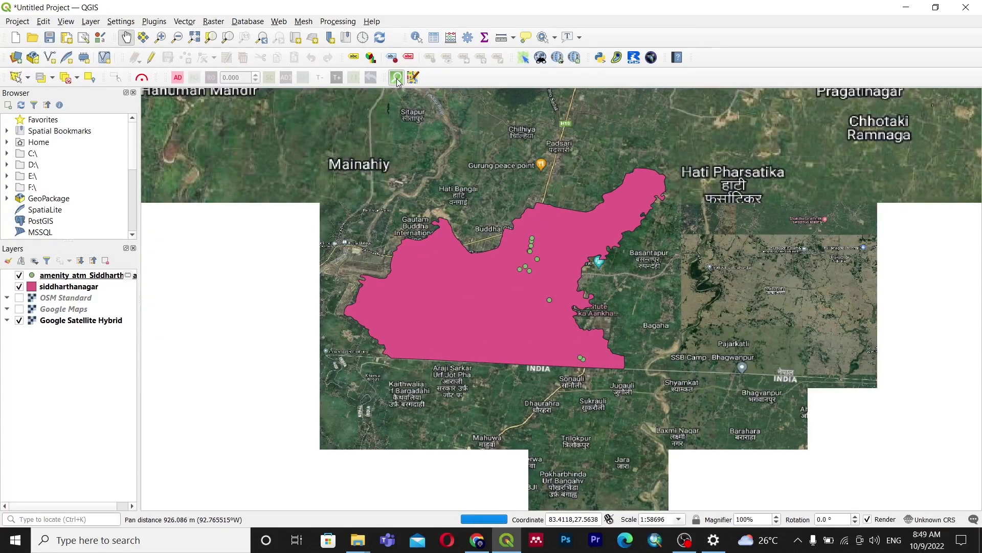
left_click(397, 79)
left_click(403, 115)
type("building")
left_click(394, 130)
left_click(541, 116)
type("yes")
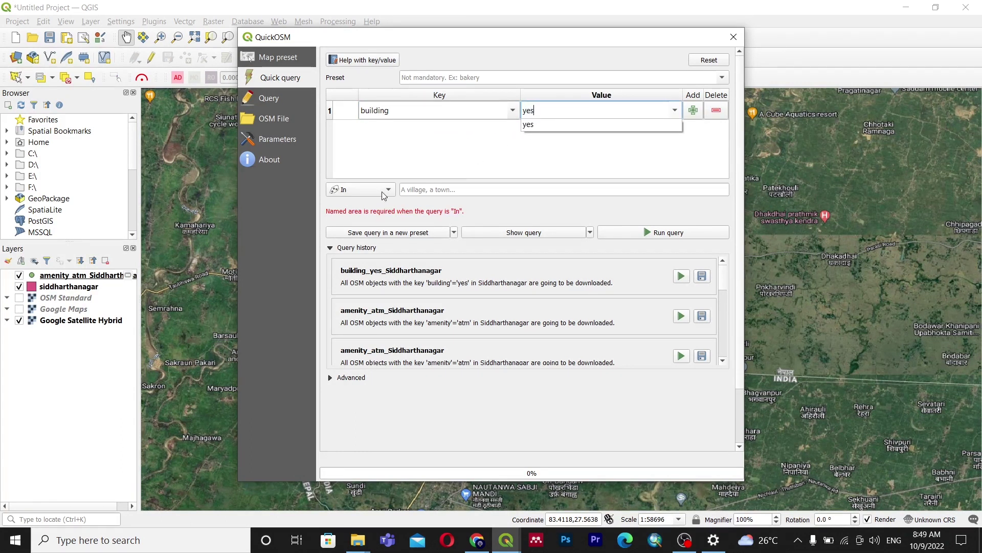
Limit the building query to the layer extent of siddharthanagar, run it and close QuickOSM.
left_click(383, 194)
left_click(366, 226)
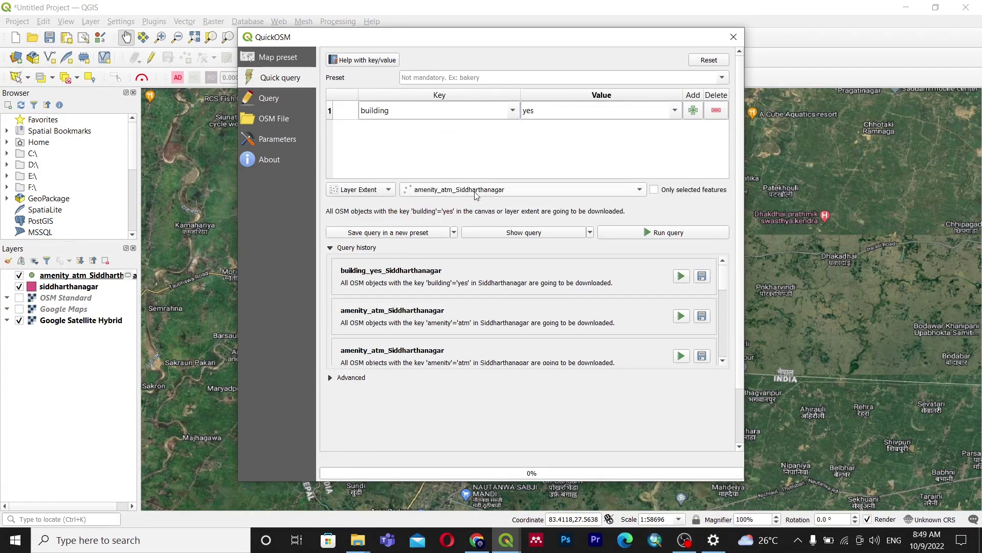
left_click(477, 193)
left_click(452, 239)
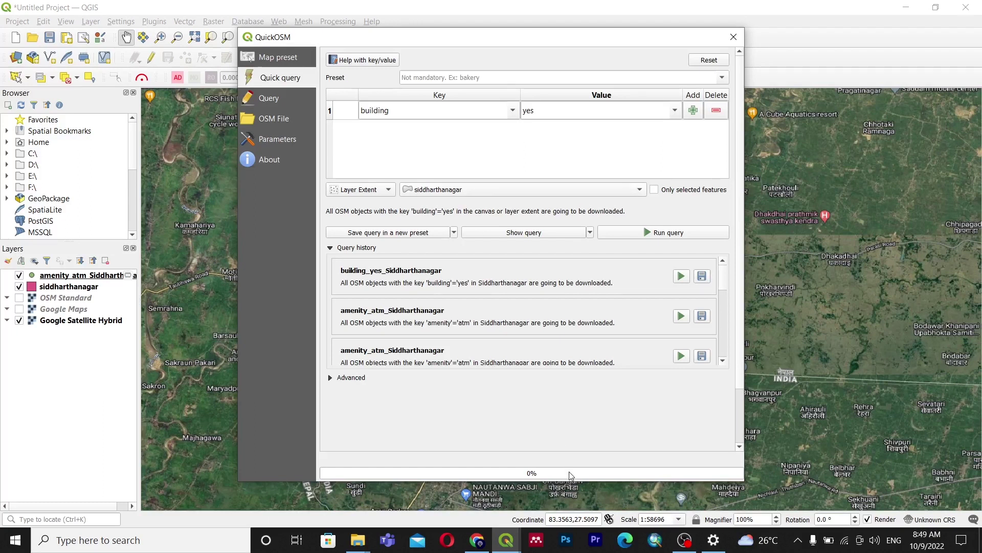
left_click(653, 234)
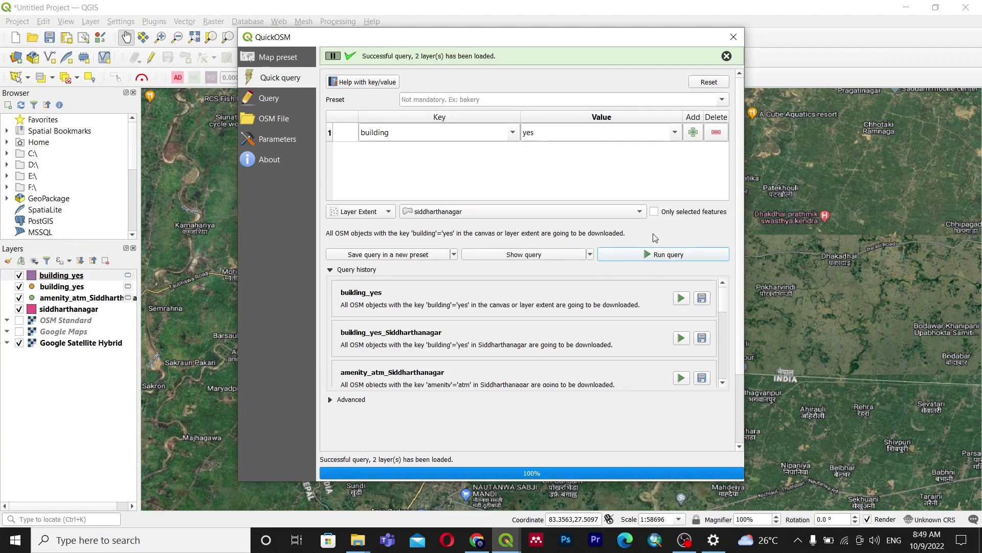
left_click(734, 37)
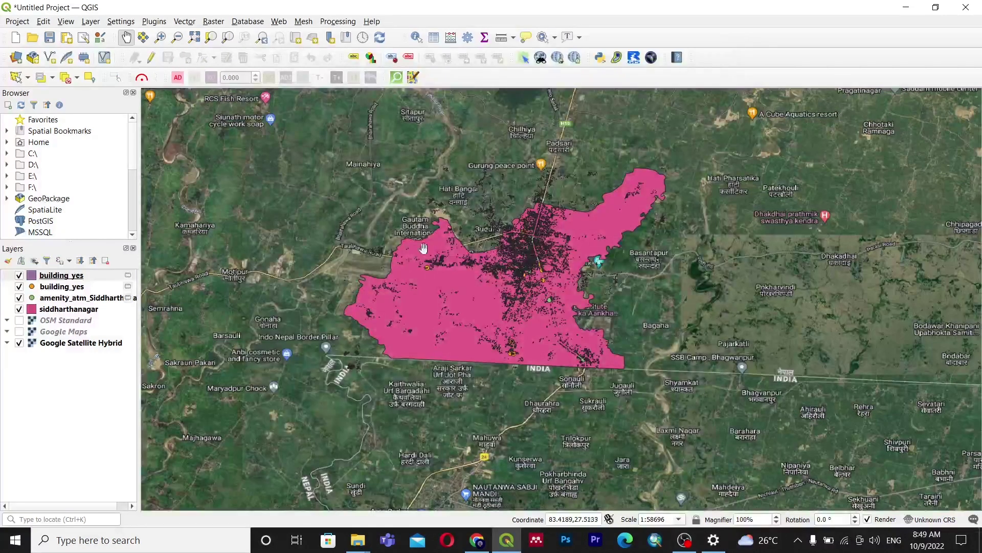
Examine how the downloaded buildings are distributed within and around the siddharthanagar boundary polygon.
scroll(536, 266, "up", 3)
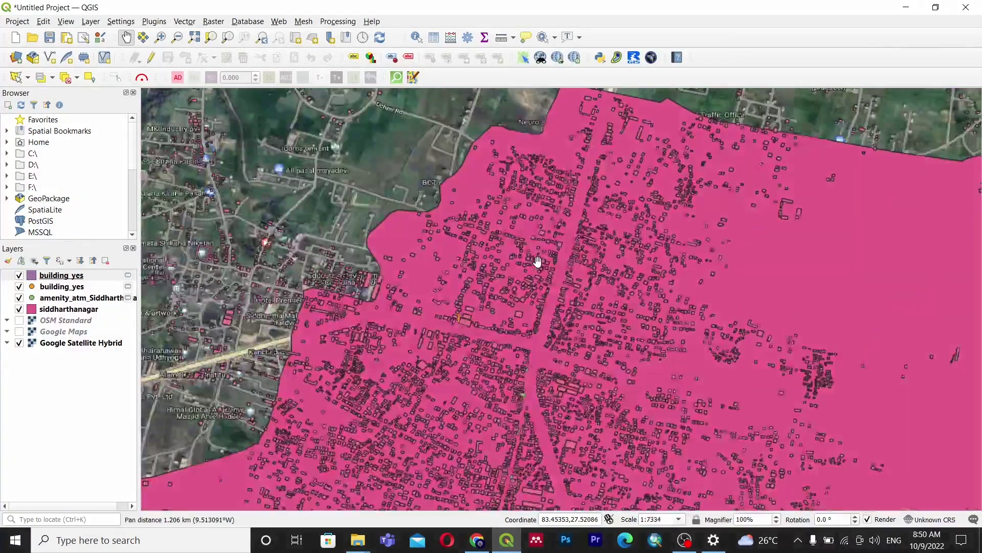
mouse_move(537, 261)
left_mouse_down()
mouse_move(487, 291)
mouse_move(522, 259)
left_mouse_up()
scroll(522, 259, "down", 1)
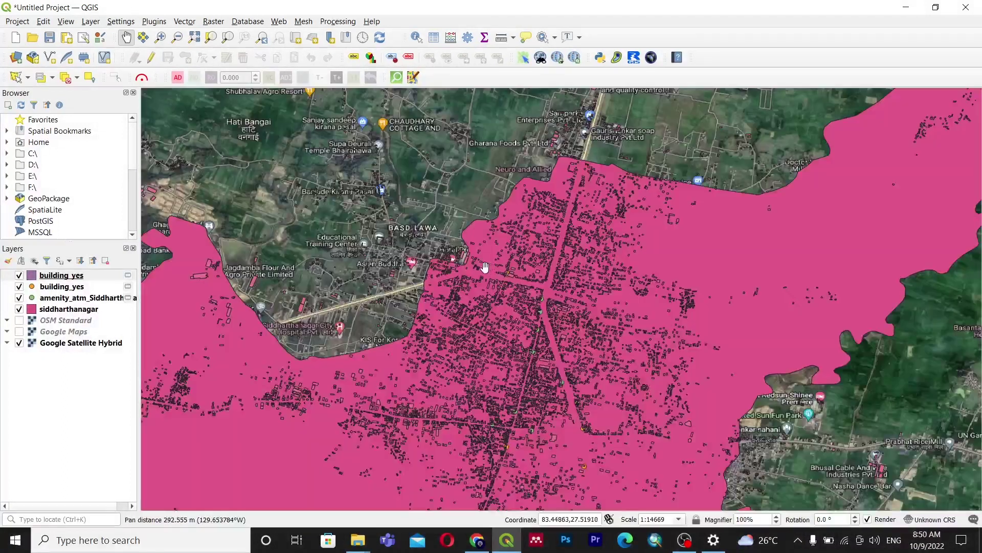
scroll(476, 259, "down", 1)
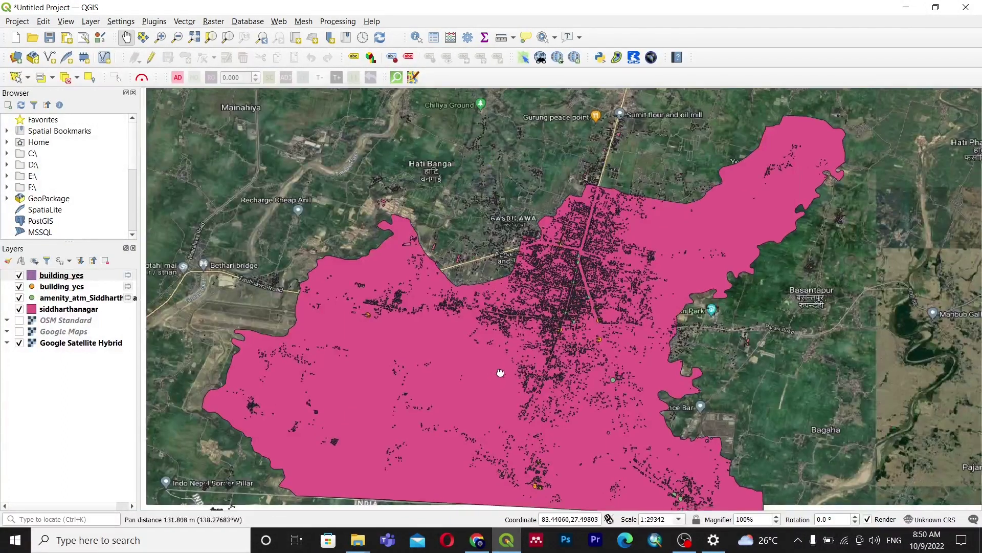
left_click_drag(502, 377, 512, 336)
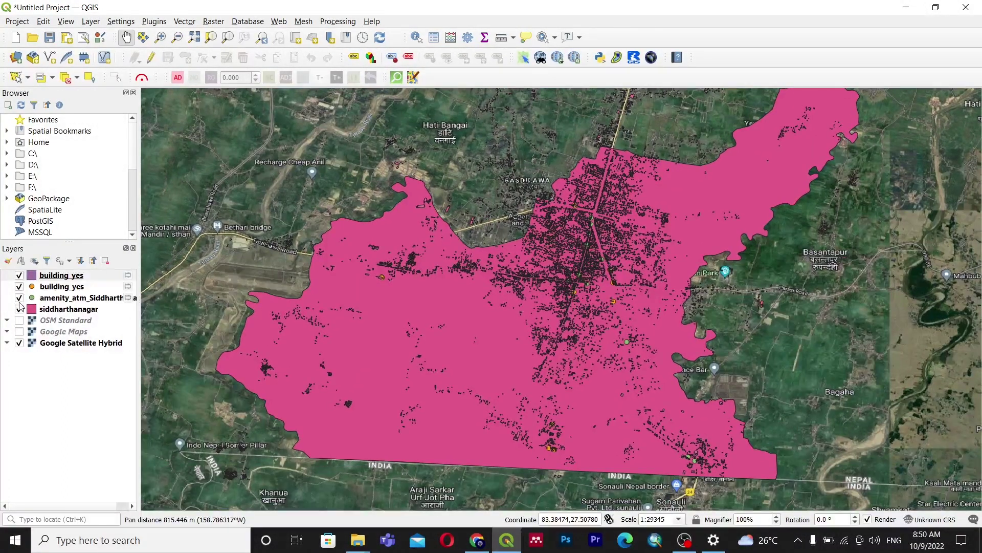
scroll(573, 174, "down", 1)
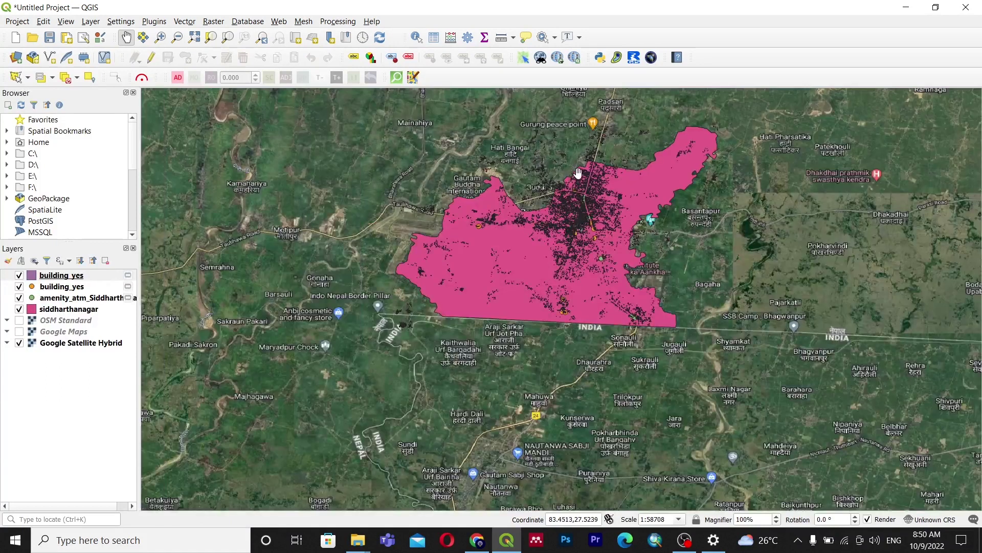
left_click_drag(573, 176, 524, 247)
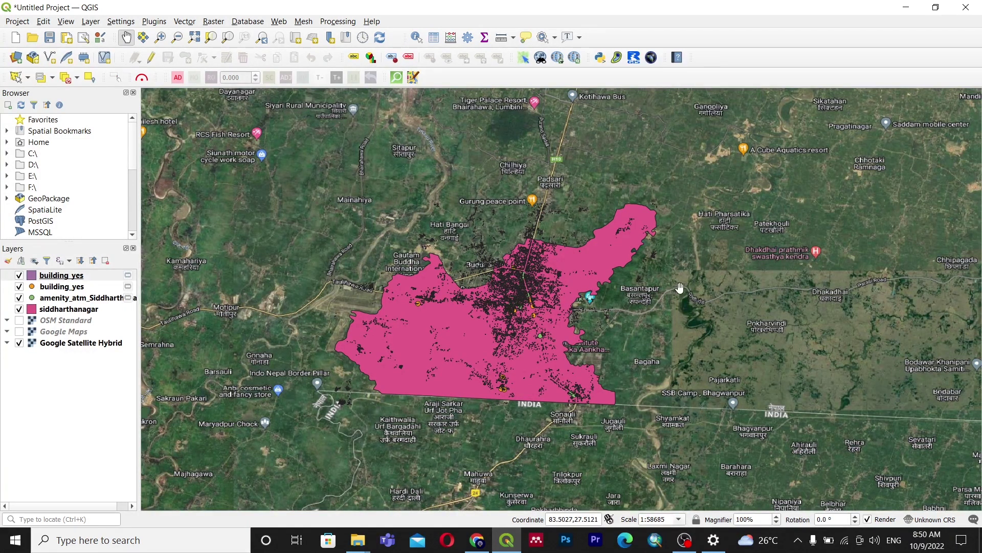
Inspect the northern edge of the boundary and the notch near the city hospital for buildings lying outside the polygon.
scroll(547, 174, "up", 1)
scroll(723, 229, "up", 1)
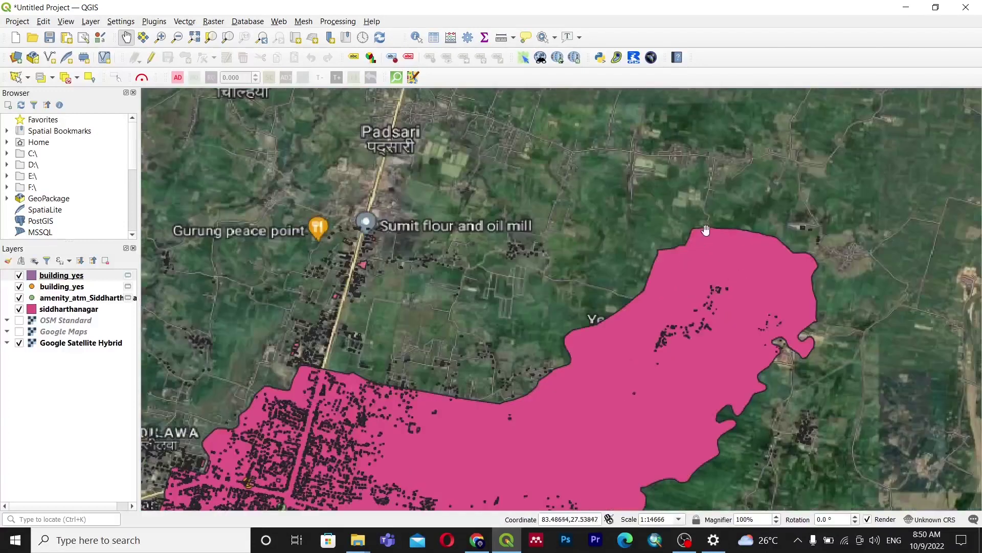
scroll(724, 229, "up", 1)
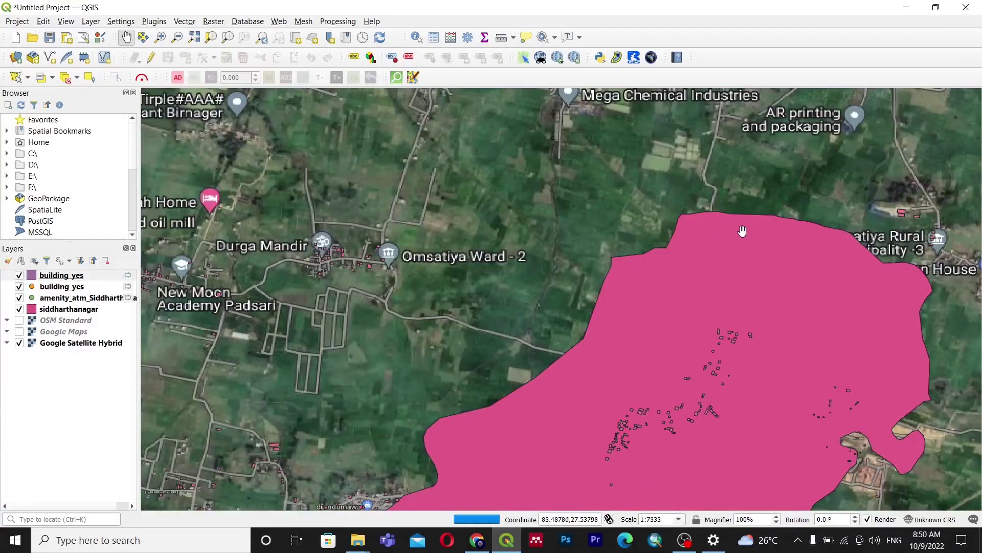
left_click_drag(283, 240, 551, 268)
scroll(551, 269, "down", 2)
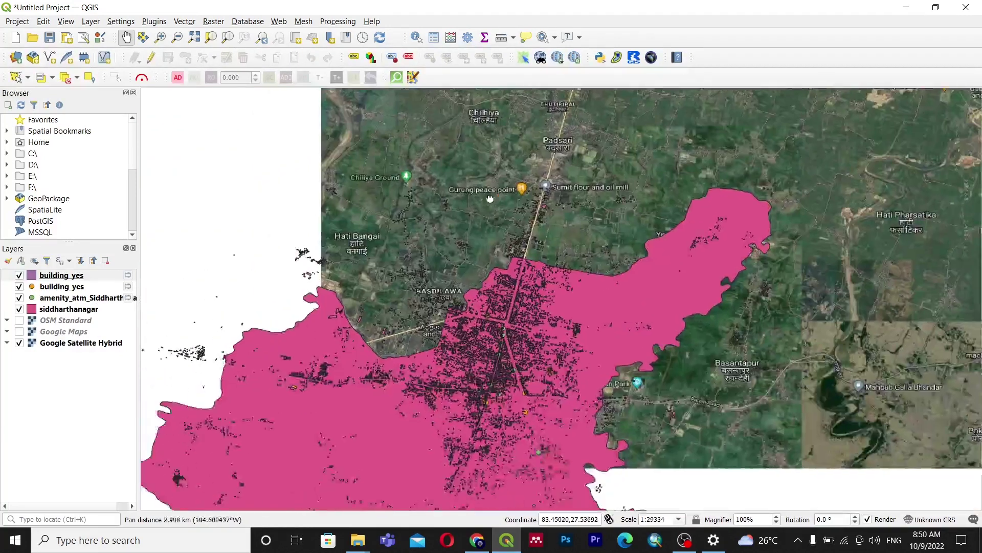
left_click_drag(451, 391, 551, 295)
scroll(550, 295, "down", 1)
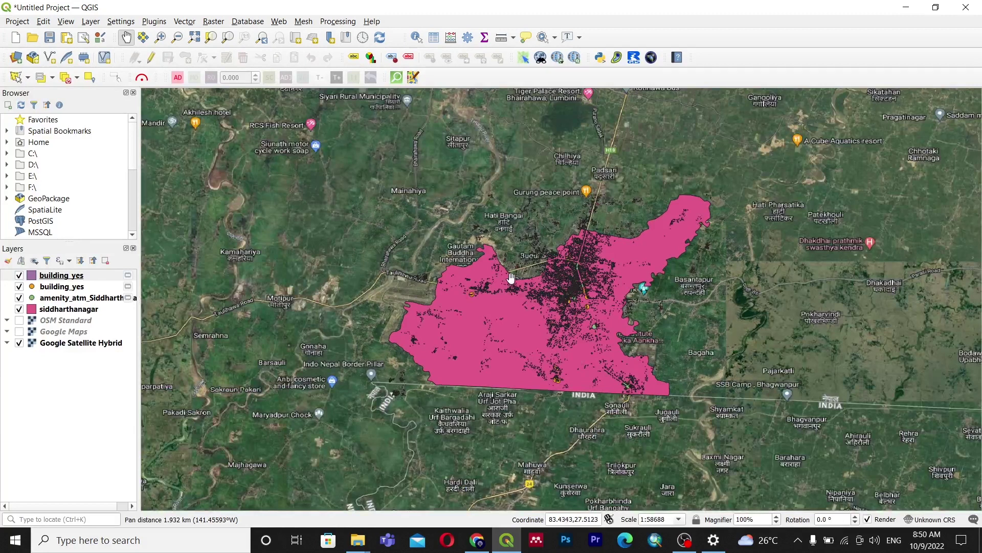
scroll(550, 295, "up", 4)
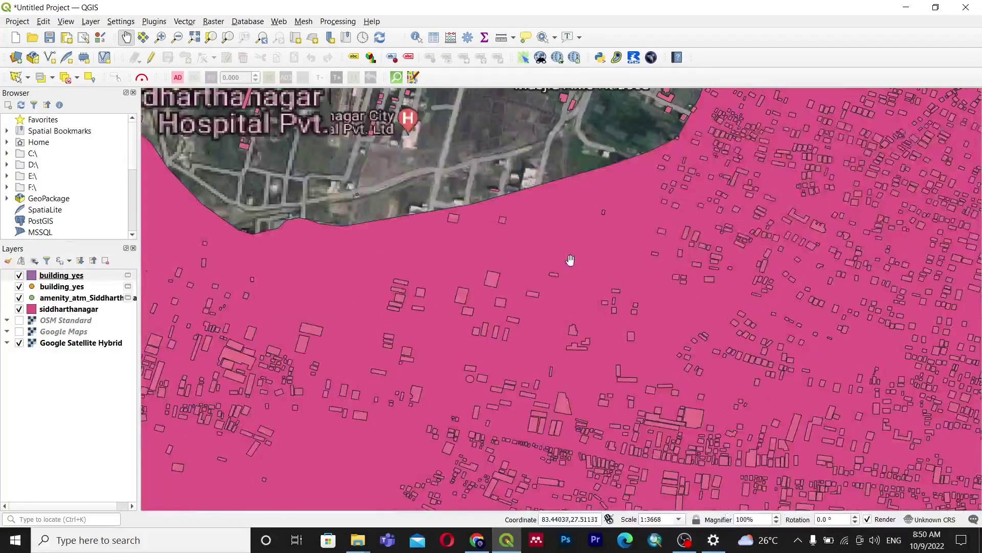
left_click_drag(522, 193, 576, 276)
scroll(576, 277, "down", 3)
left_click_drag(599, 341, 525, 312)
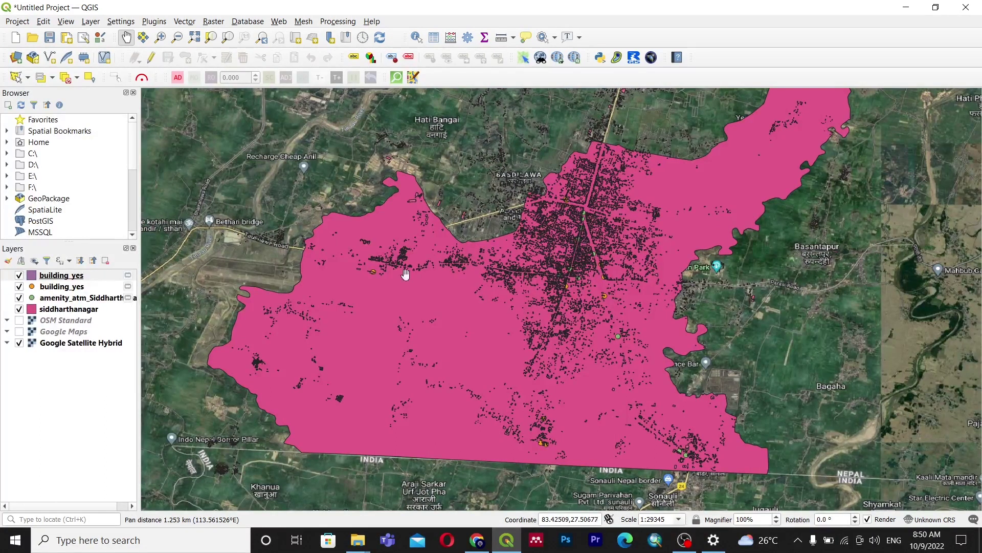
Remove both building_yes layers from the project.
right_click(70, 276)
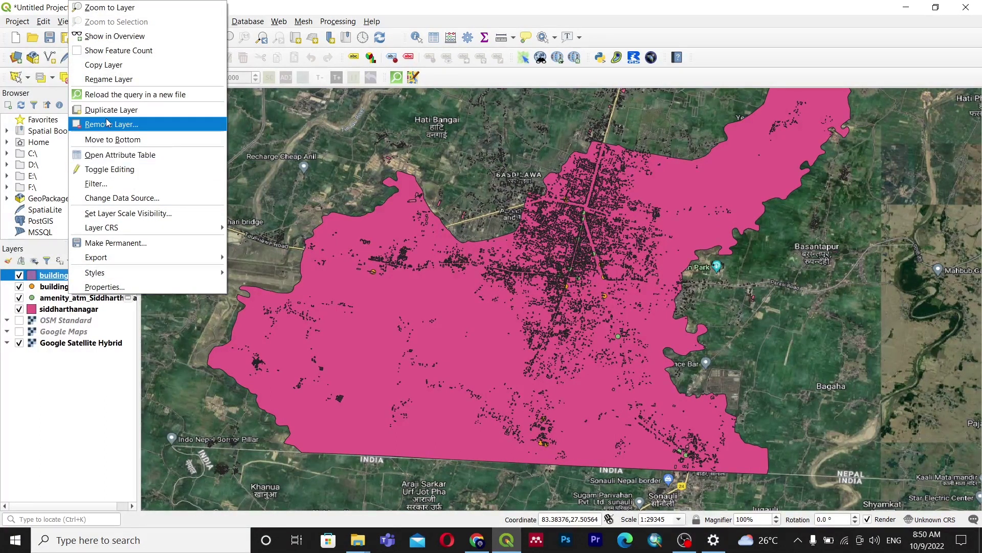
left_click(106, 125)
left_click(484, 283)
right_click(46, 275)
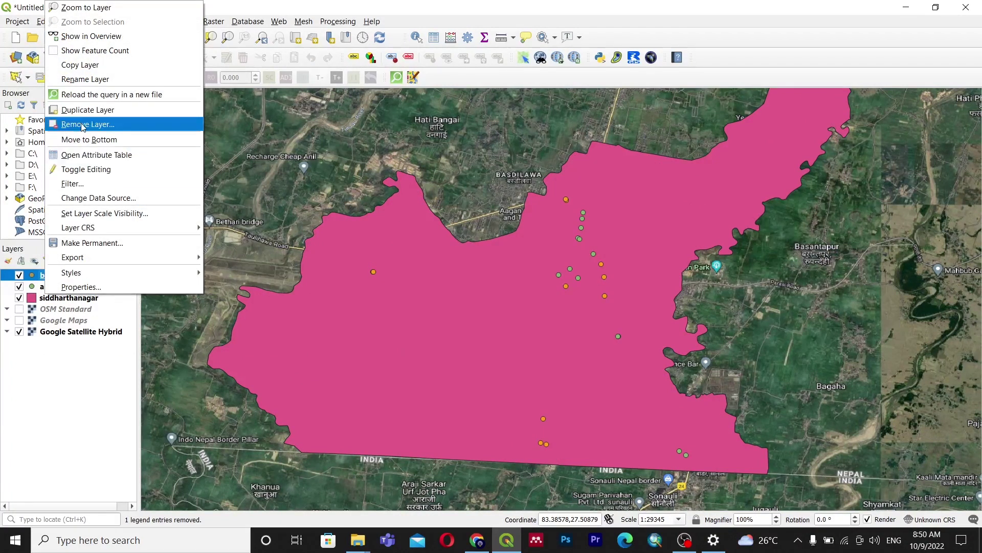
left_click(82, 125)
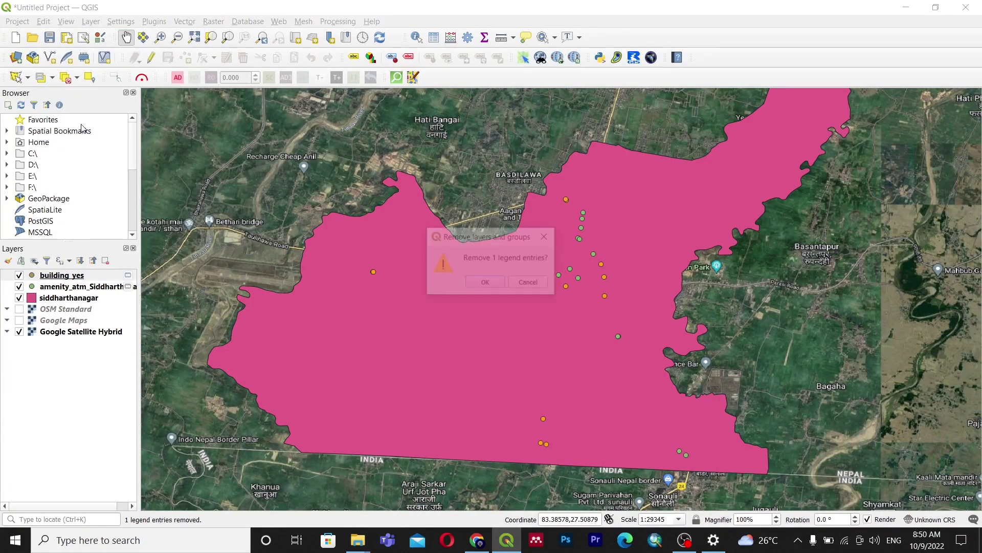
left_click(484, 283)
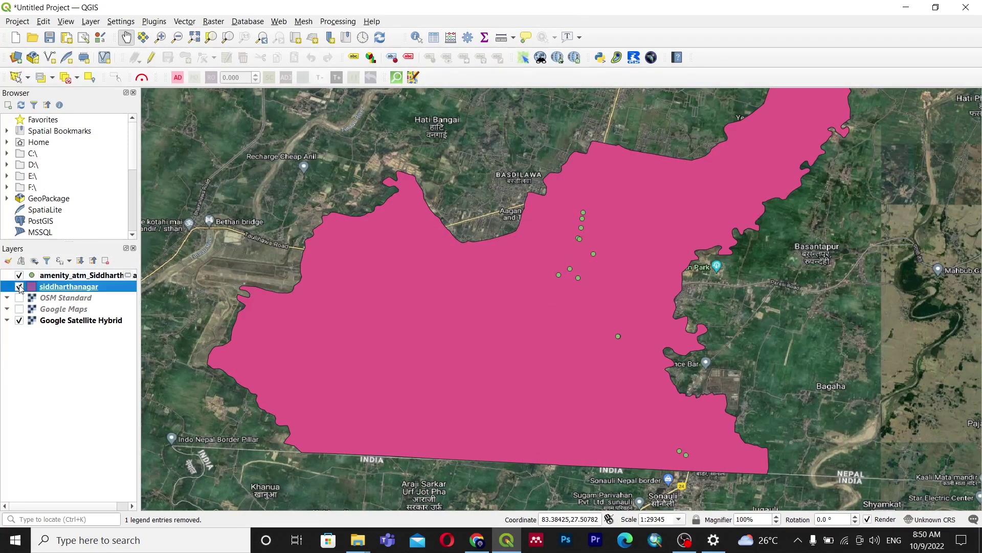
Hide the siddharthanagar polygon and the amenity_atm layer so only the Google Satellite Hybrid basemap is displayed.
left_click(19, 286)
left_click_drag(571, 233, 375, 292)
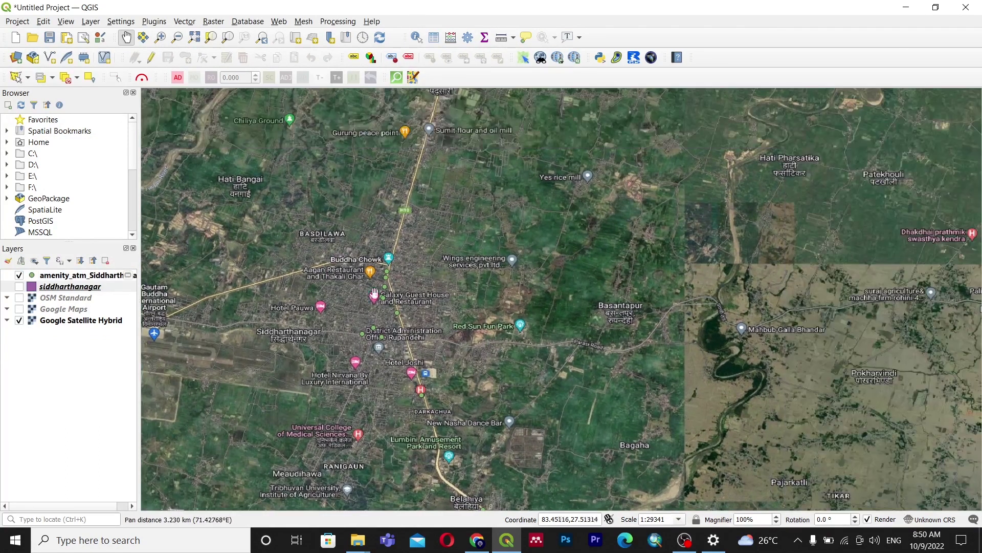
scroll(370, 266, "up", 1)
left_click(19, 276)
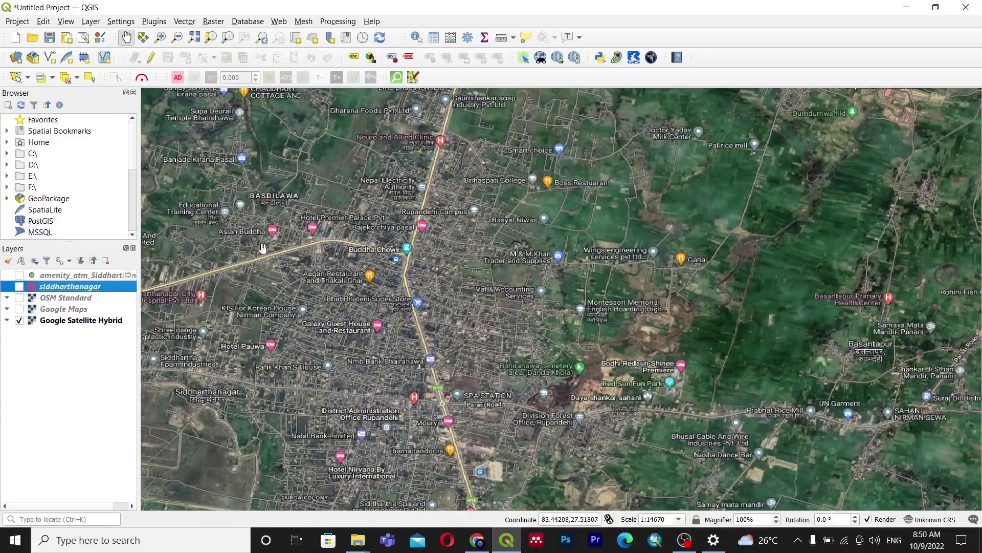
scroll(420, 258, "up", 1)
left_click_drag(420, 258, 558, 257)
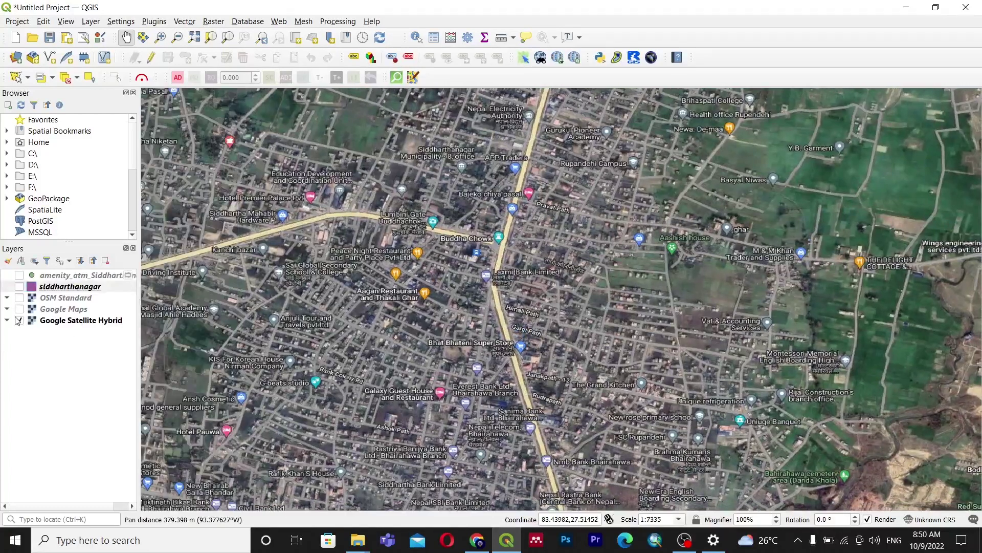
Switch the basemap from Google Satellite Hybrid to OSM Standard and zoom in on the Durga Temple building near Buddha Chok.
left_click(18, 320)
left_click(19, 297)
scroll(507, 252, "up", 1)
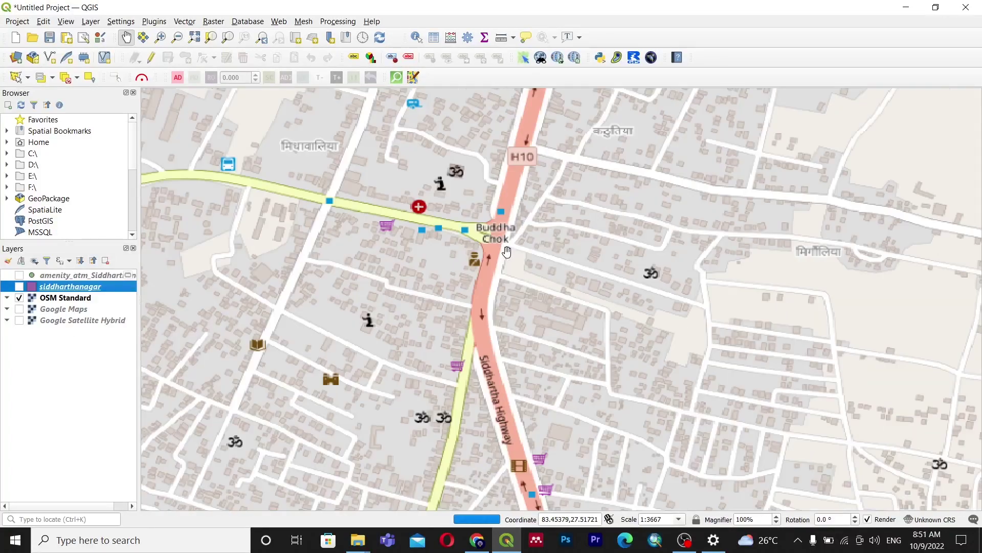
scroll(507, 252, "up", 1)
scroll(317, 210, "up", 1)
left_click_drag(315, 117, 489, 428)
scroll(473, 256, "up", 1)
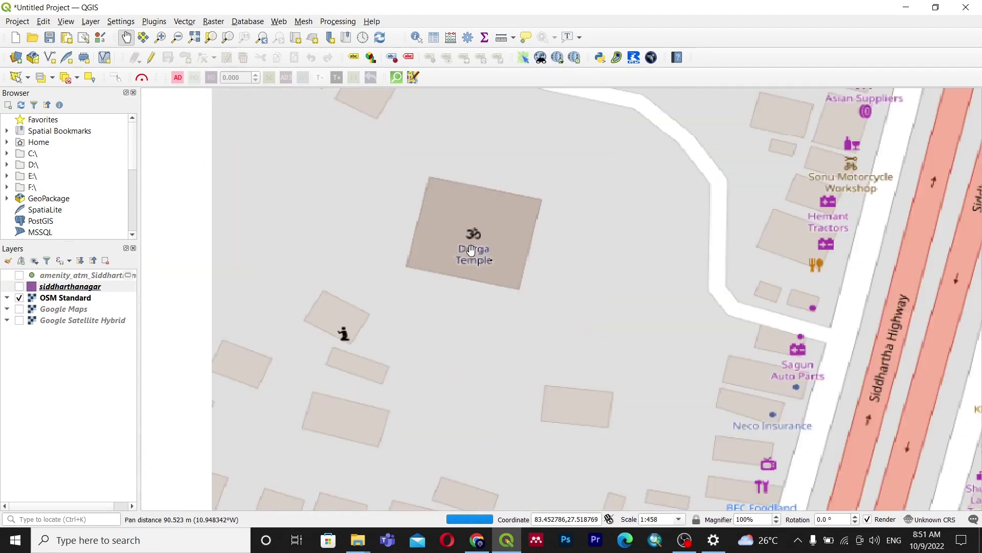
left_click_drag(492, 227, 518, 320)
scroll(478, 345, "up", 1)
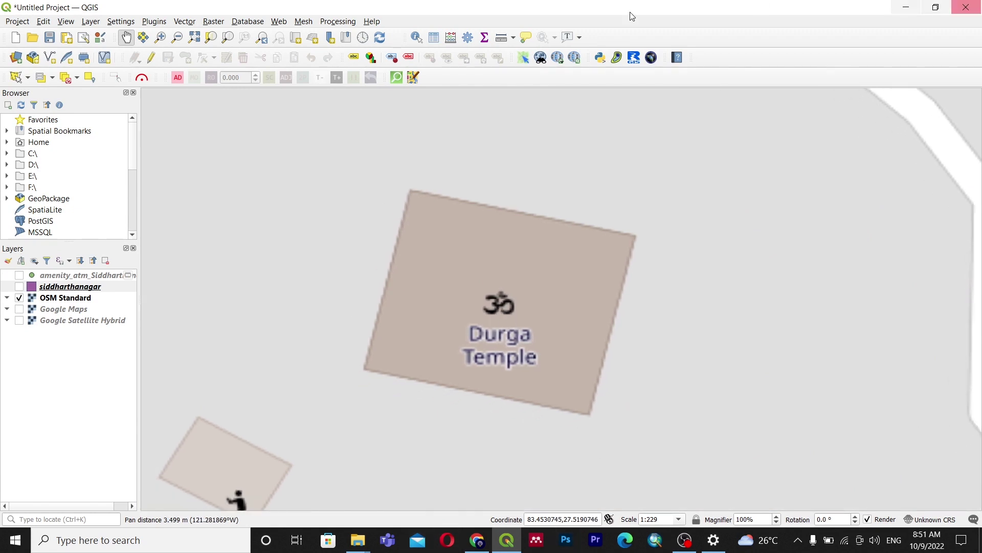
Search the installed plugins for osmi, reinstall the OSMInfo plugin and close the plugin manager.
left_click(163, 22)
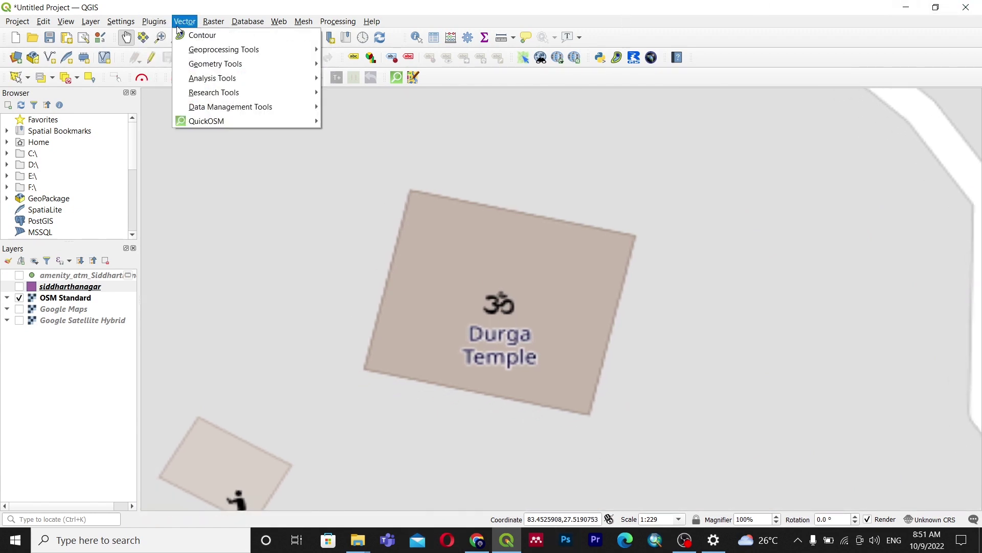
left_click(156, 37)
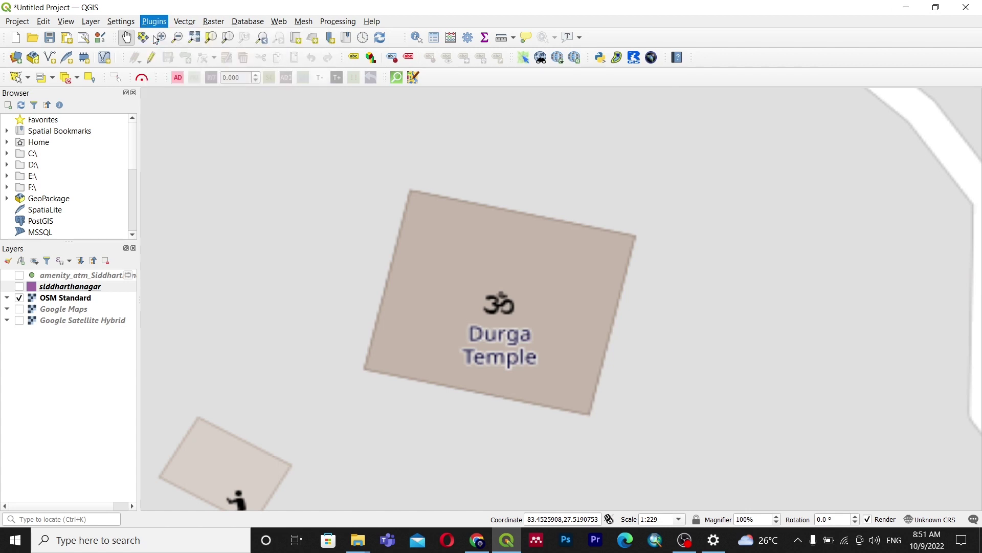
left_click(294, 169)
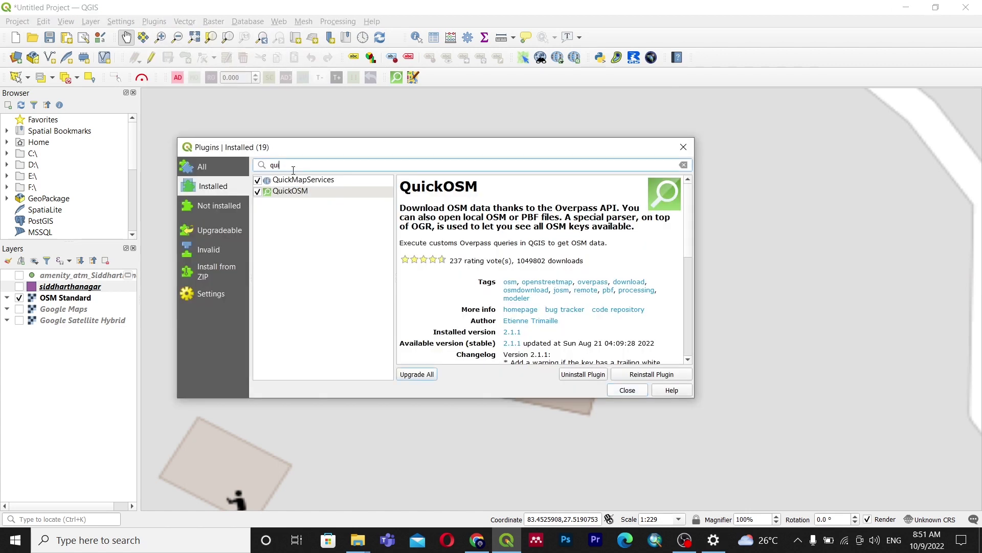
key("BackSpace")
key("BackSpace")
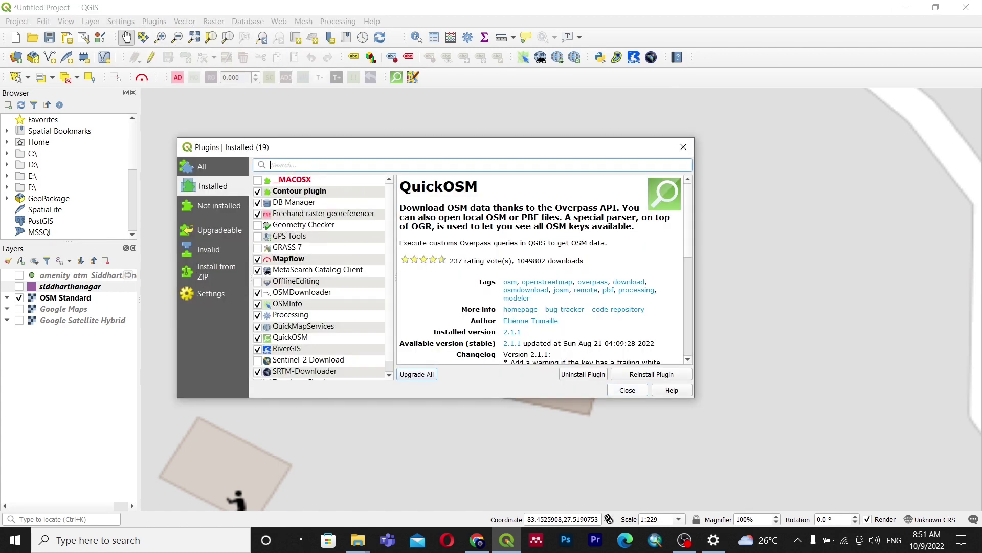
type("osmi")
left_click(309, 185)
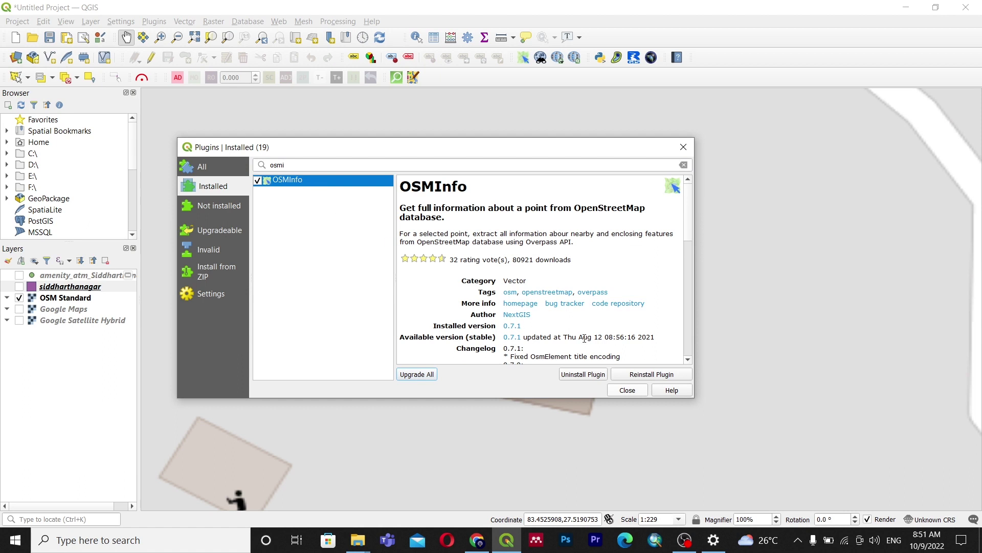
left_click(661, 376)
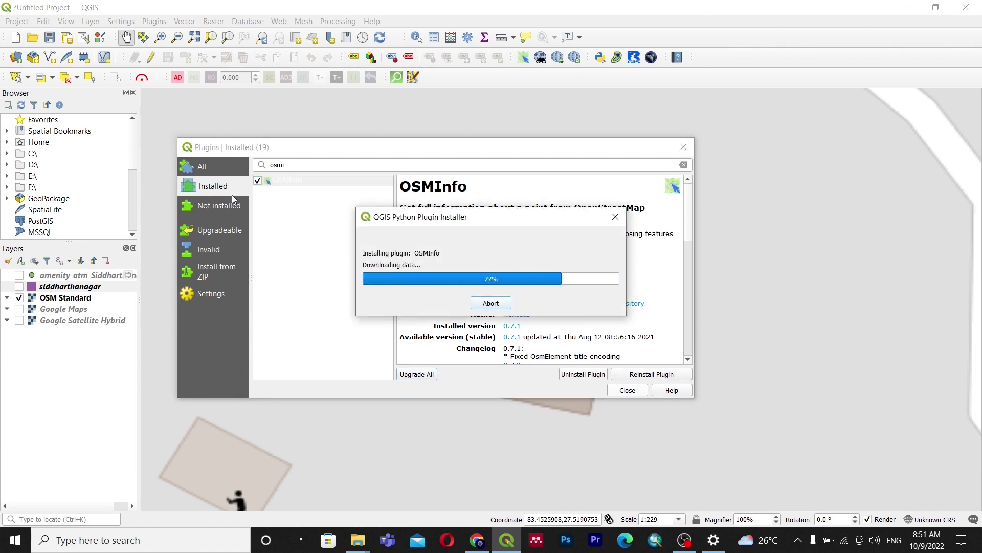
left_click(627, 390)
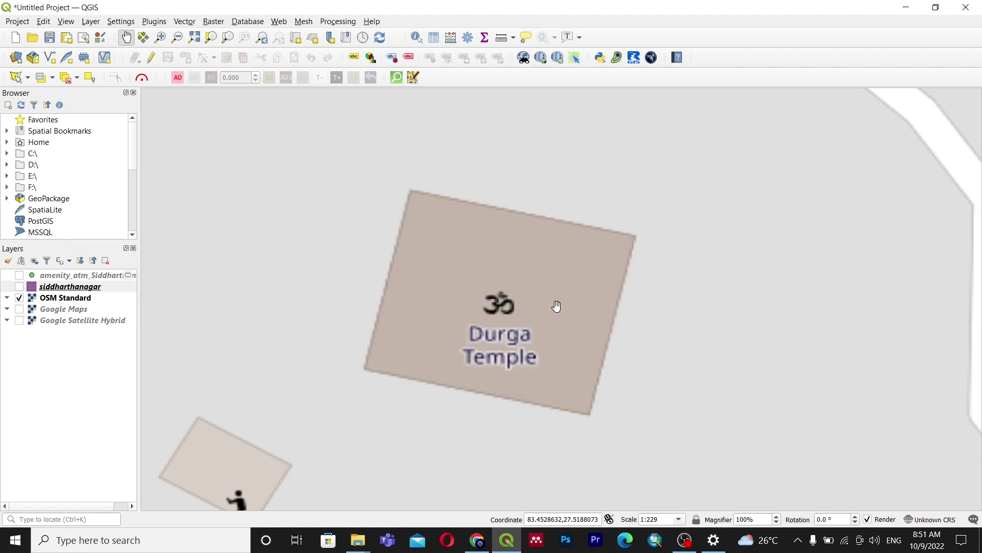
Query the Durga Temple building with OSMInfo and highlight its footprint from the nearby features.
left_click(575, 59)
left_click(454, 292)
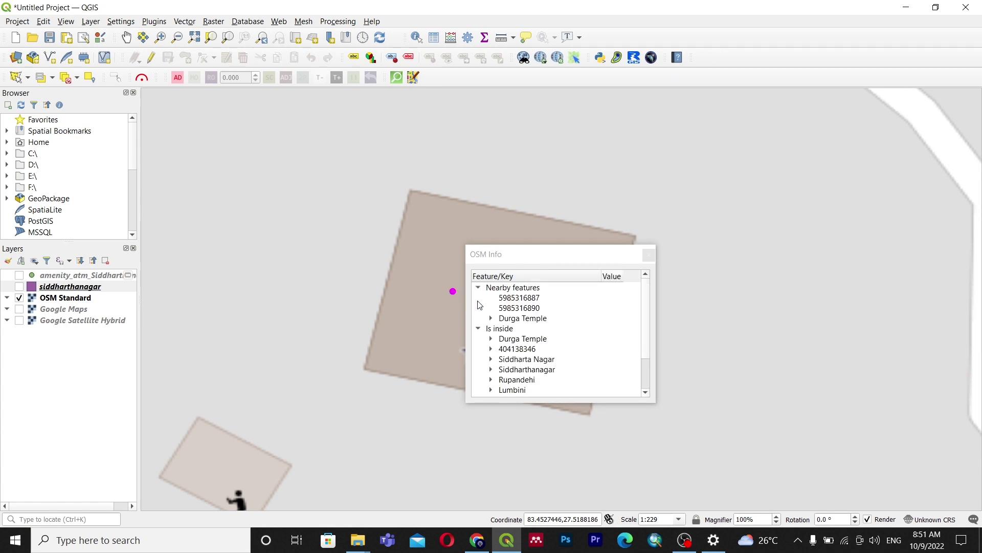
left_click_drag(521, 258, 714, 181)
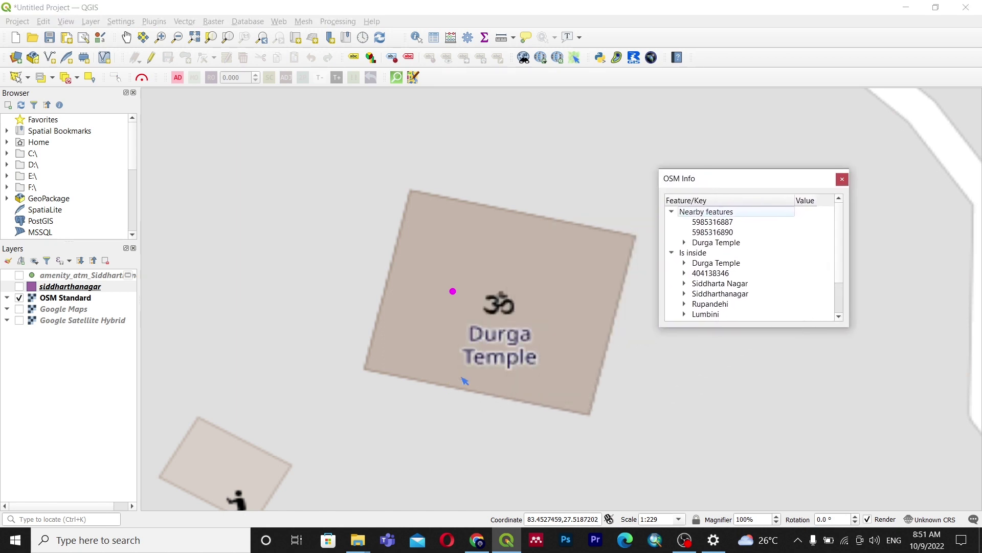
left_click(701, 243)
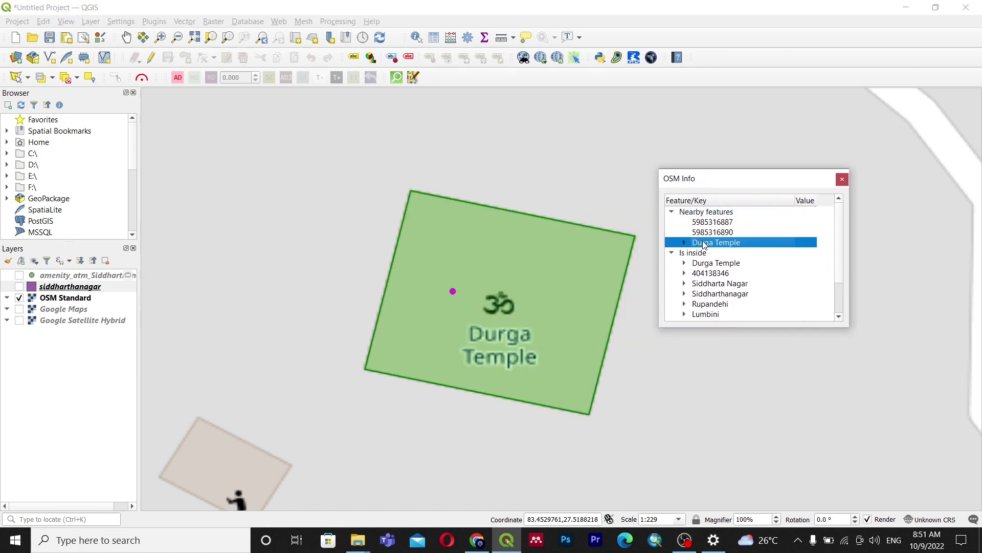
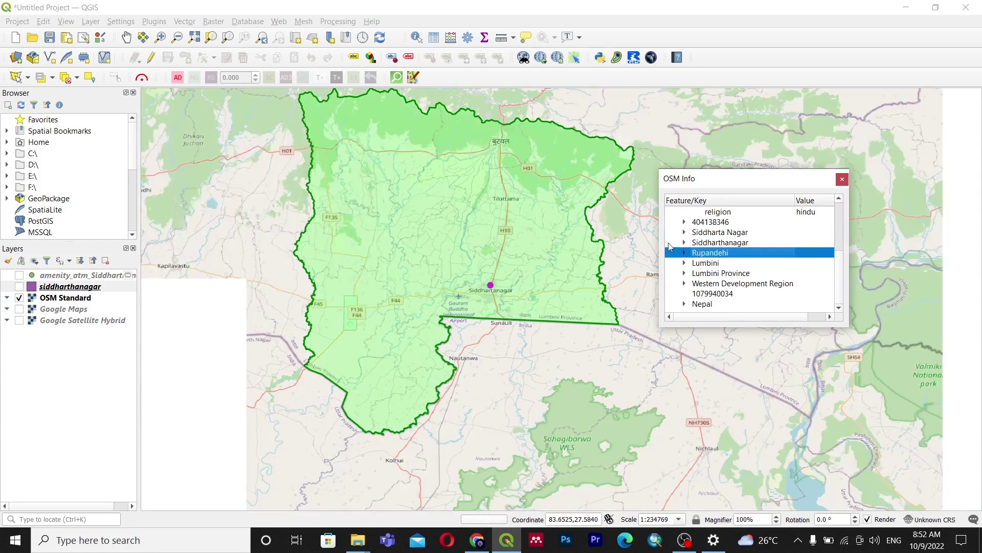
Save the Rupandehi boundary from the OSM Info results as a temporary layer.
right_click(715, 256)
key("Escape")
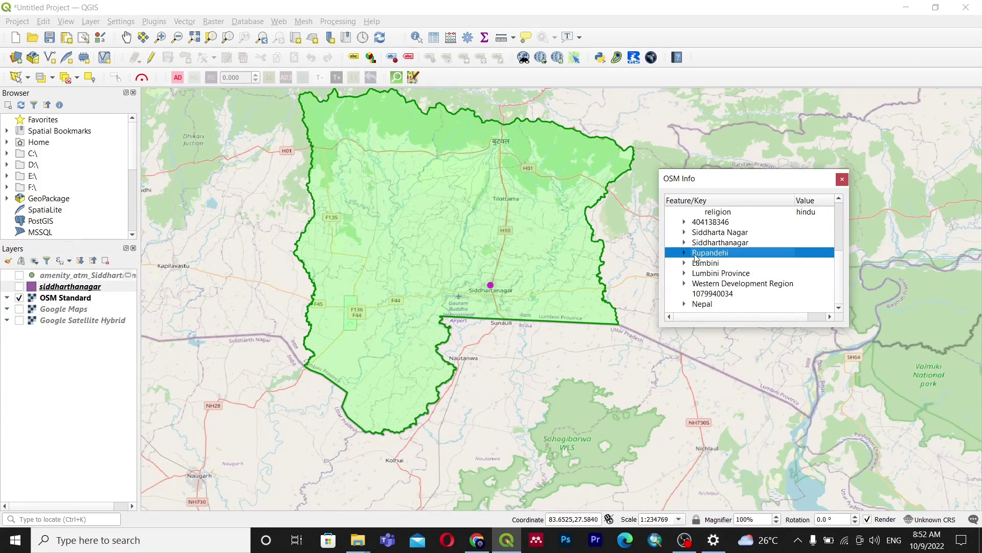
right_click(700, 257)
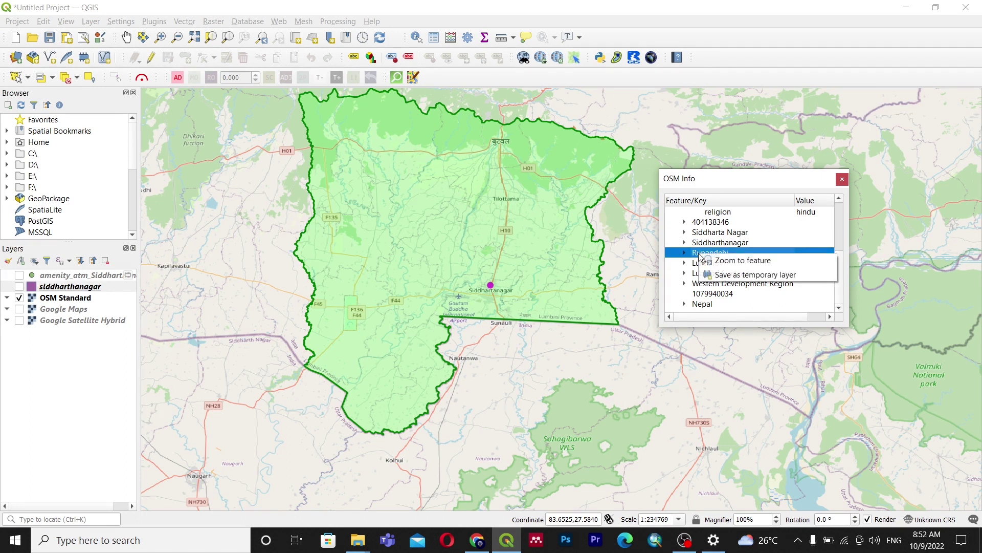
left_click(752, 275)
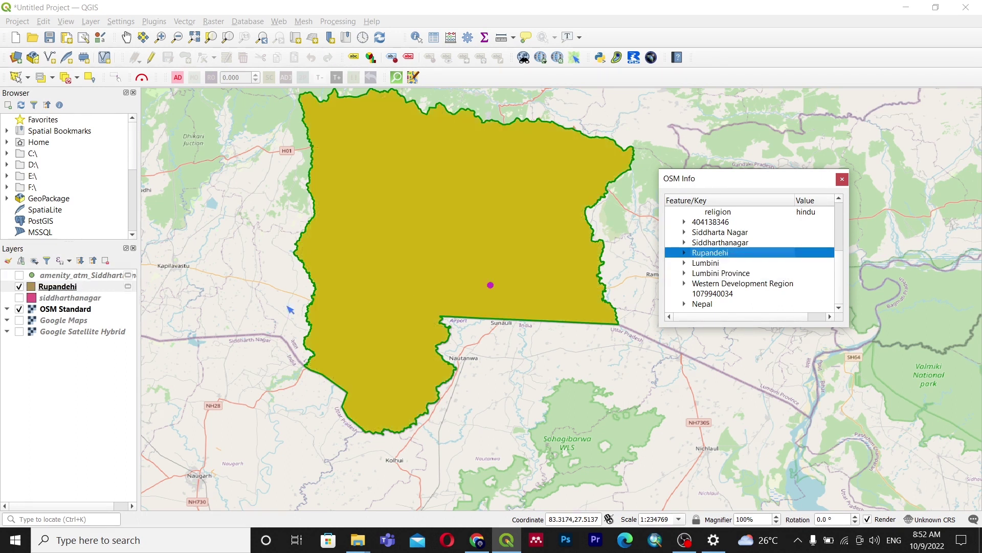
Make the temporary Rupandehi layer permanent as an ESRI Shapefile named rupandehi in the Data folder, overwriting the existing file.
left_click(66, 289)
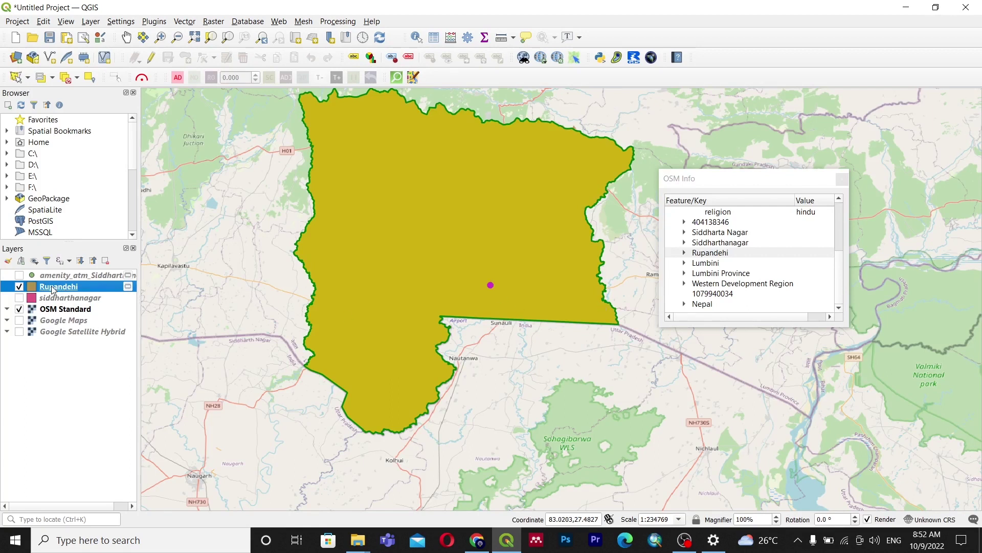
right_click(52, 290)
left_click(97, 244)
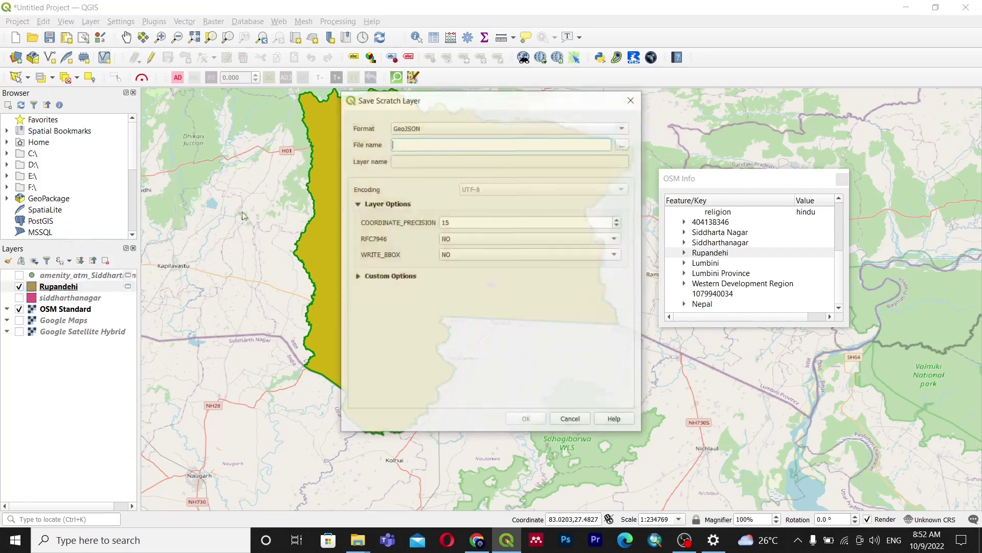
left_click(622, 129)
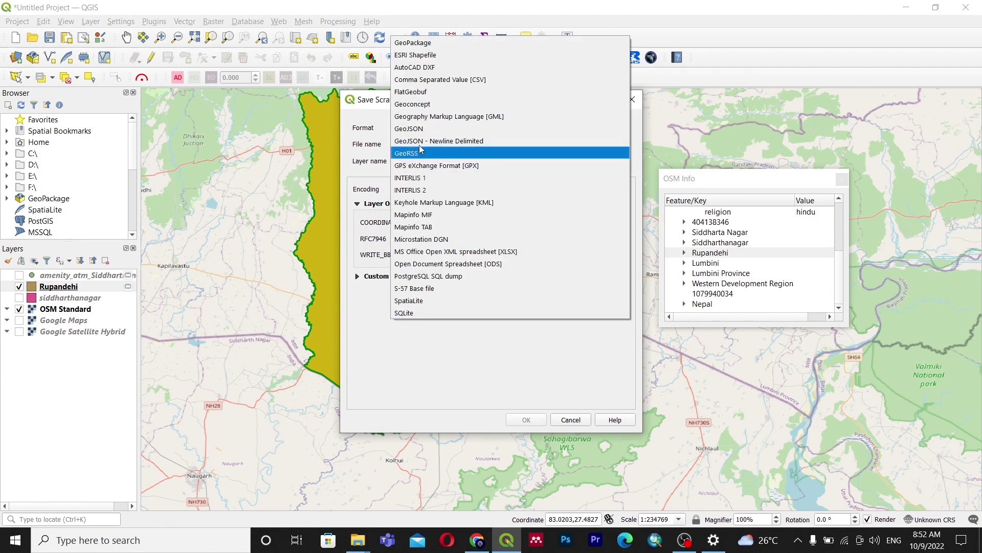
left_click(413, 56)
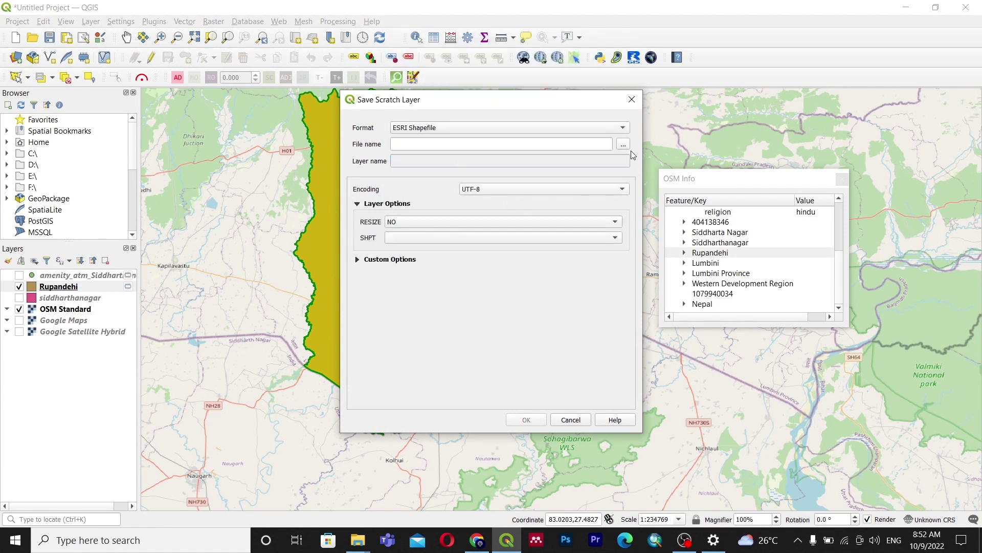
left_click(622, 144)
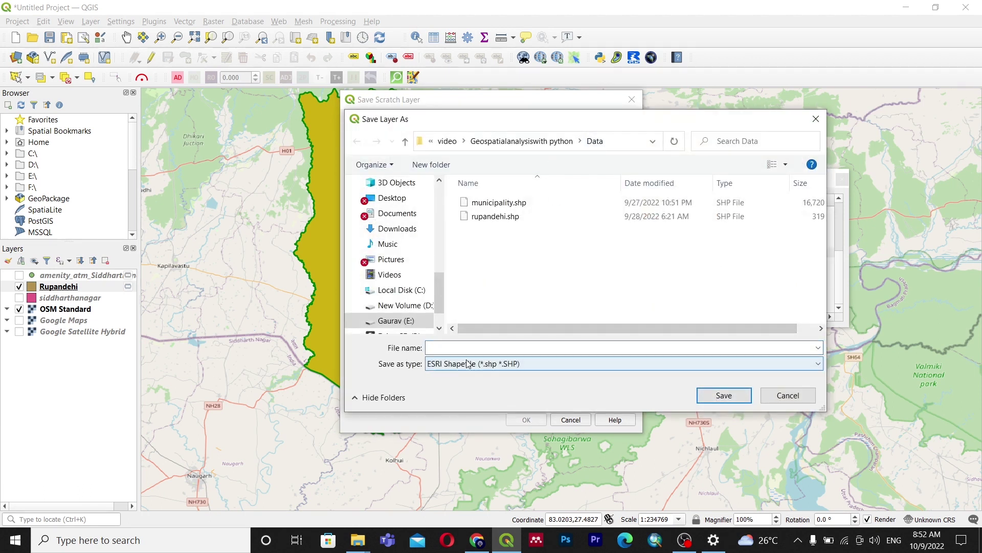
left_click(453, 347)
type("rupandehi")
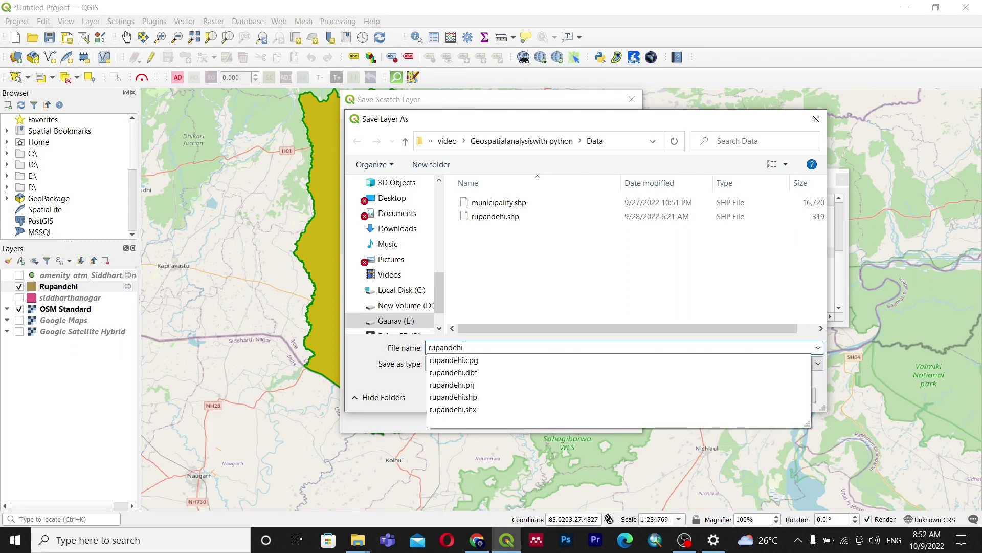
key("Return")
left_click(526, 419)
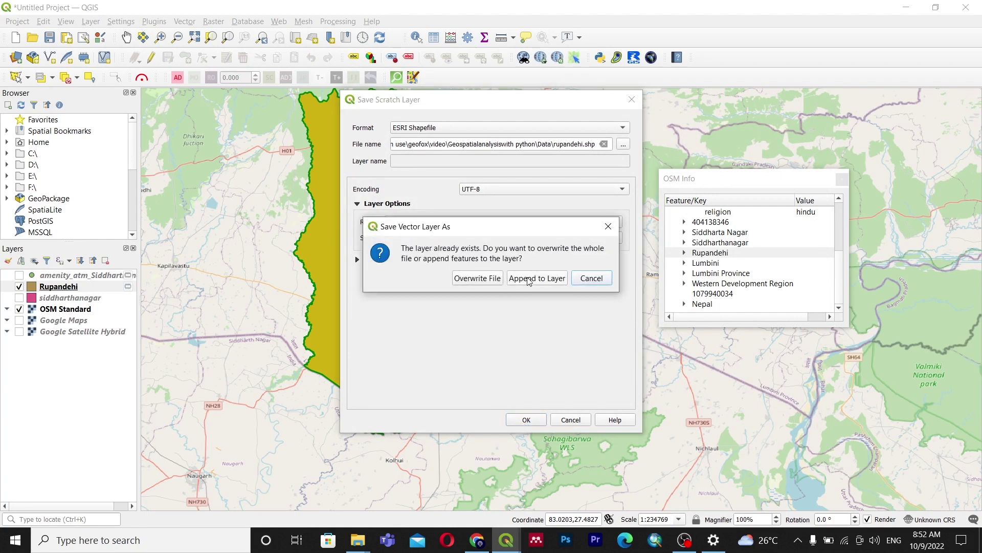
left_click(496, 279)
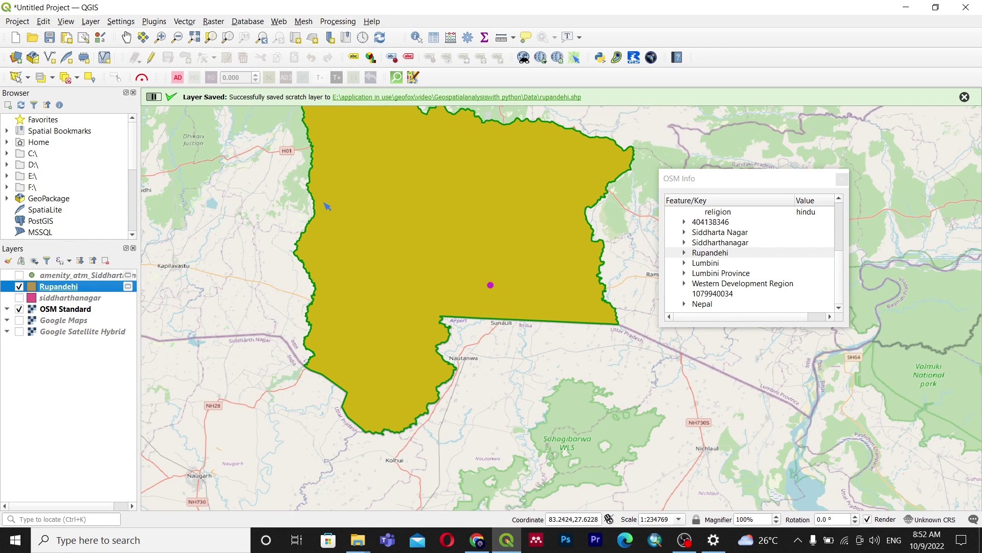
Highlight the Siddharthanagar and Rupandehi boundaries from the OSM Info results to compare them on the map.
left_click(709, 243)
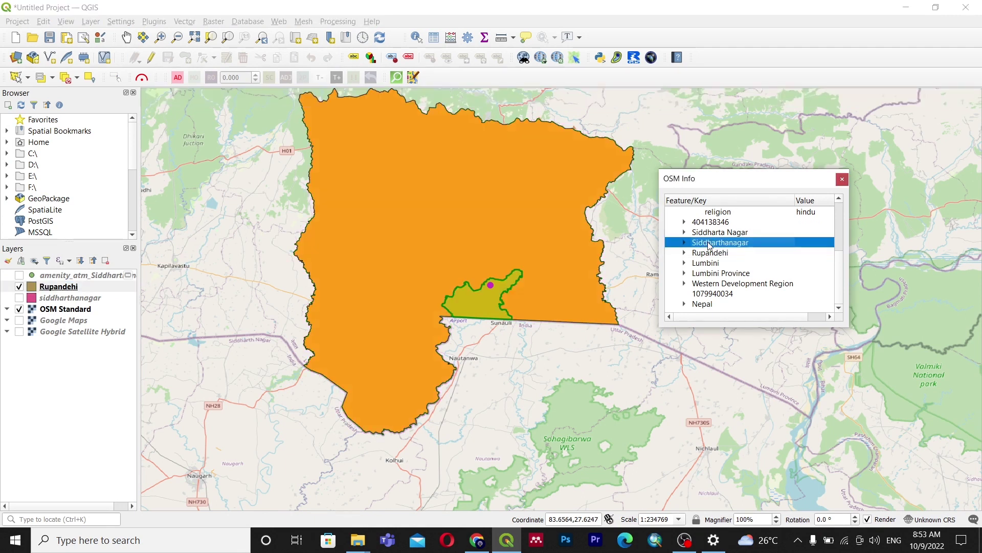
scroll(709, 244, "up", 1)
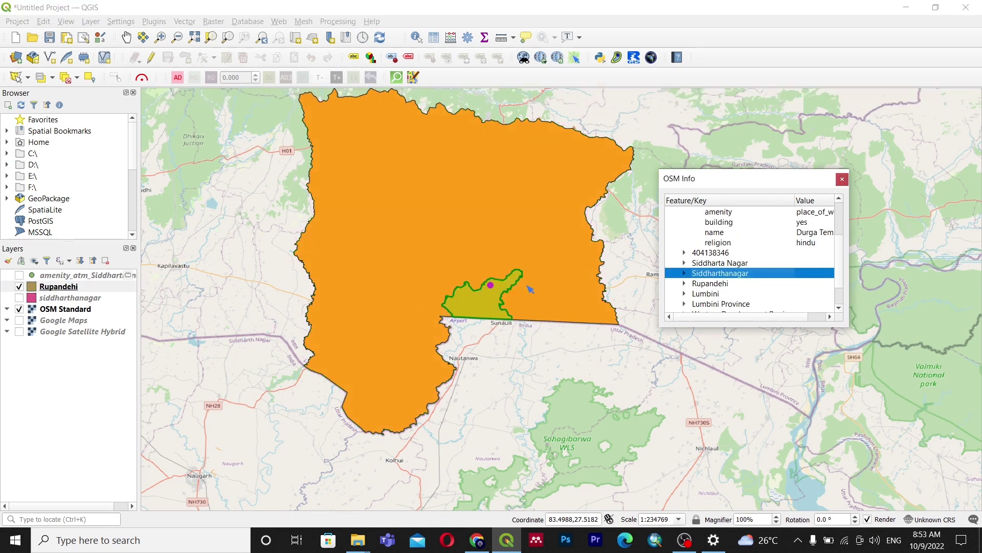
scroll(711, 271, "down", 1)
left_click(710, 283)
left_click(709, 274)
left_click(708, 253)
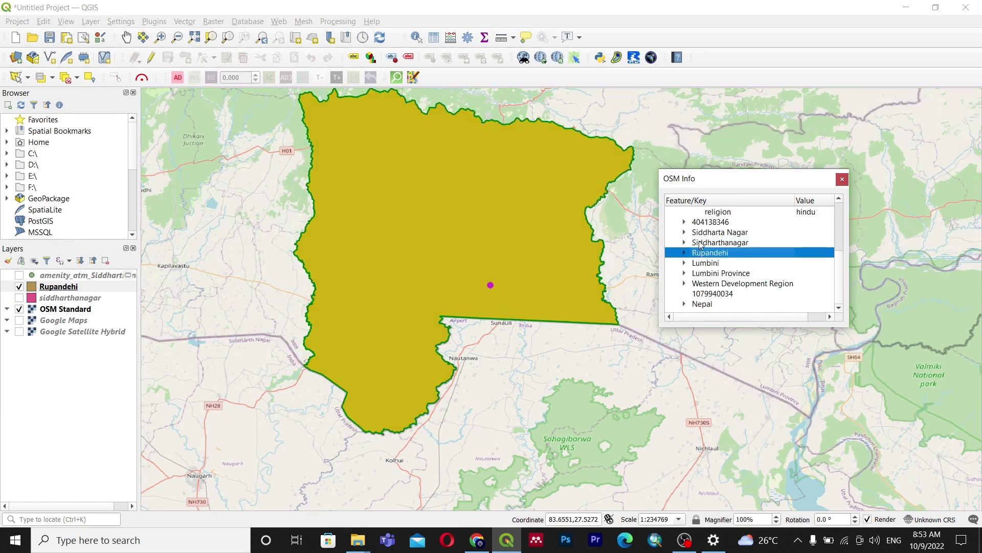
Highlight the enclosing boundaries in the OSM Info results one after another, from Siddharthanagar and Rupandehi through Lumbini Province to Nepal.
left_click(700, 242)
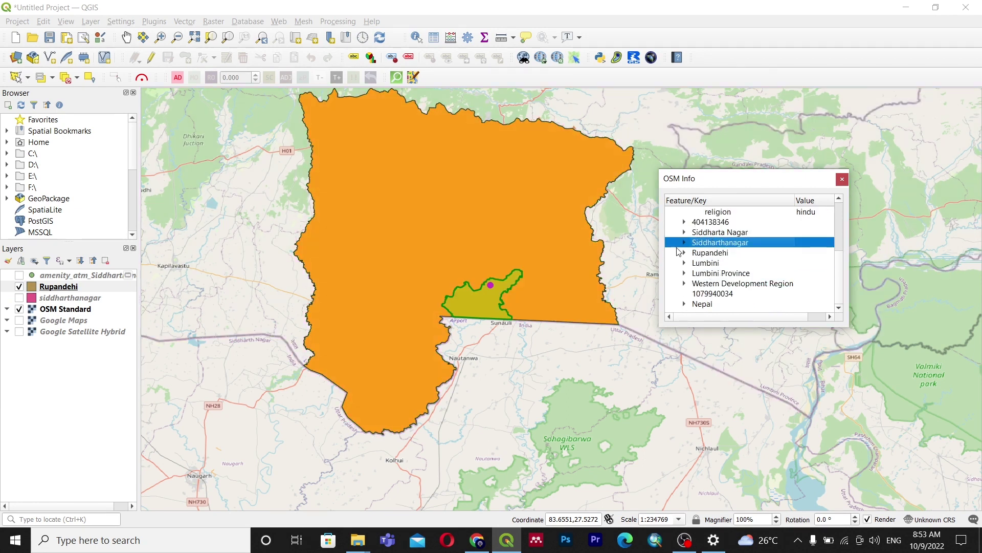
left_click(706, 253)
left_click(707, 263)
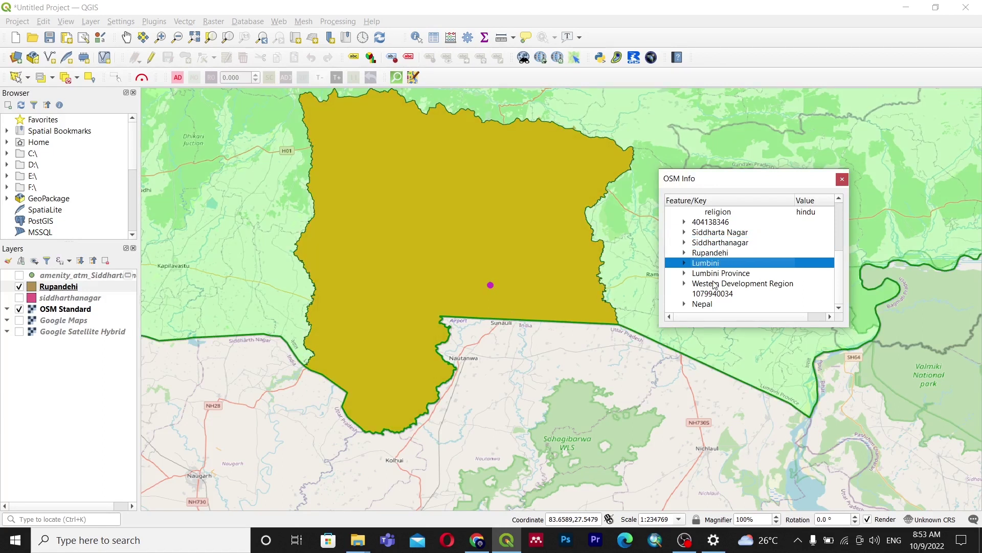
left_click(710, 275)
left_click(717, 286)
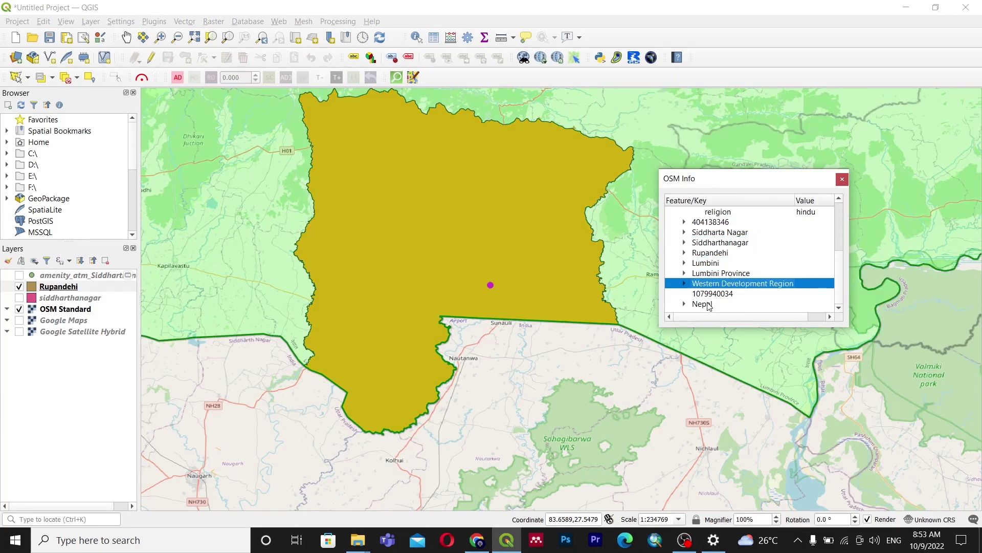
left_click(709, 305)
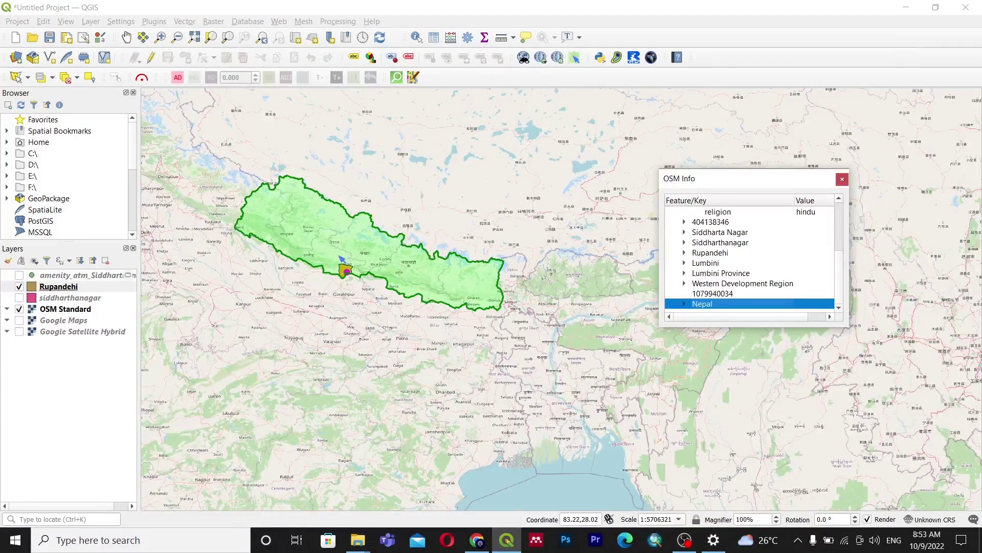
scroll(365, 277, "up", 1)
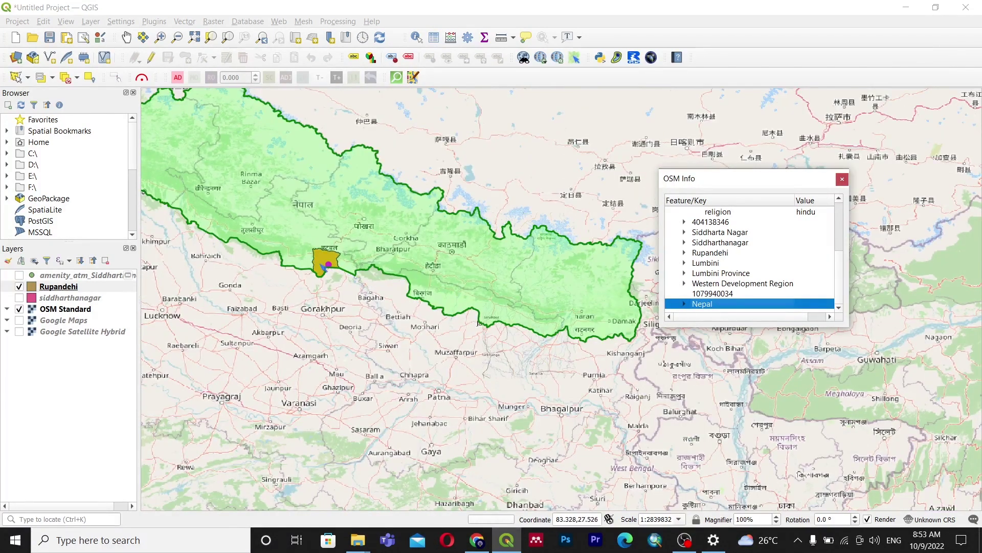
scroll(321, 266, "up", 4)
scroll(746, 248, "up", 1)
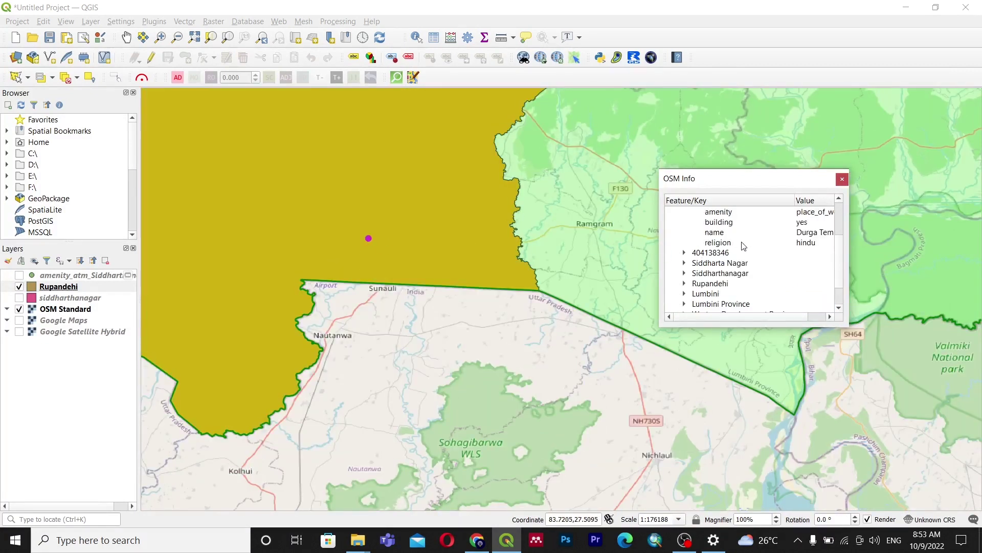
Highlight feature 404138346 and the Siddharta Nagar boundary from the OSM Info results on the map.
left_click(700, 253)
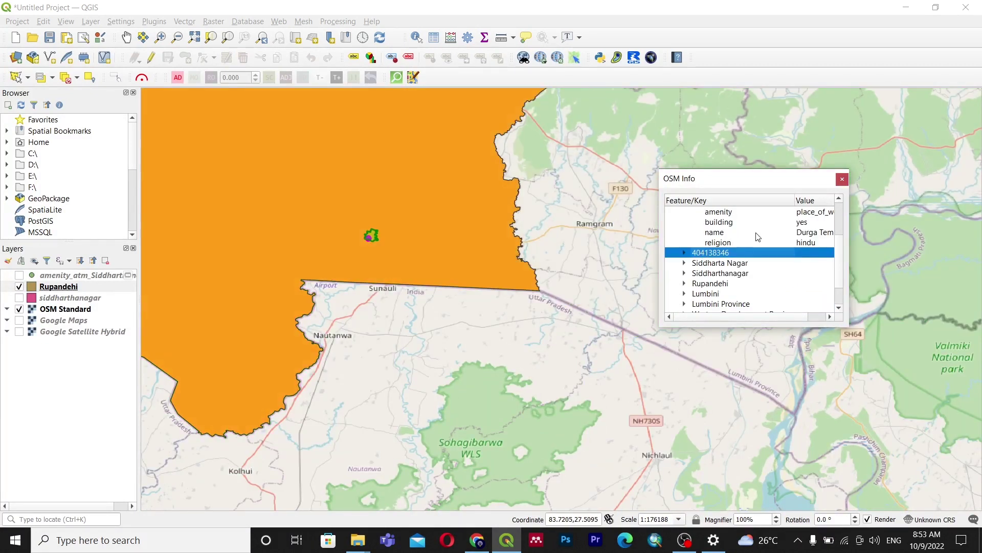
left_click(710, 263)
scroll(702, 274, "up", 1)
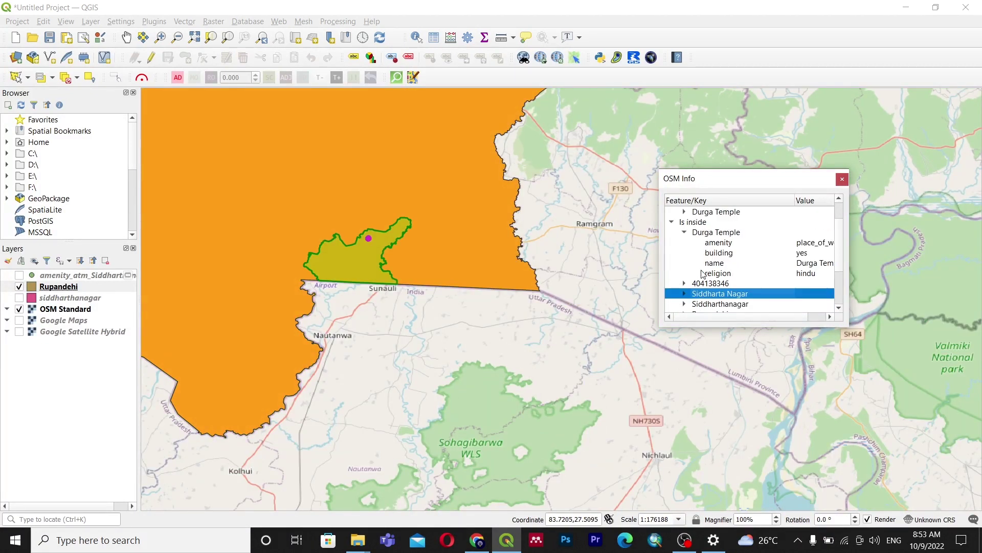
Close the OSM Info results, hide the Rupandehi layer, and query a point on the H10 highway north of Siddharthanagar with OSMInfo.
left_click(842, 178)
left_click(19, 287)
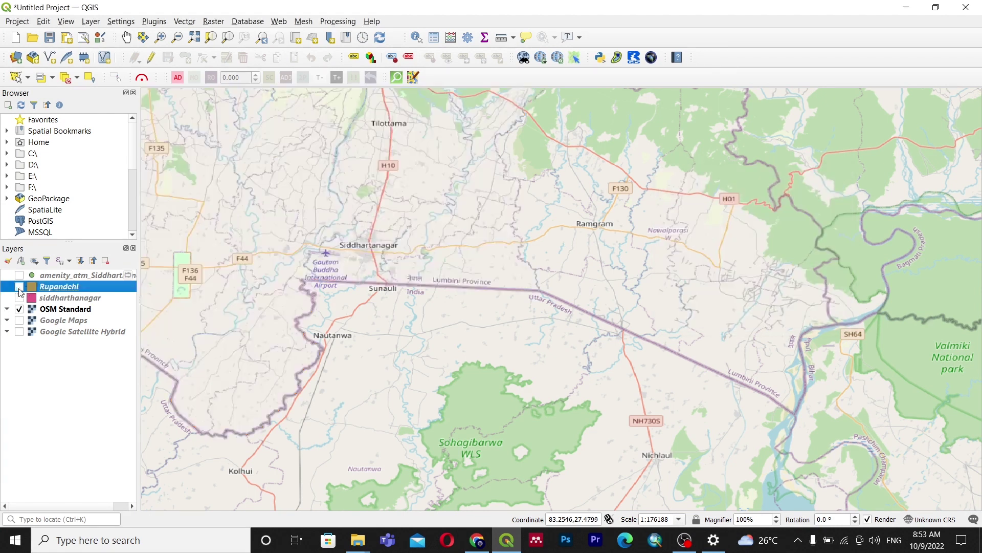
scroll(575, 238, "down", 1)
scroll(482, 219, "up", 6)
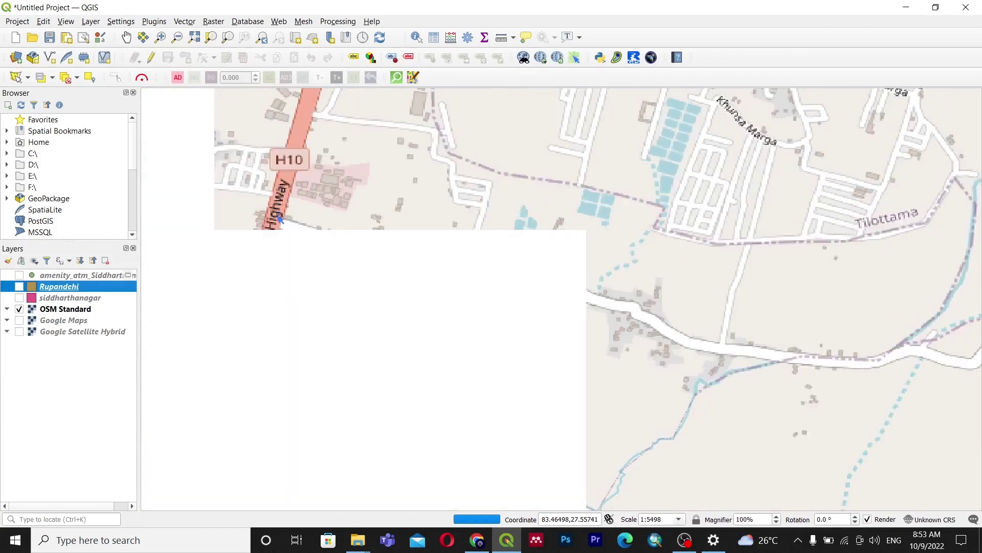
left_click(288, 178)
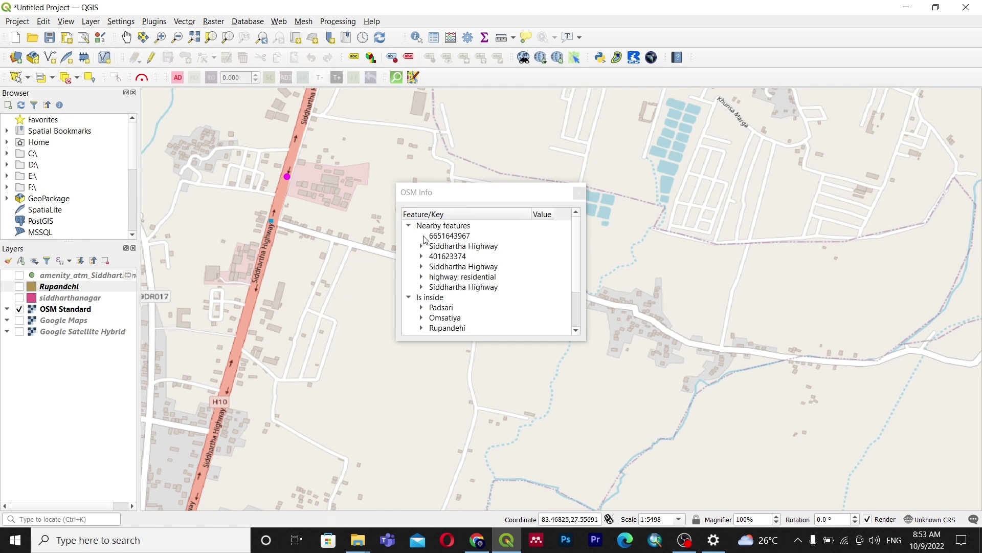
left_click(465, 246)
scroll(242, 231, "down", 5)
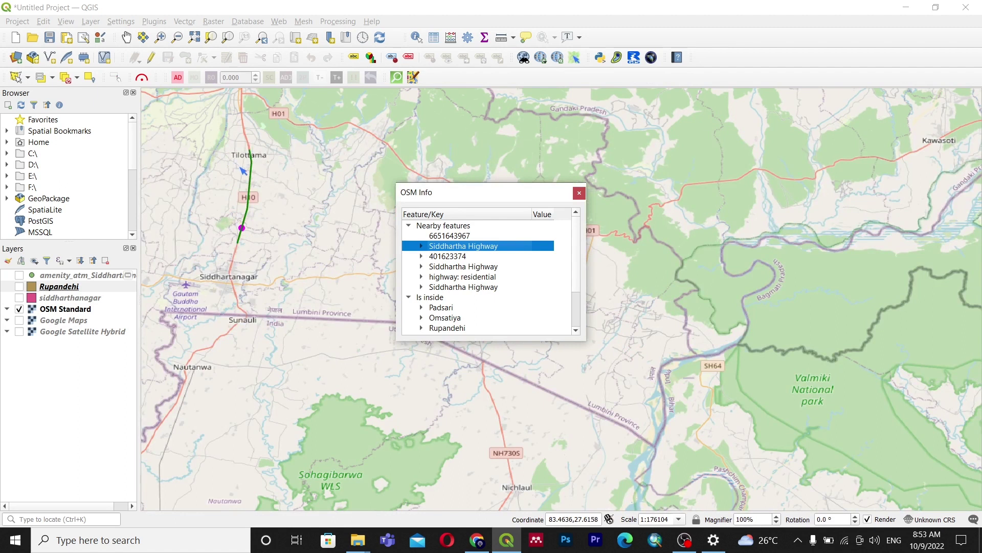
left_click(442, 266)
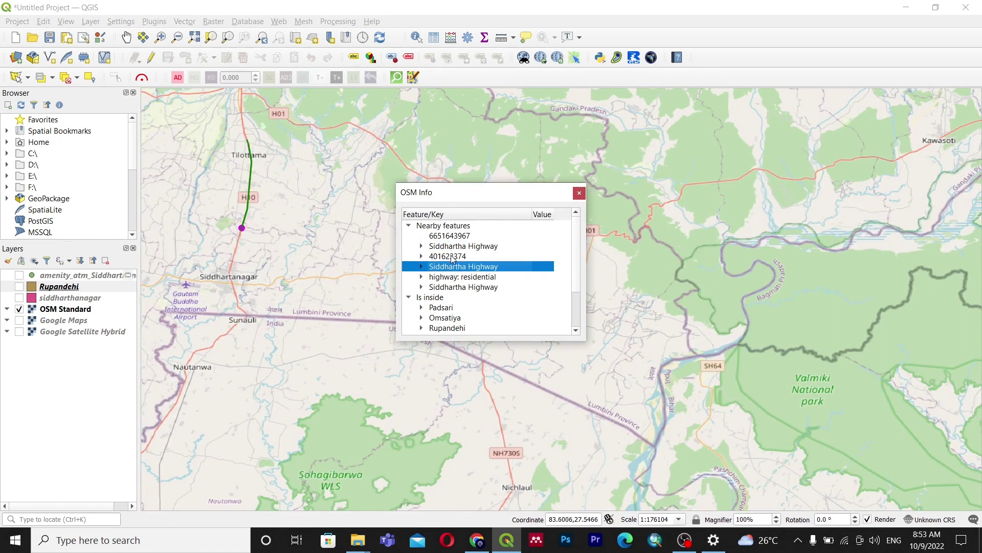
left_click(451, 257)
left_click(447, 248)
left_click(442, 237)
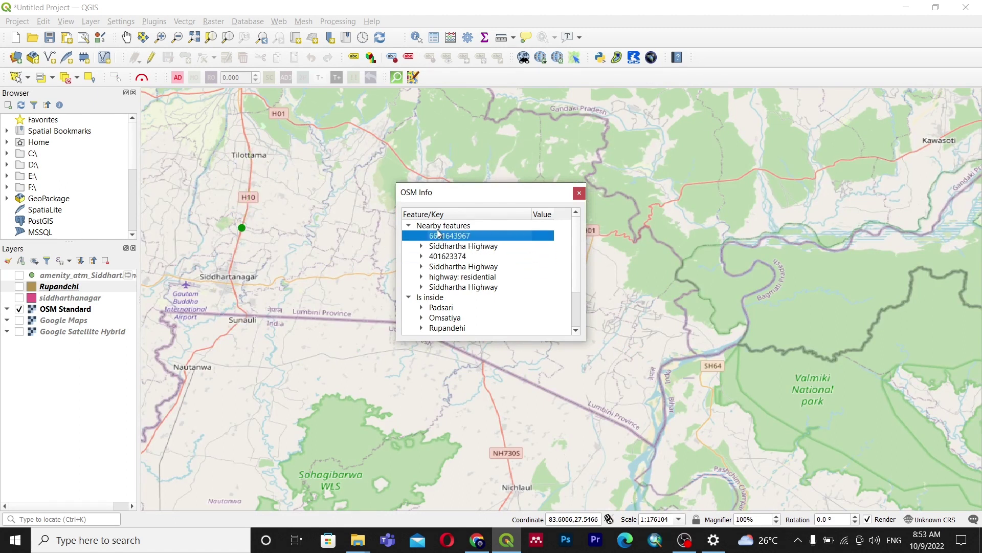
Highlight the nearby residential highway and the last Siddhartha Highway segment, and inspect that segment's attributes.
left_click(438, 230)
left_click(450, 276)
left_click(450, 287)
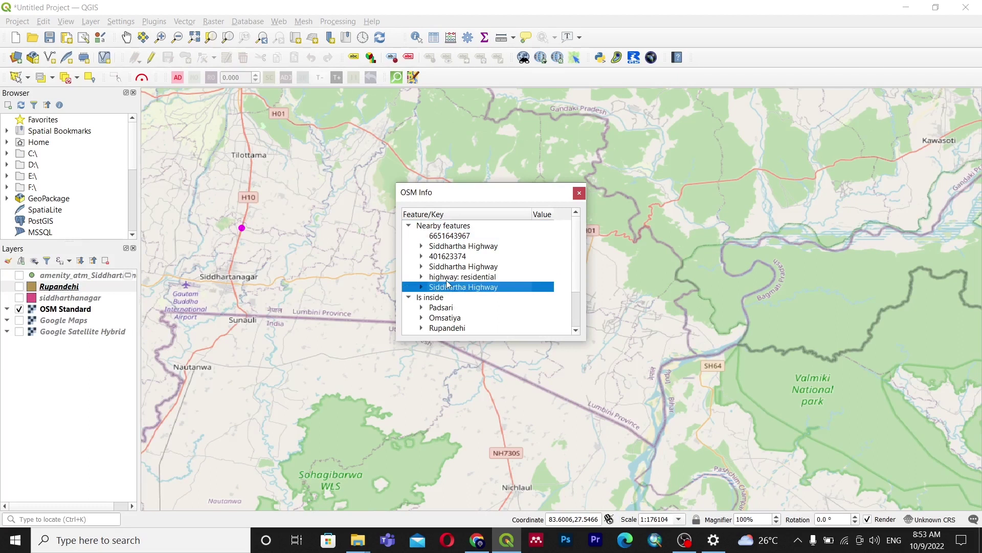
left_click(442, 277)
left_click(422, 287)
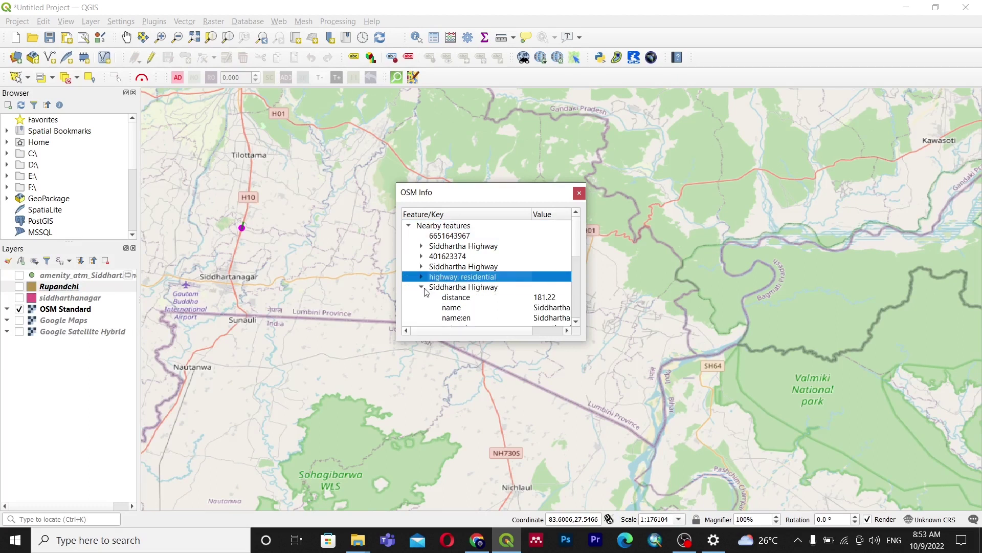
left_click(422, 288)
Highlight the boundaries containing the queried point in turn: Padsari, Omsatiya, Rupandehi, Lumbini and Lumbini Province.
scroll(440, 293, "down", 1)
left_click(441, 277)
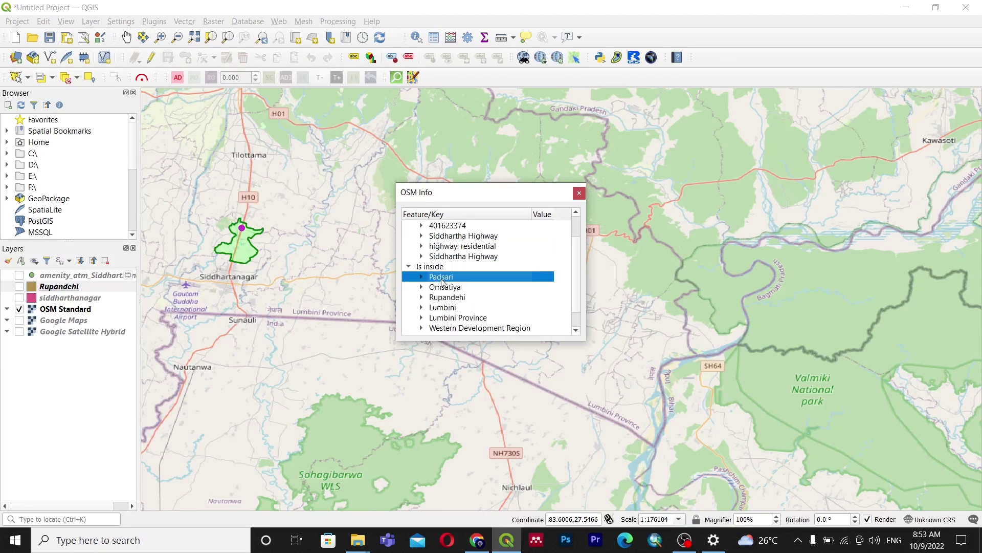
left_click(446, 288)
left_click(447, 298)
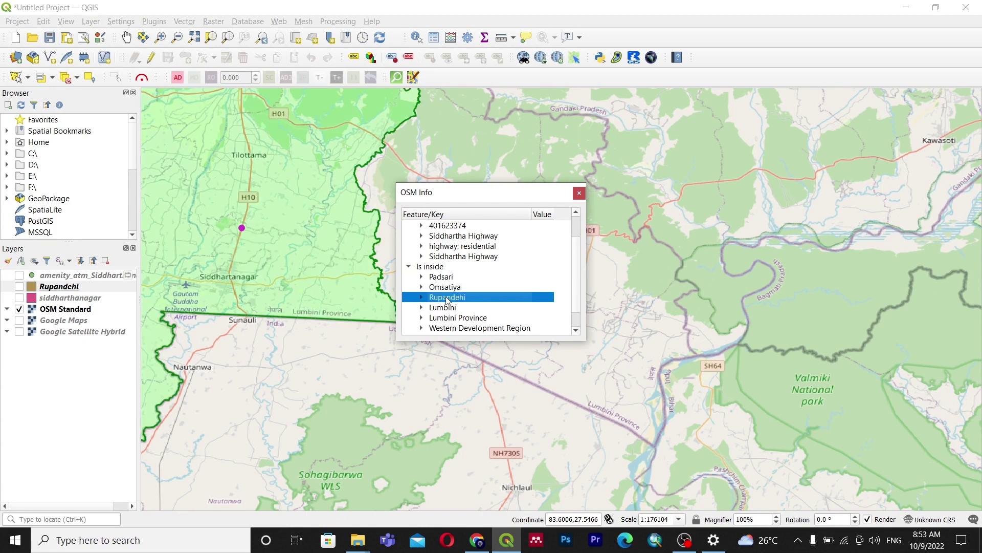
left_click(450, 308)
left_click(450, 318)
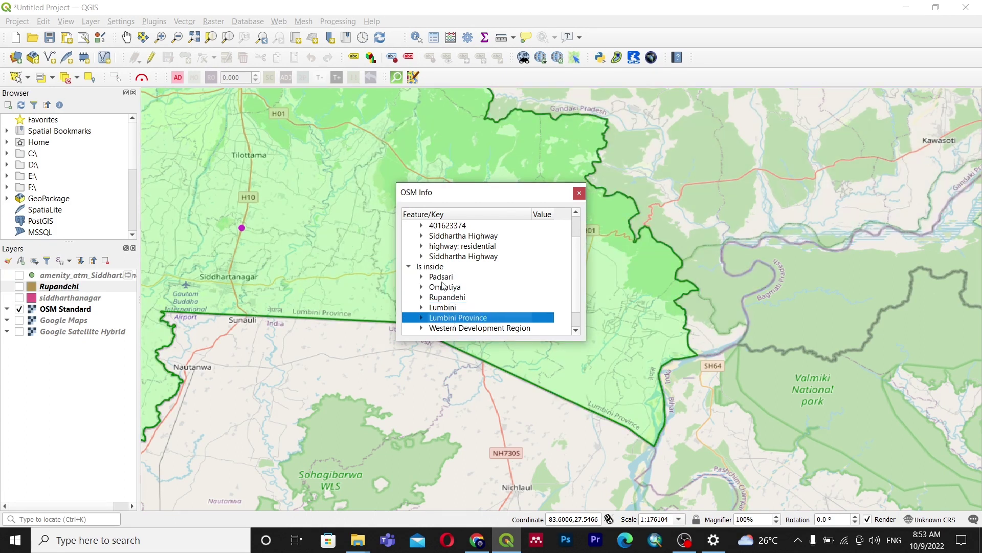
scroll(443, 283, "up", 1)
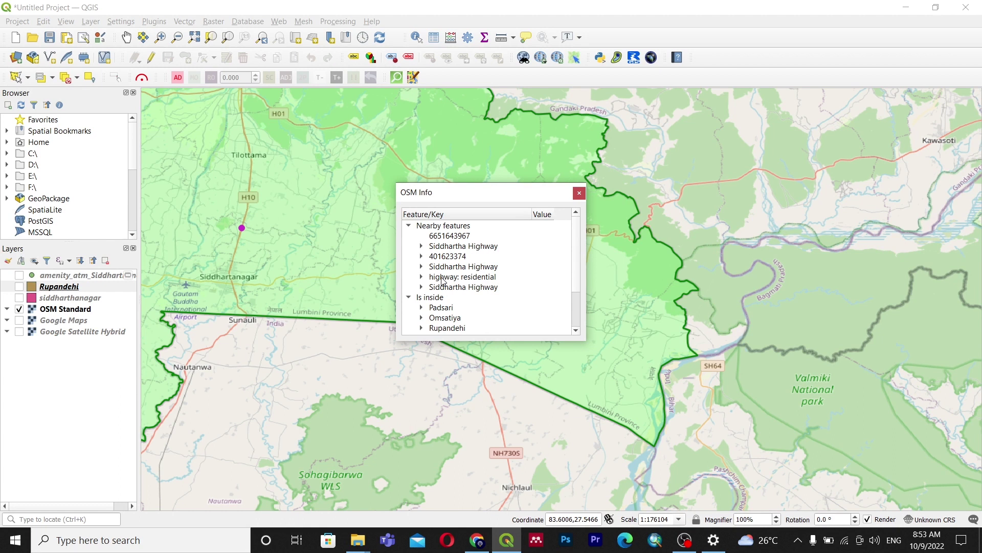
left_click(443, 236)
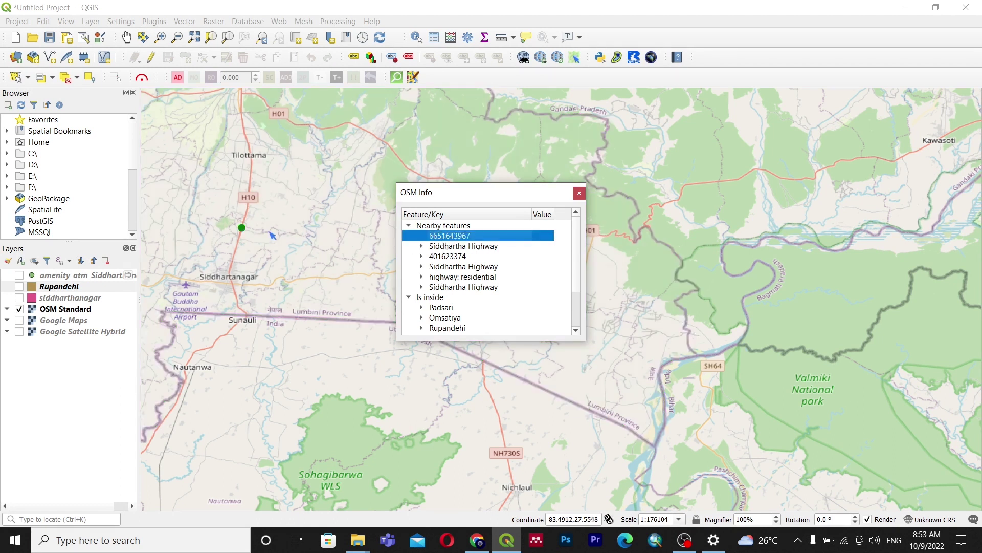
scroll(323, 240, "up", 6)
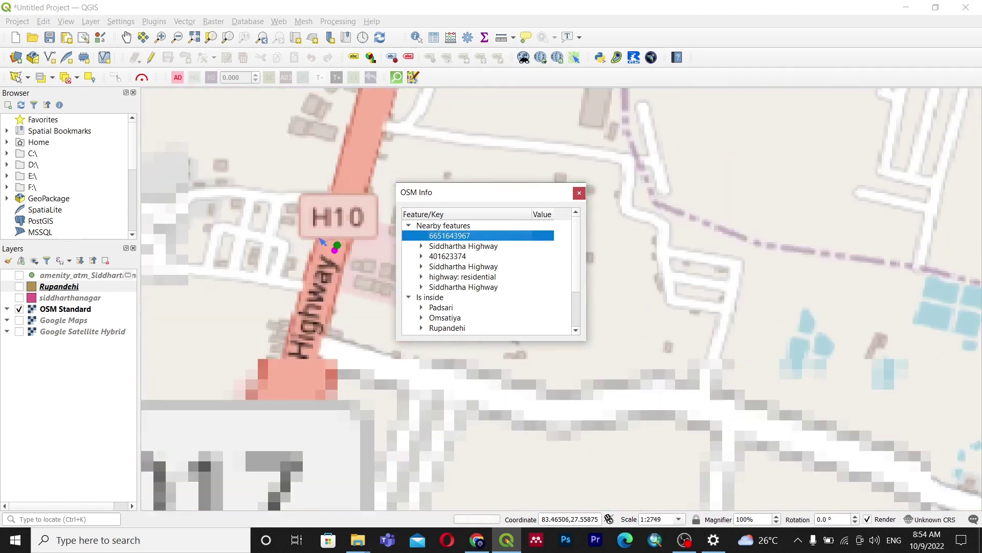
scroll(323, 241, "up", 1)
left_click(458, 246)
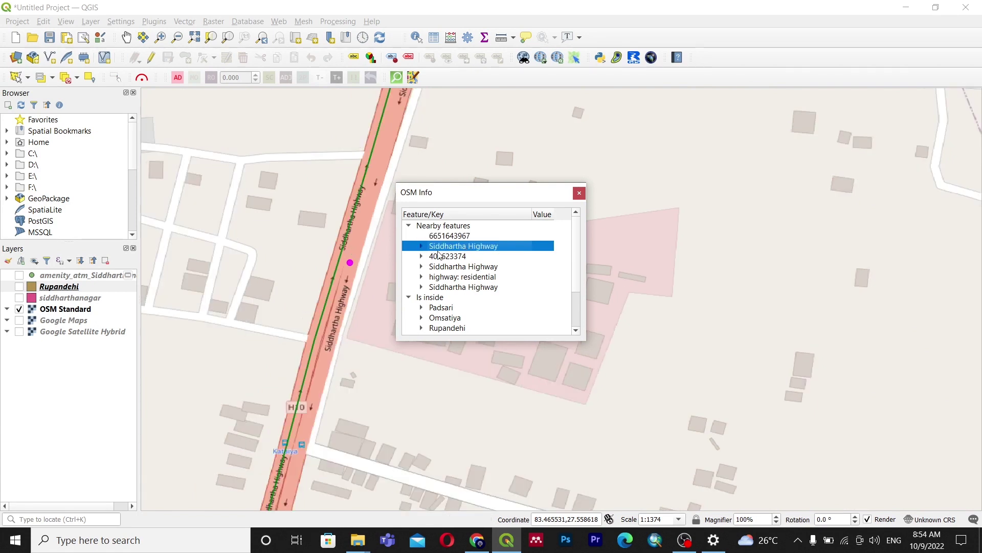
scroll(344, 266, "down", 5)
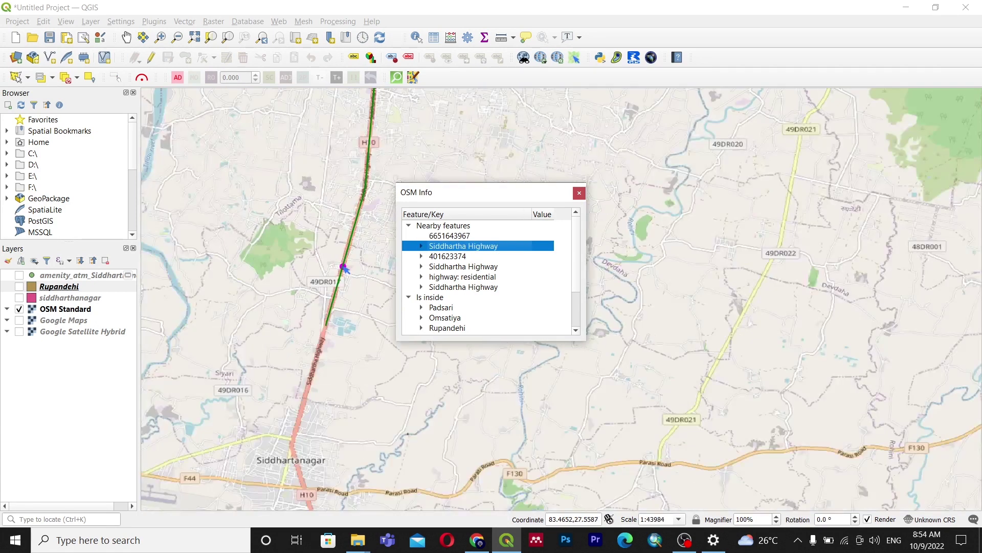
scroll(360, 215, "down", 1)
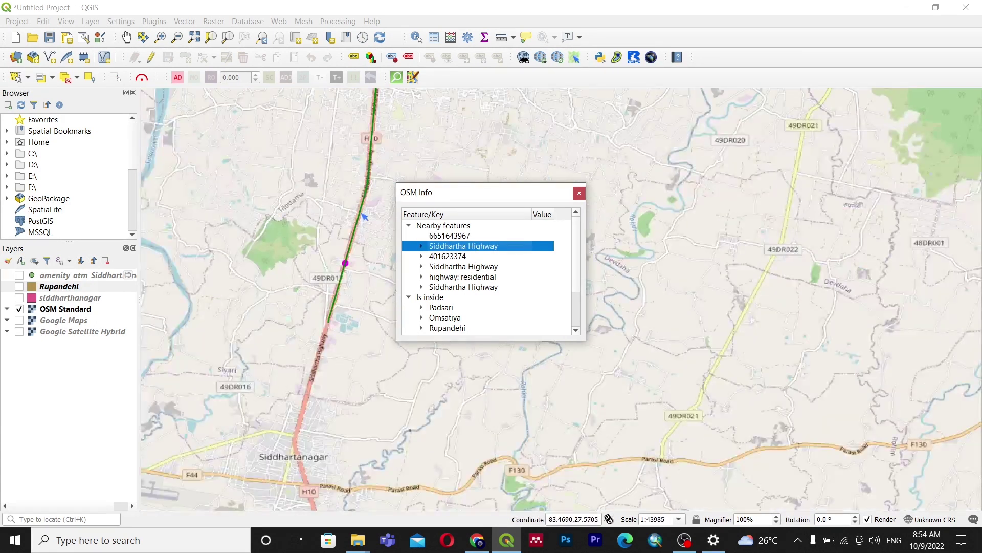
scroll(364, 207, "down", 1)
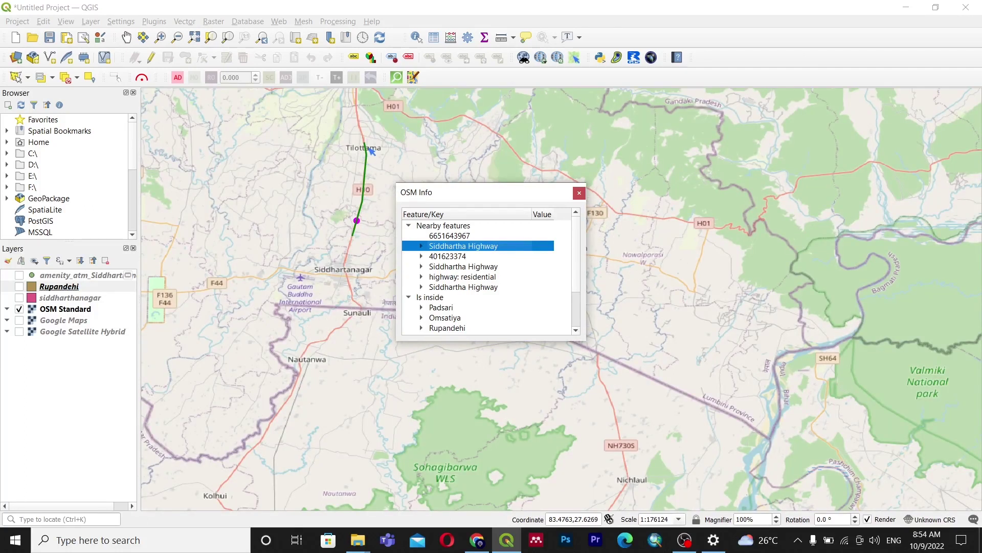
left_click(361, 202)
left_click(579, 192)
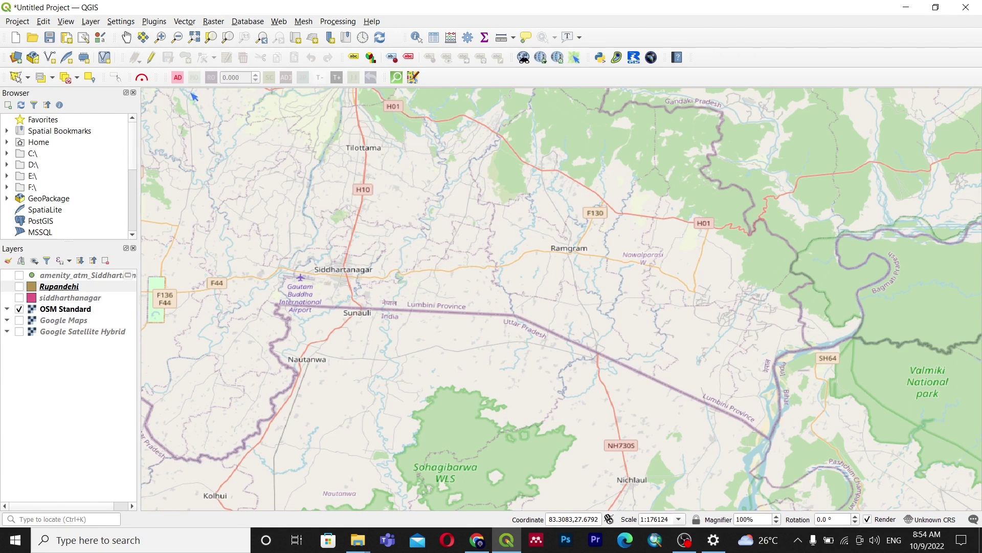
left_click(127, 37)
left_click_drag(333, 252, 384, 278)
left_click_drag(401, 222, 446, 256)
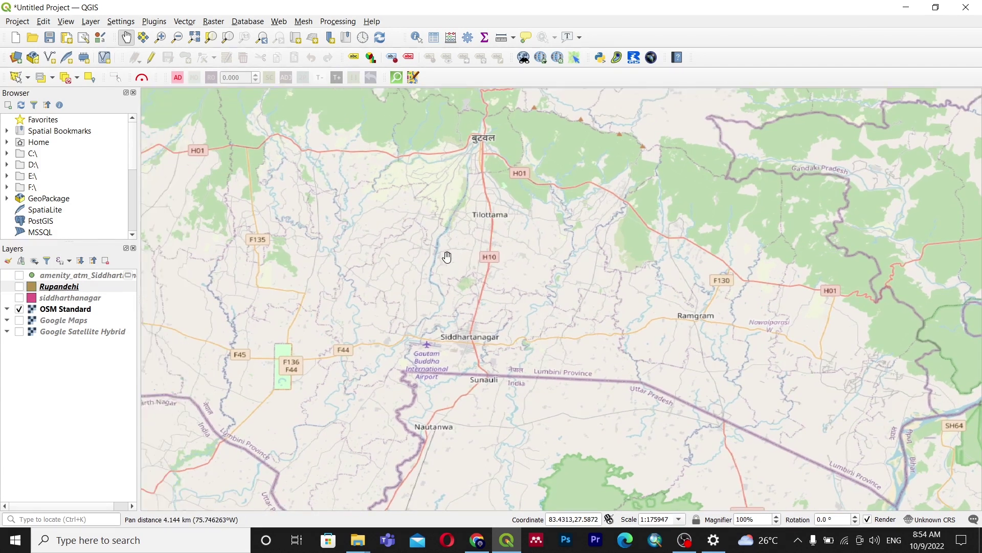
scroll(443, 257, "down", 3)
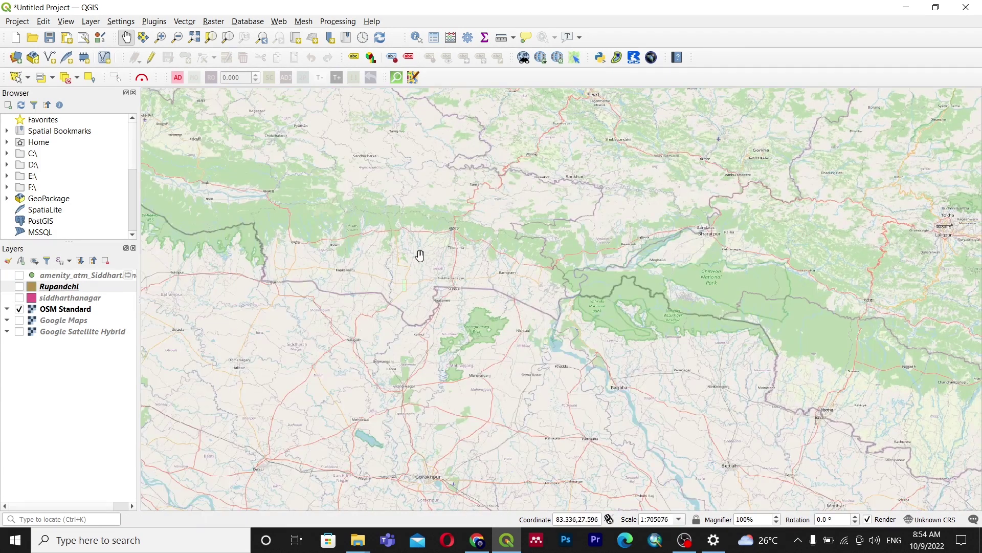
scroll(420, 255, "up", 2)
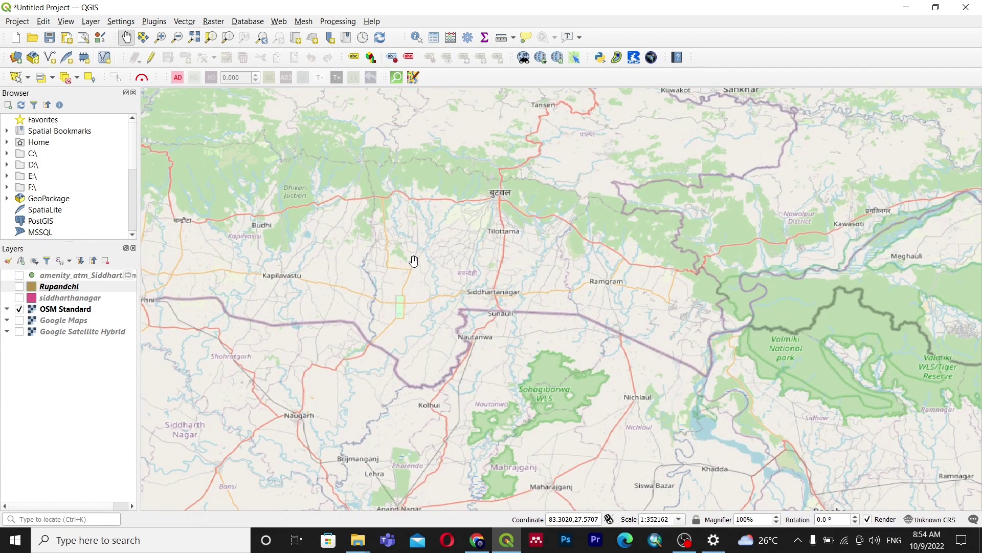
left_click_drag(509, 252, 476, 265)
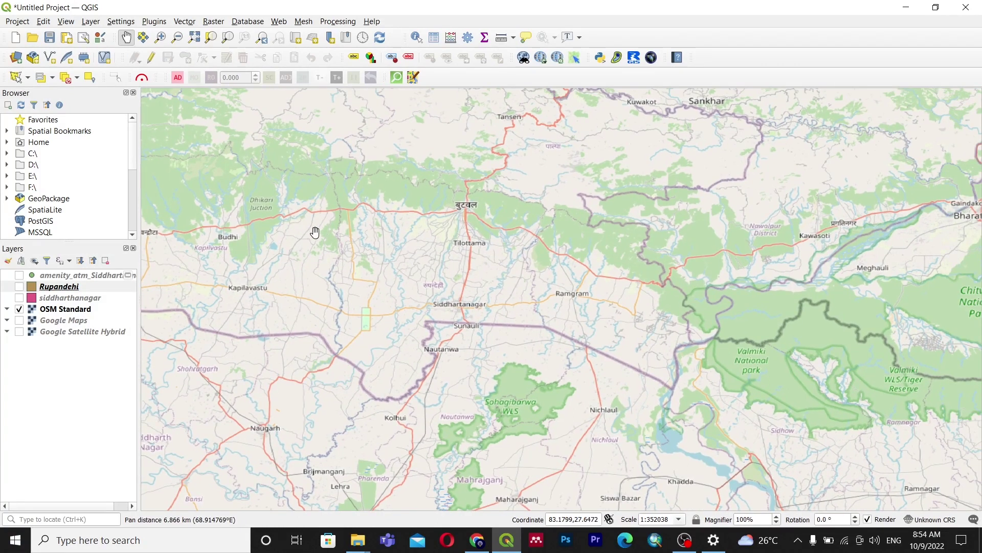